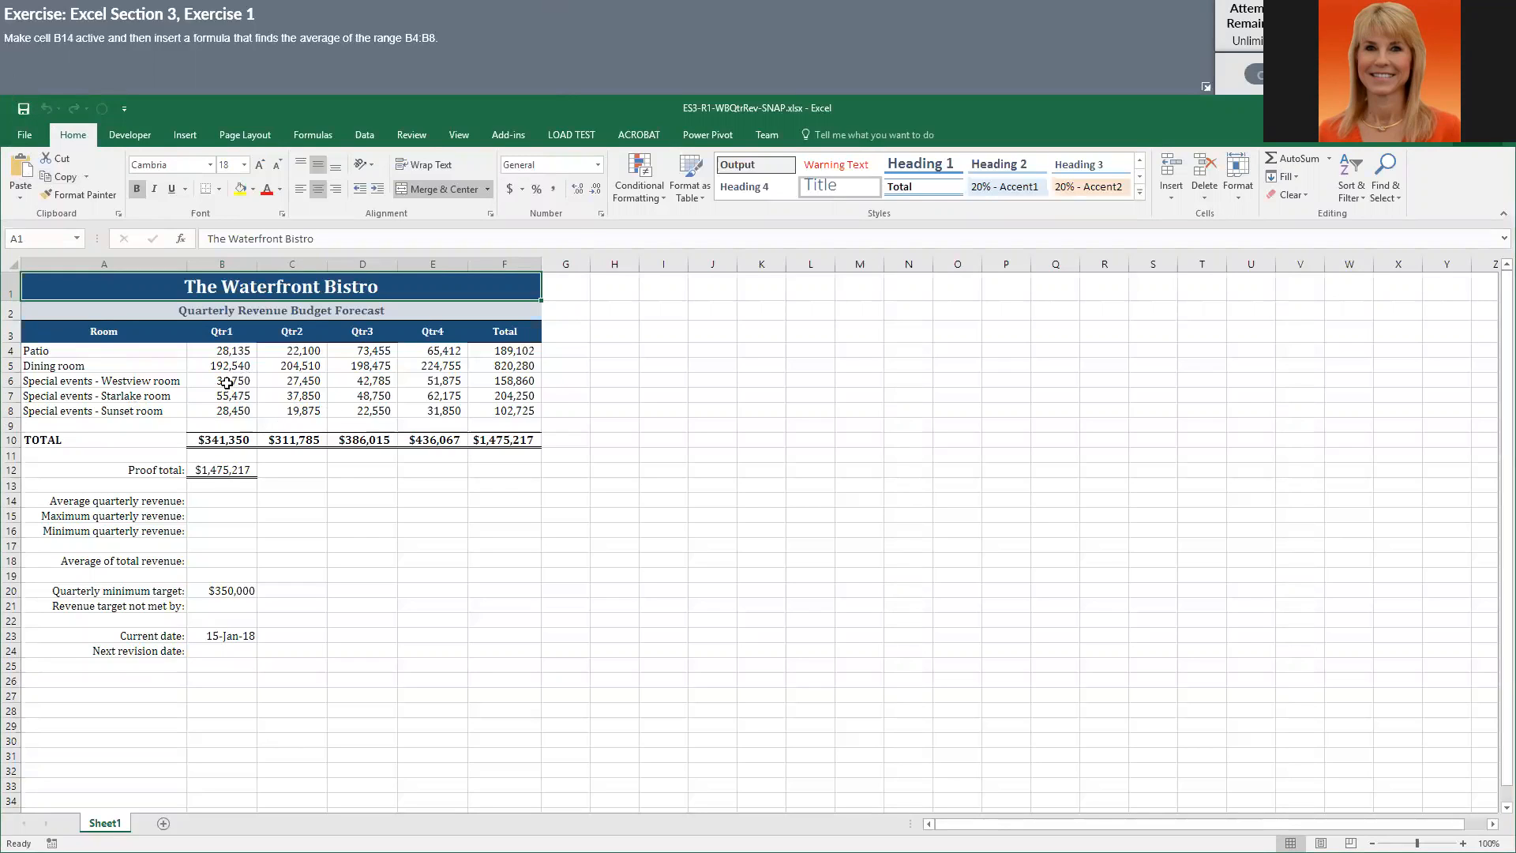
Step: Insert an AVERAGE formula for B4:B8 in cell B14 and copy it across to C14:E14
left_click(227, 518)
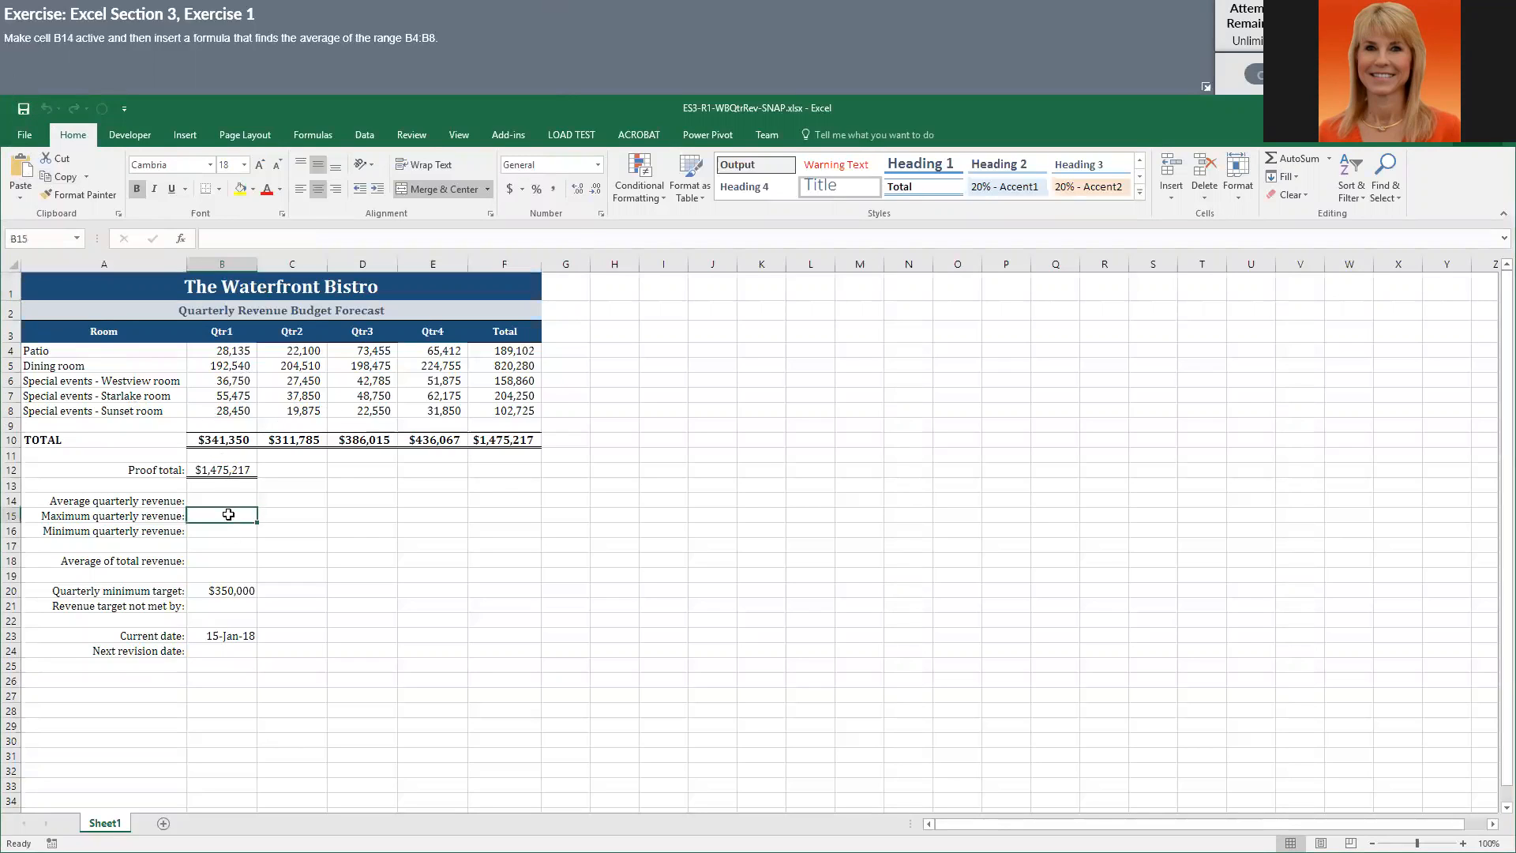
left_click(211, 503)
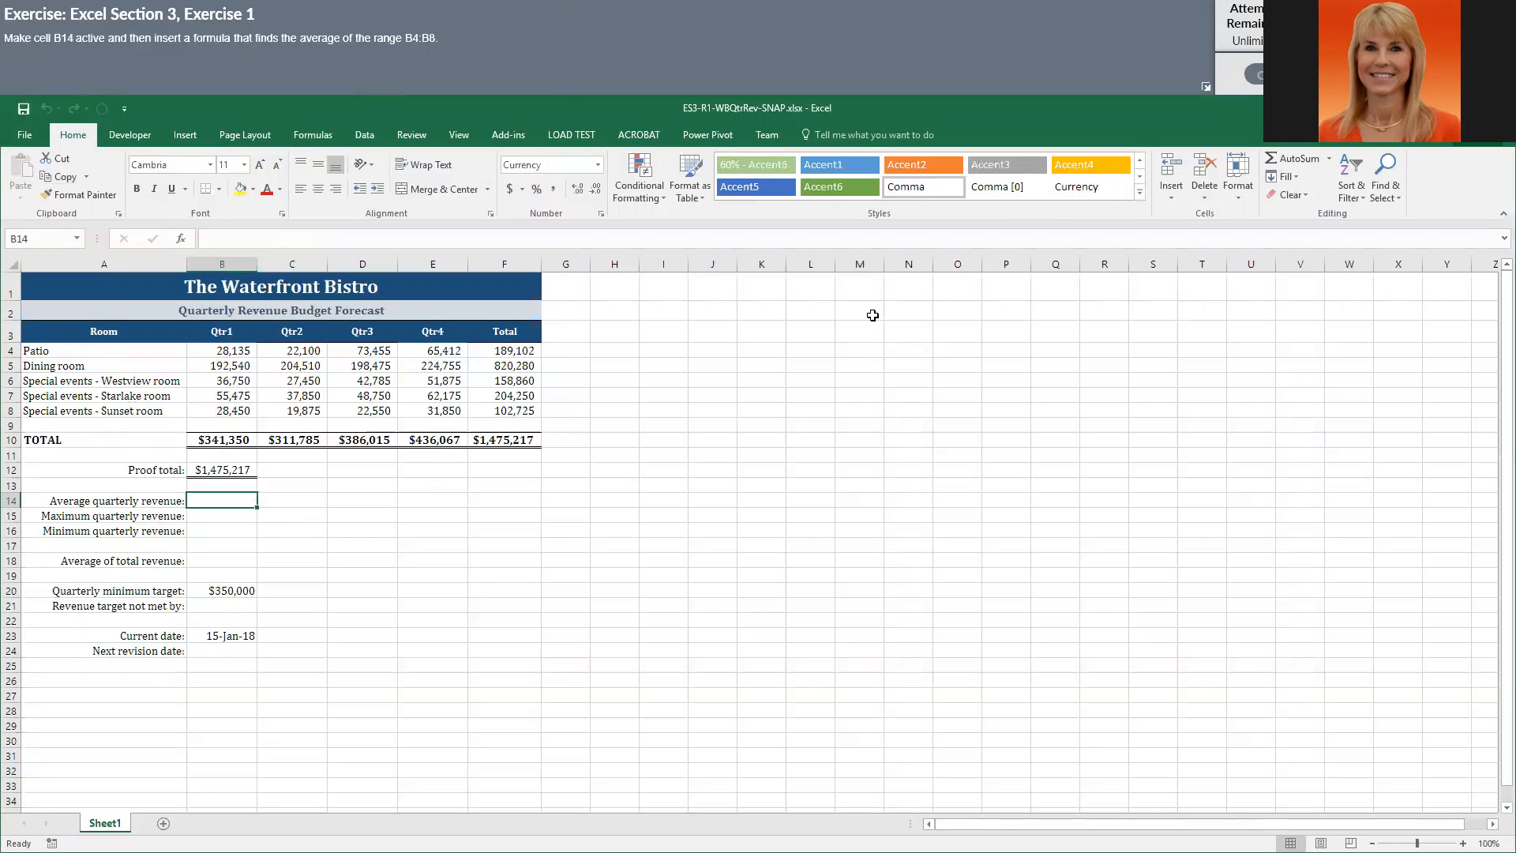
left_click(1329, 160)
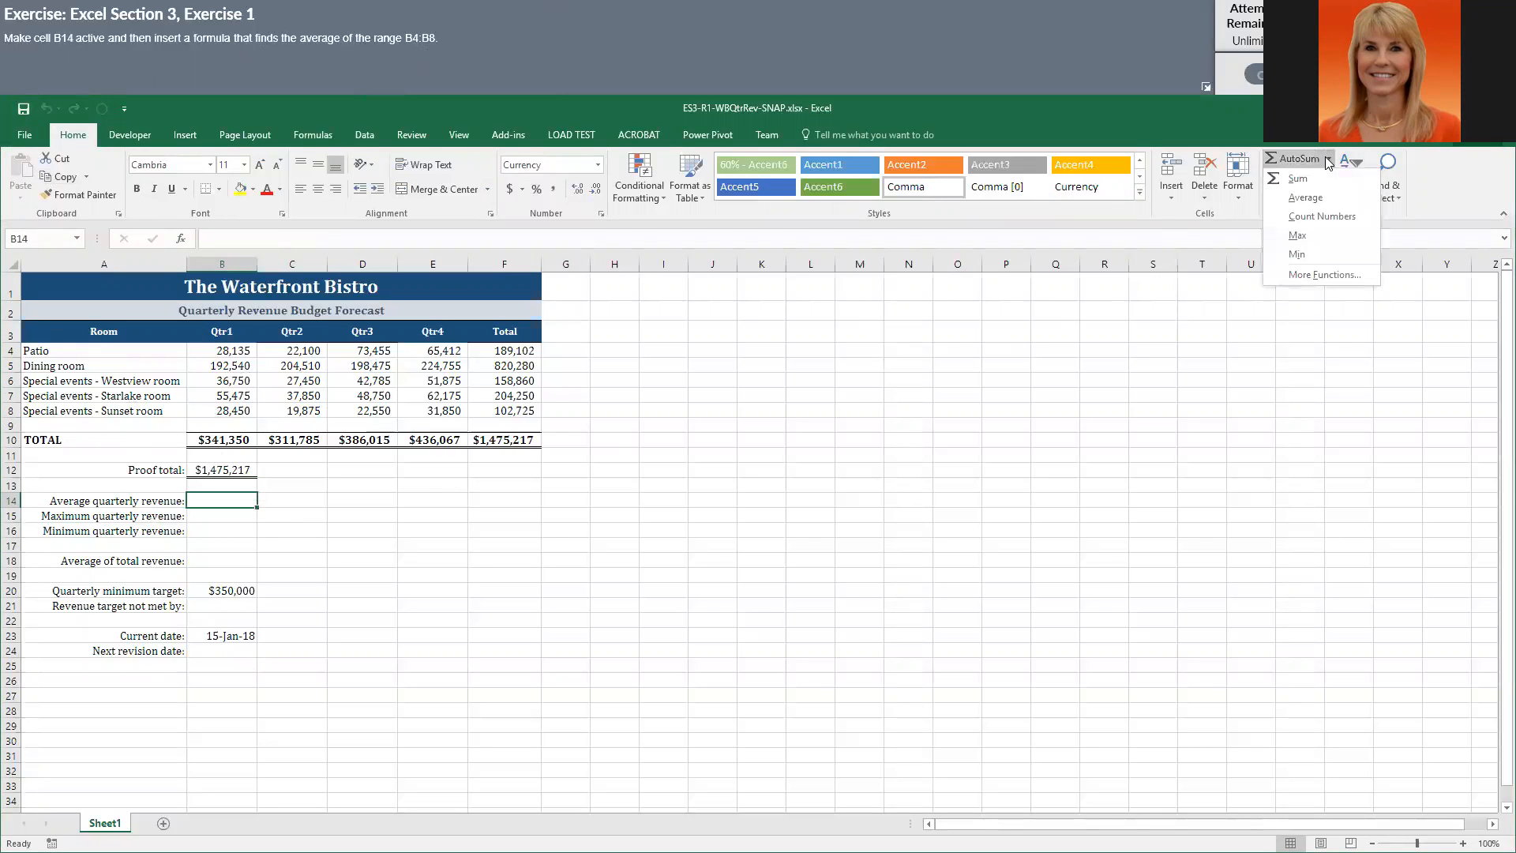
left_click(1305, 198)
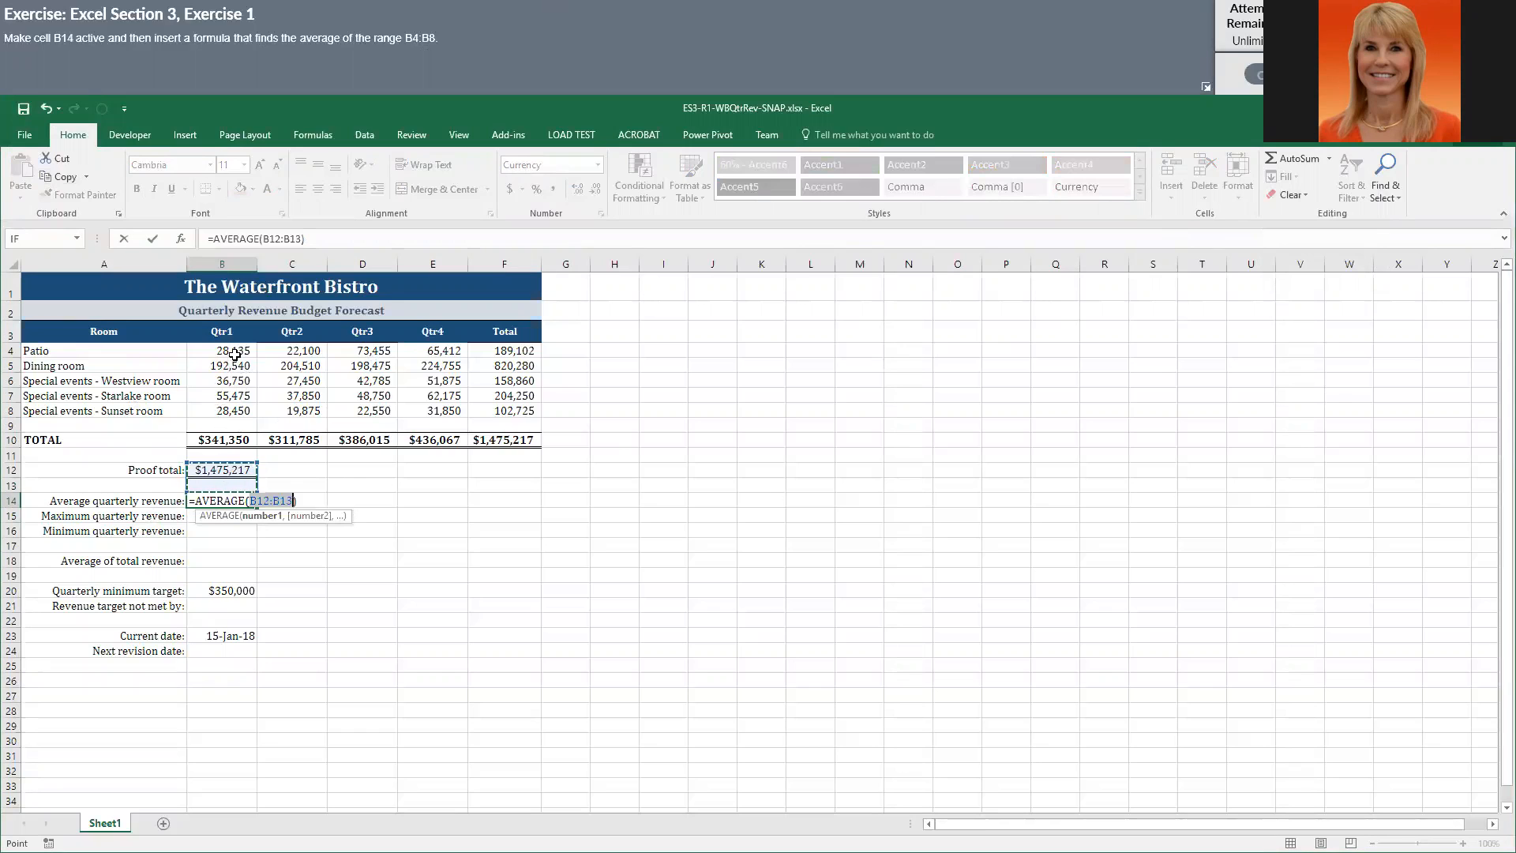
left_click_drag(233, 350, 231, 405)
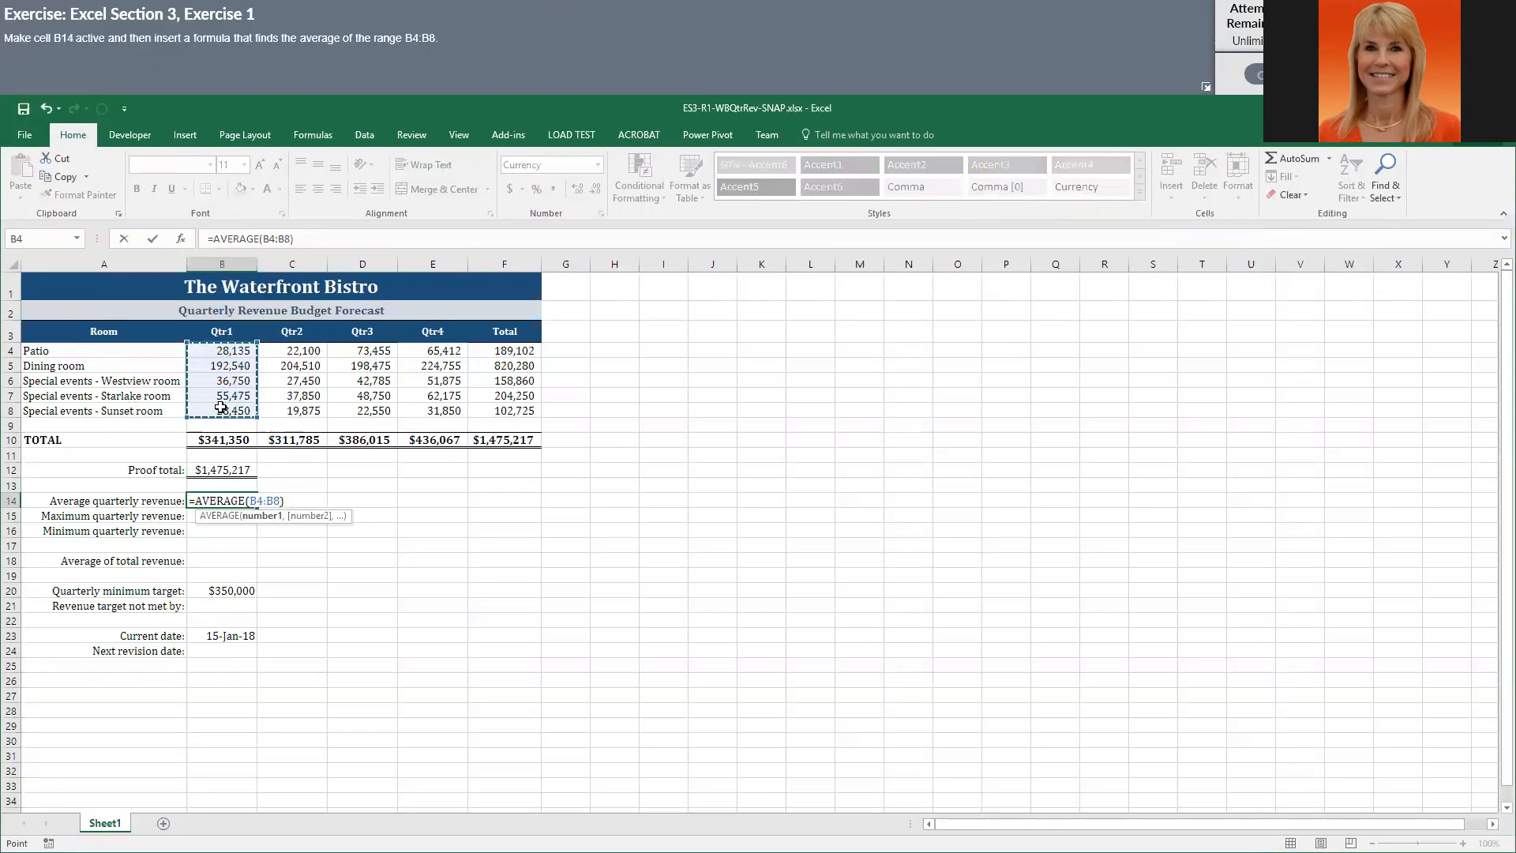
key("Return")
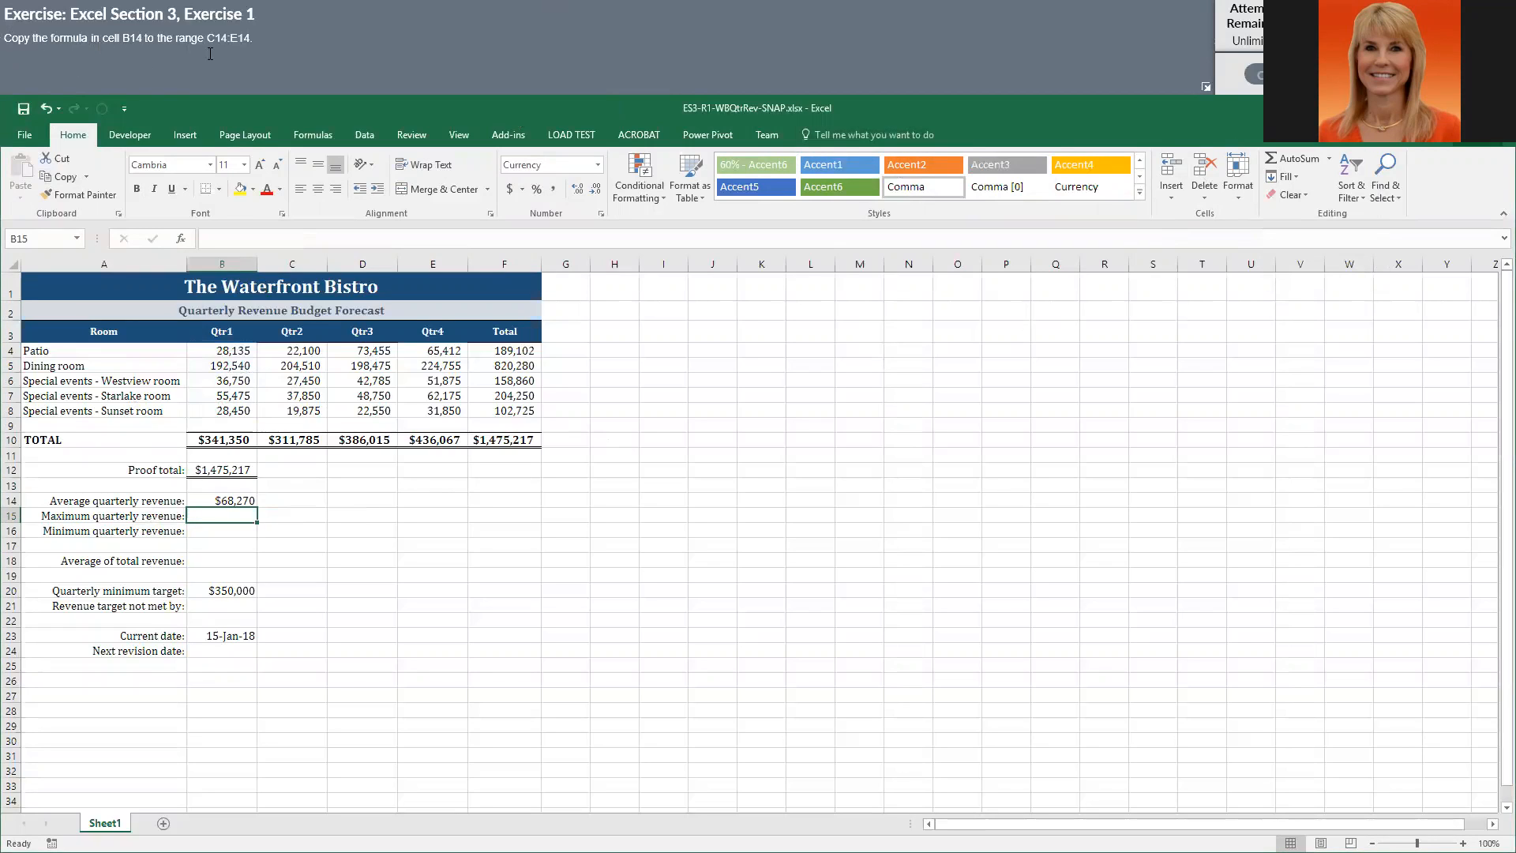
left_click(242, 499)
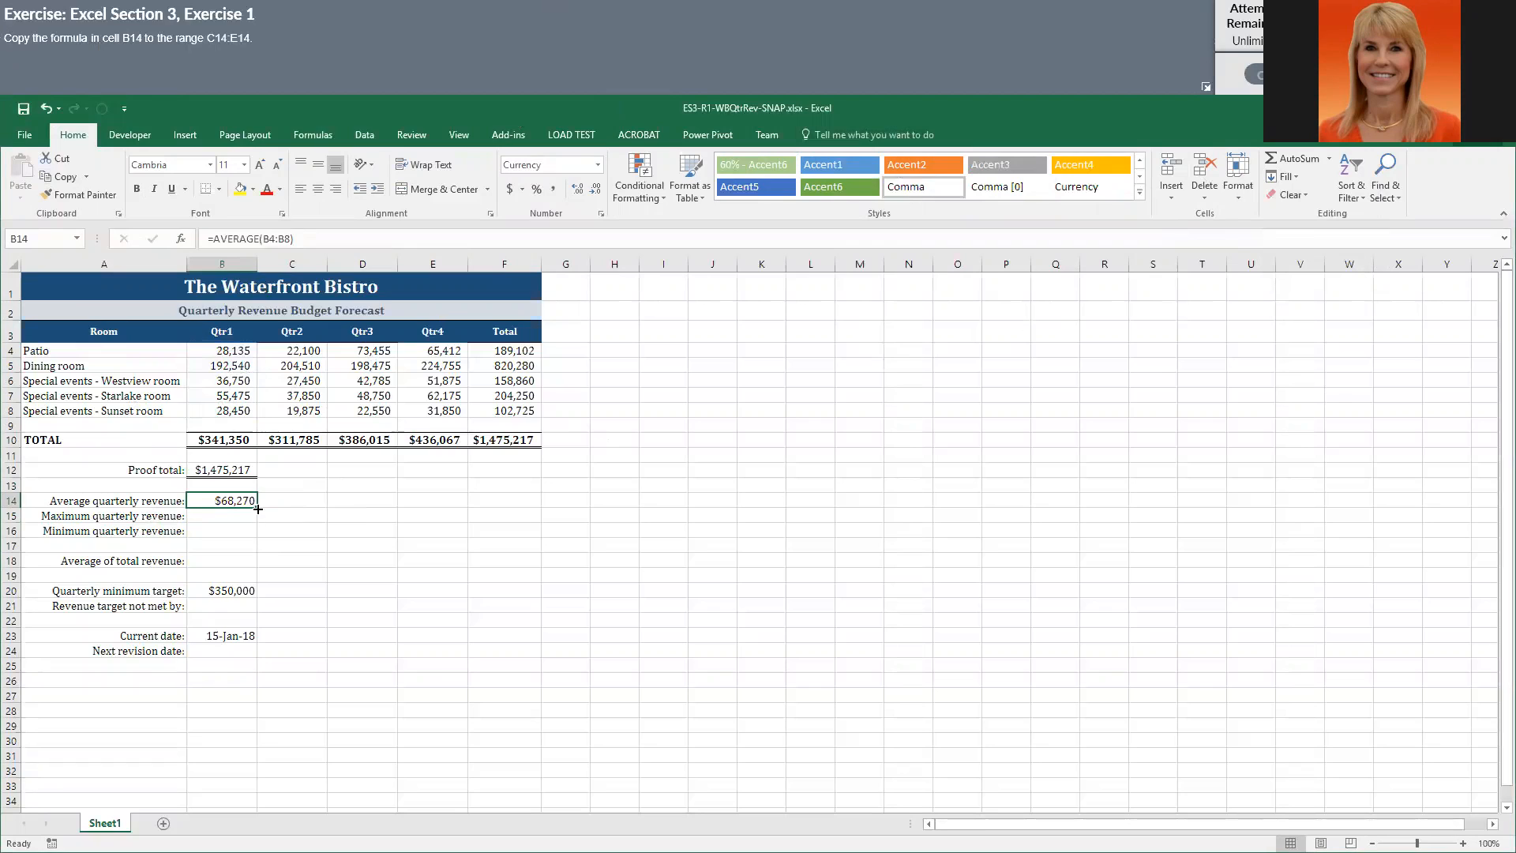
left_click_drag(257, 507, 468, 503)
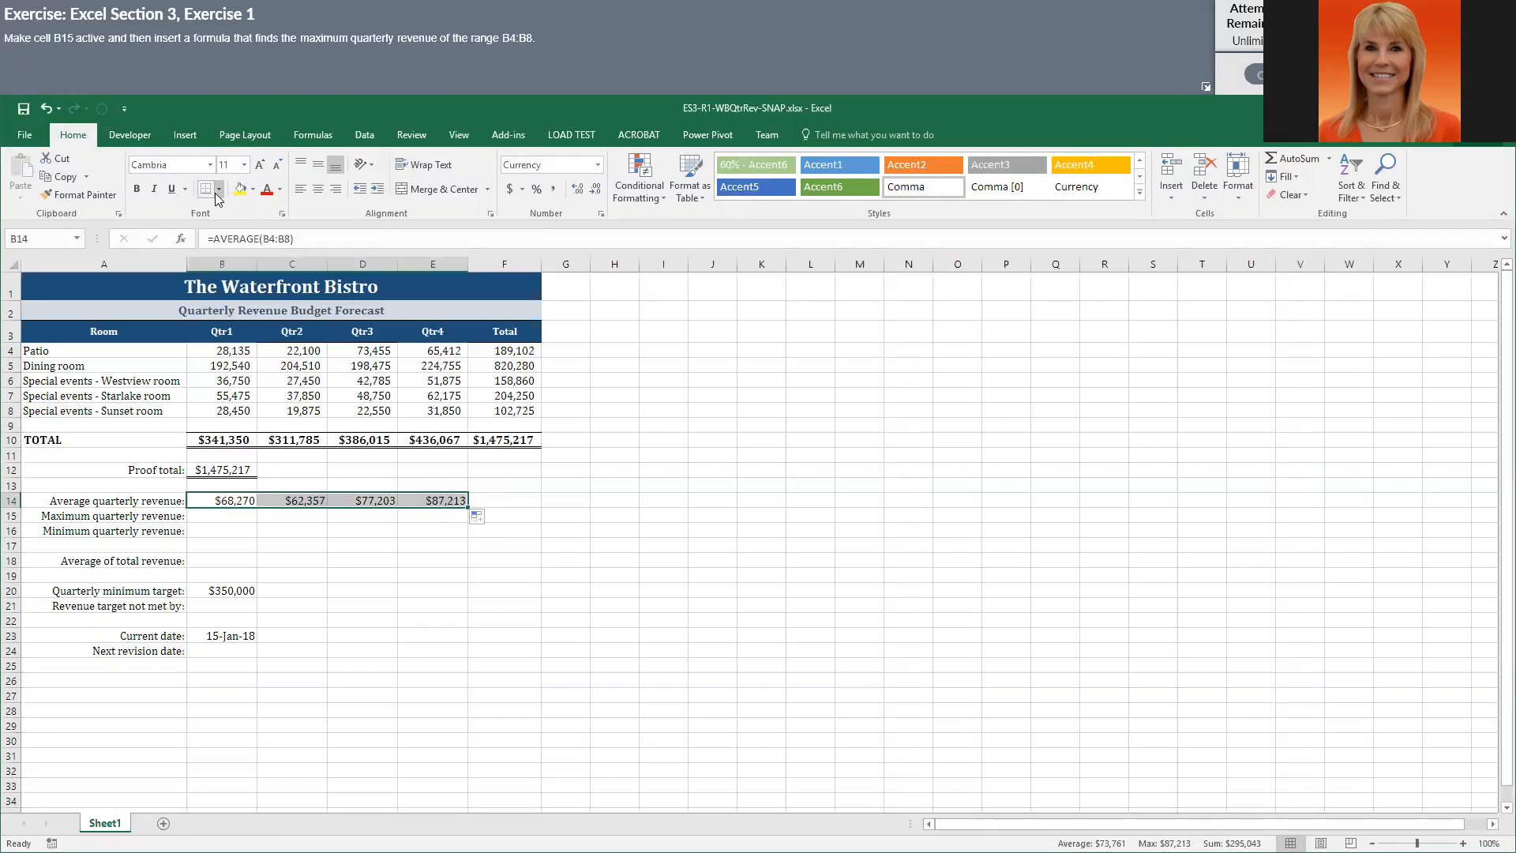
Step: Insert a MAX formula for B4:B8 in cell B15 and copy it across to C15:E15
left_click(237, 520)
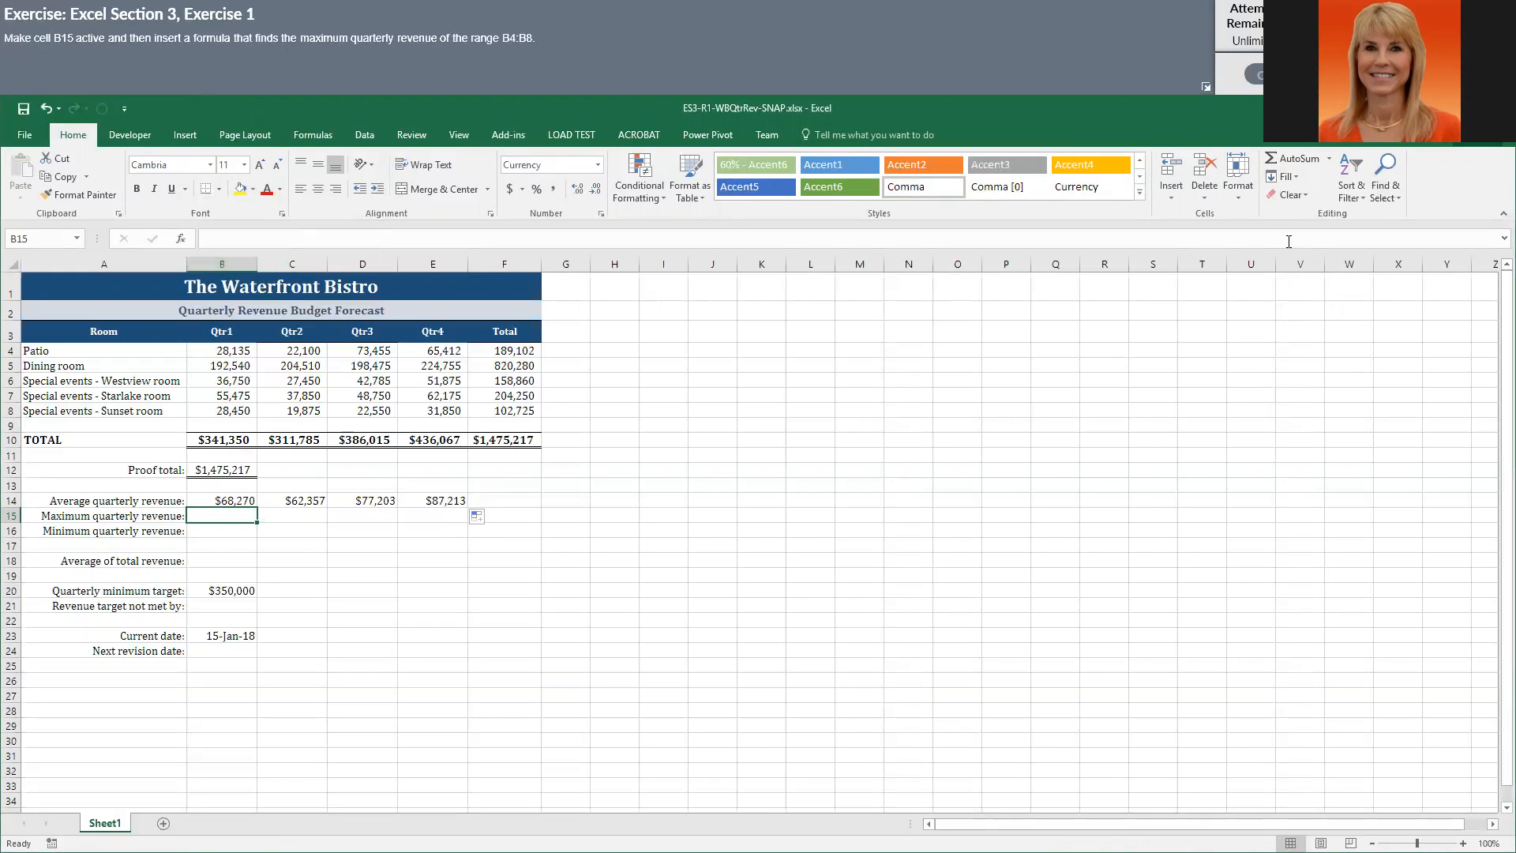
left_click(1328, 161)
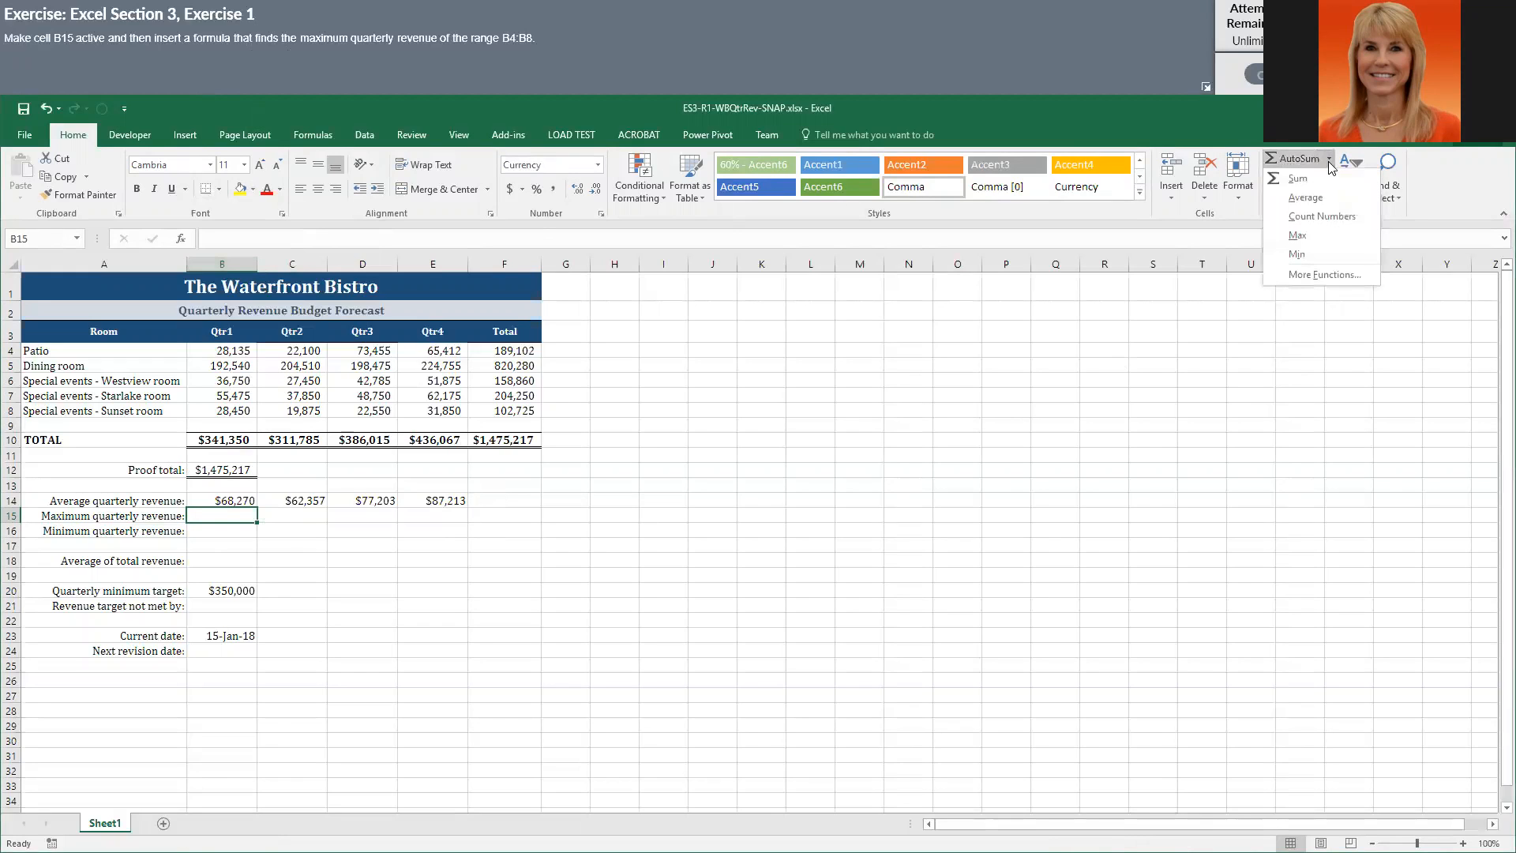
left_click(1318, 237)
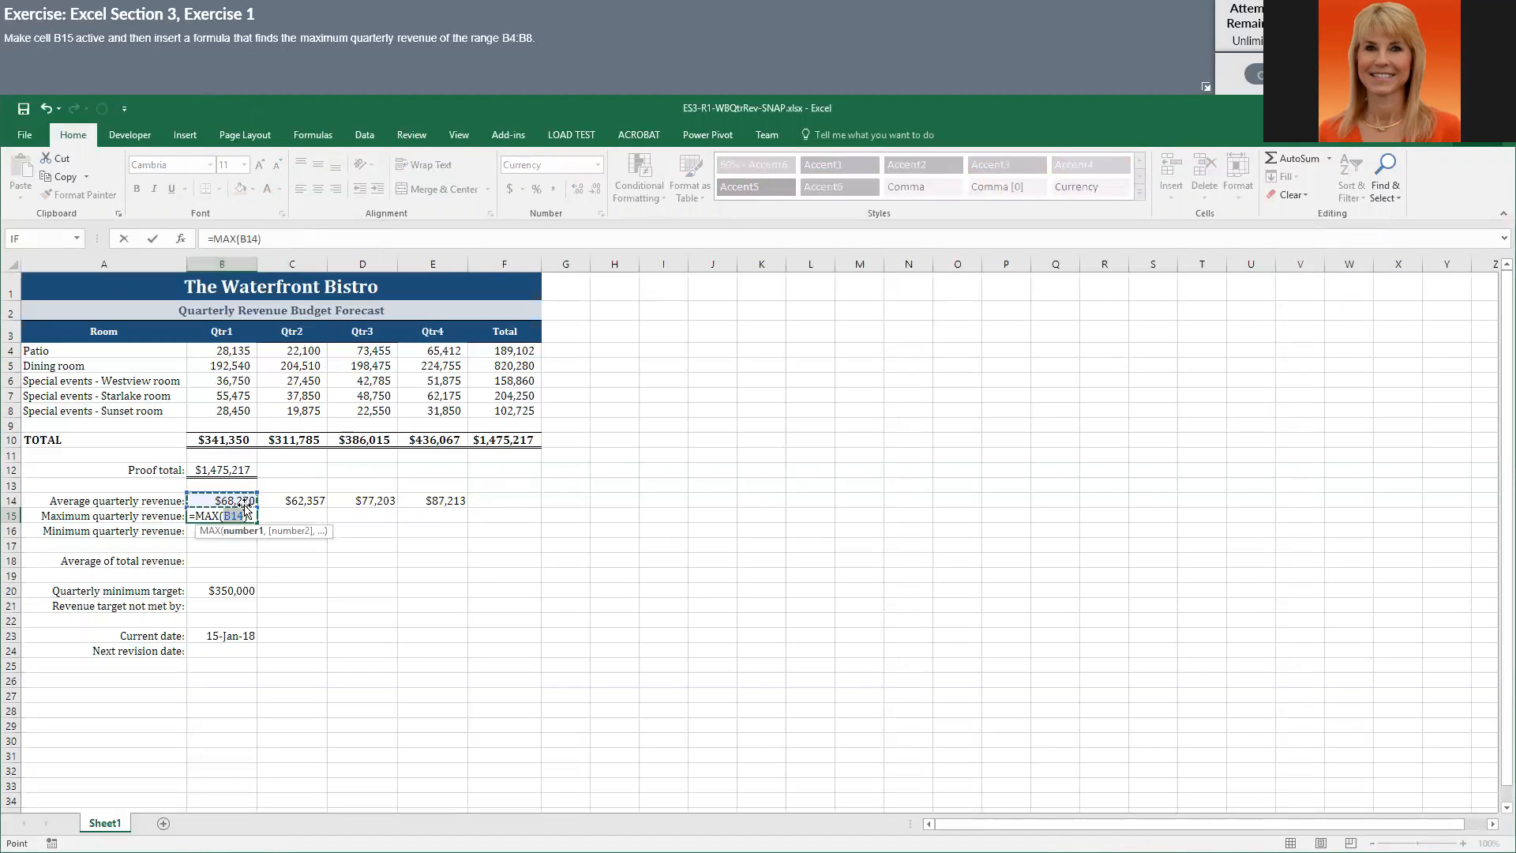
left_click_drag(234, 350, 231, 409)
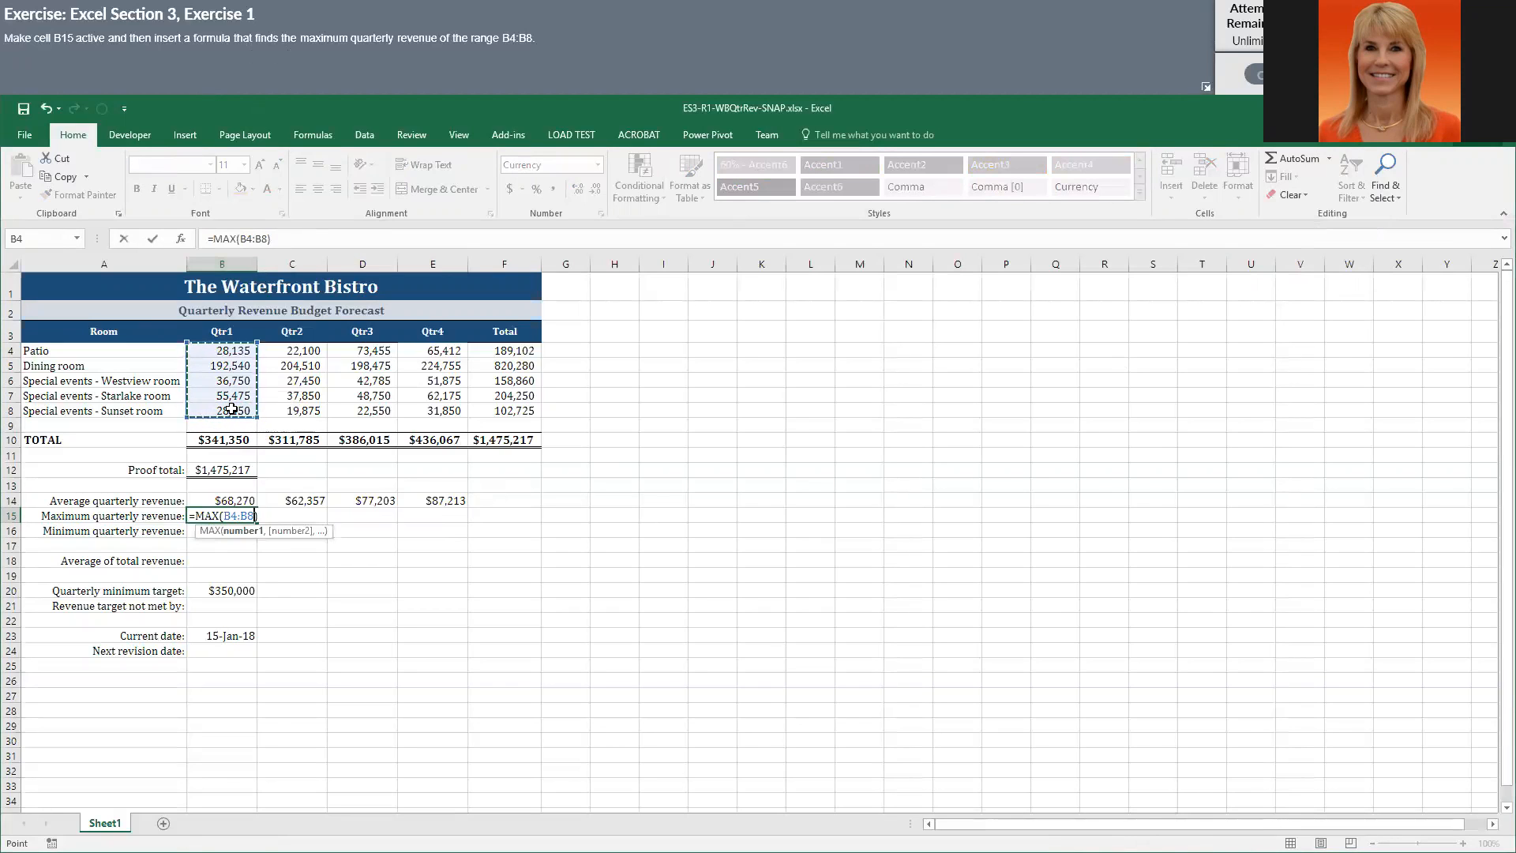
key("Return")
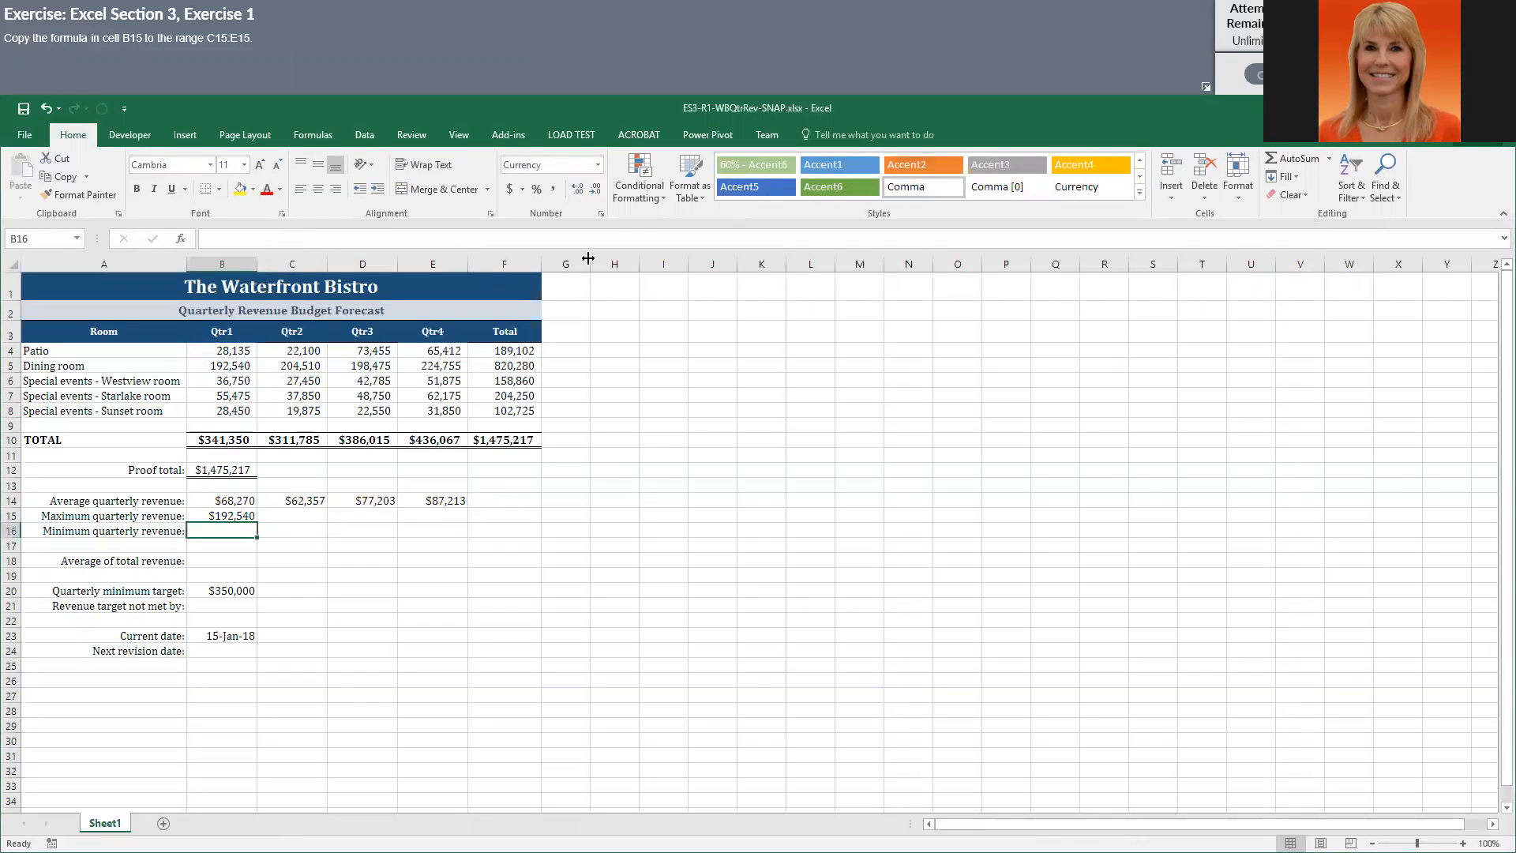
left_click(230, 513)
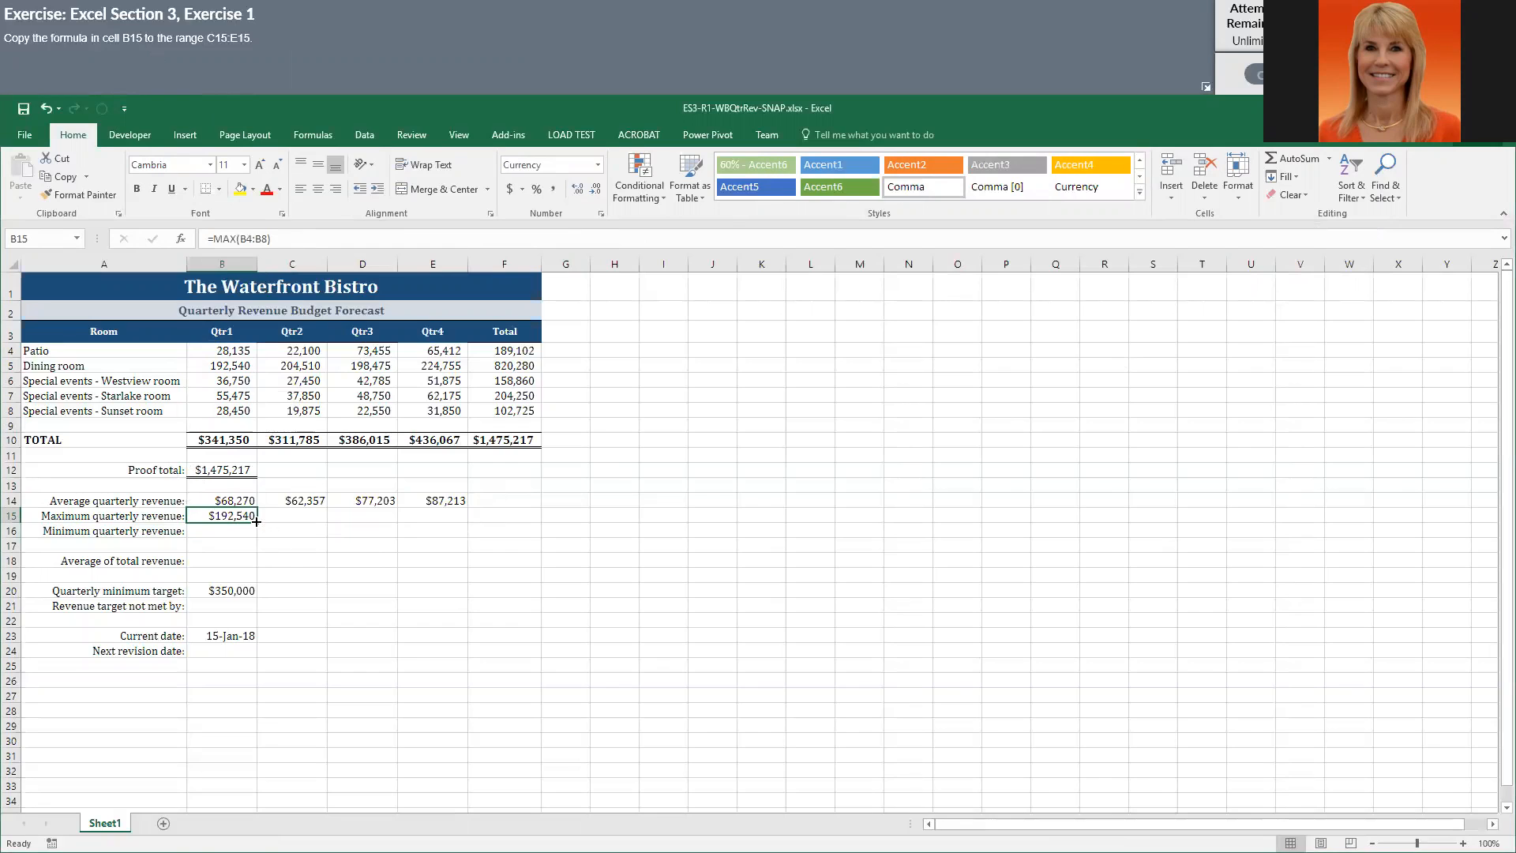
left_click_drag(257, 521, 468, 521)
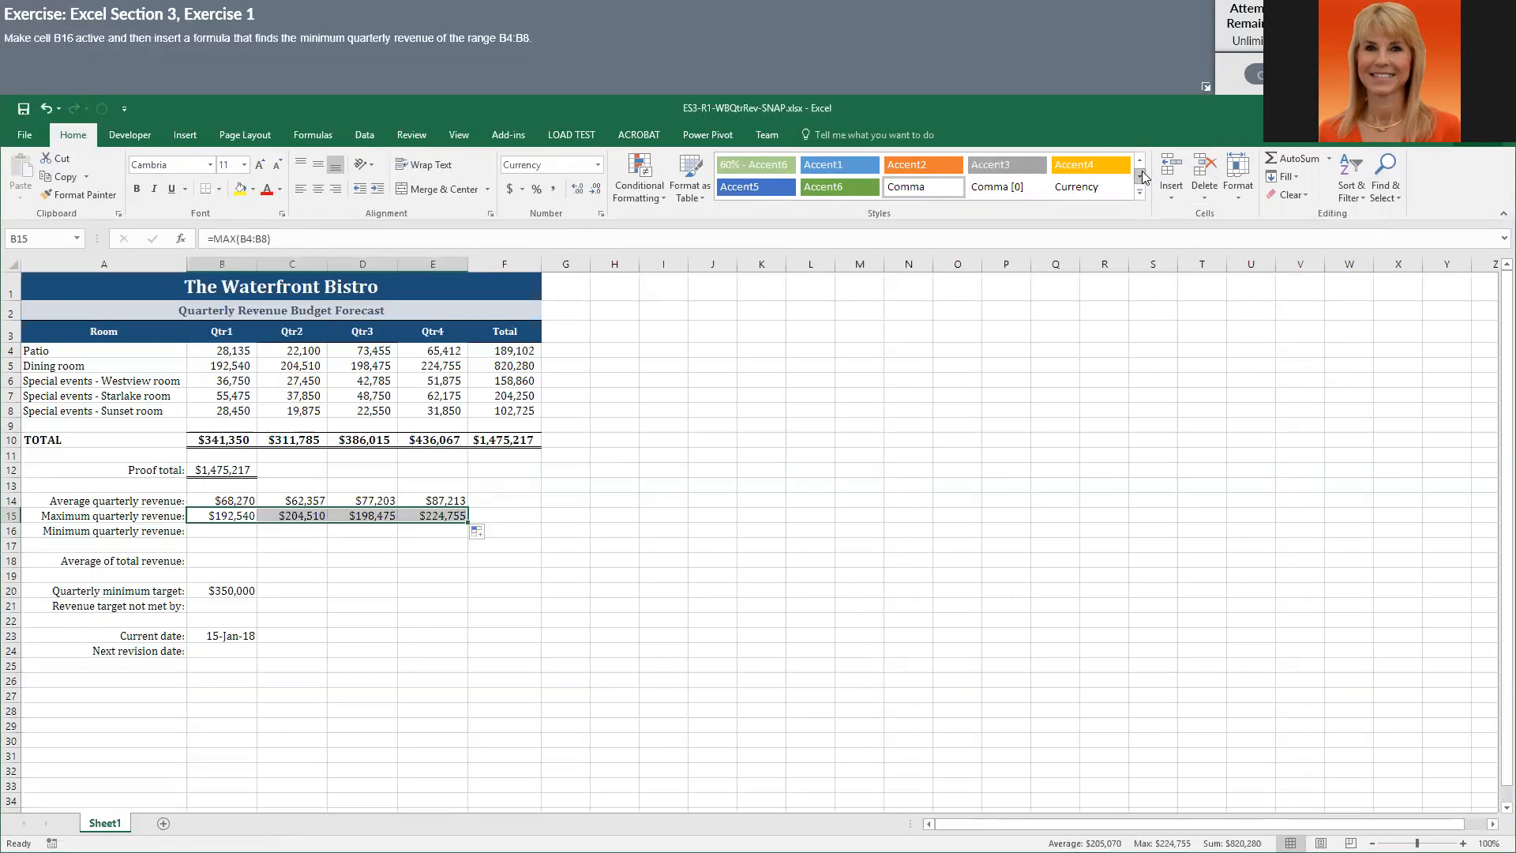
Step: Insert a MIN formula for B4:B8 in cell B16 and copy it across to C16:E16
left_click(237, 529)
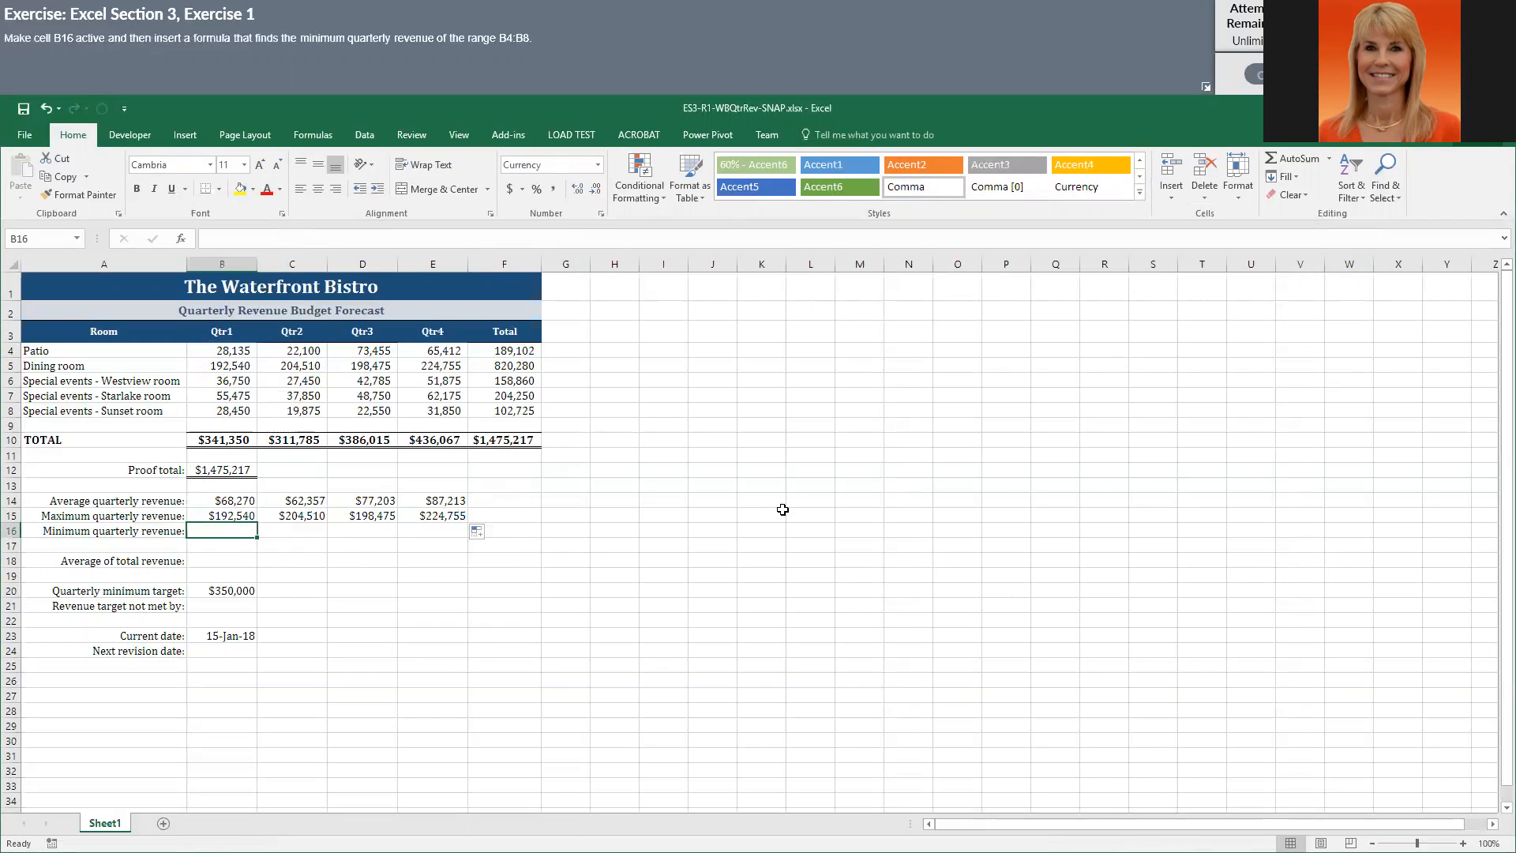
left_click(1329, 157)
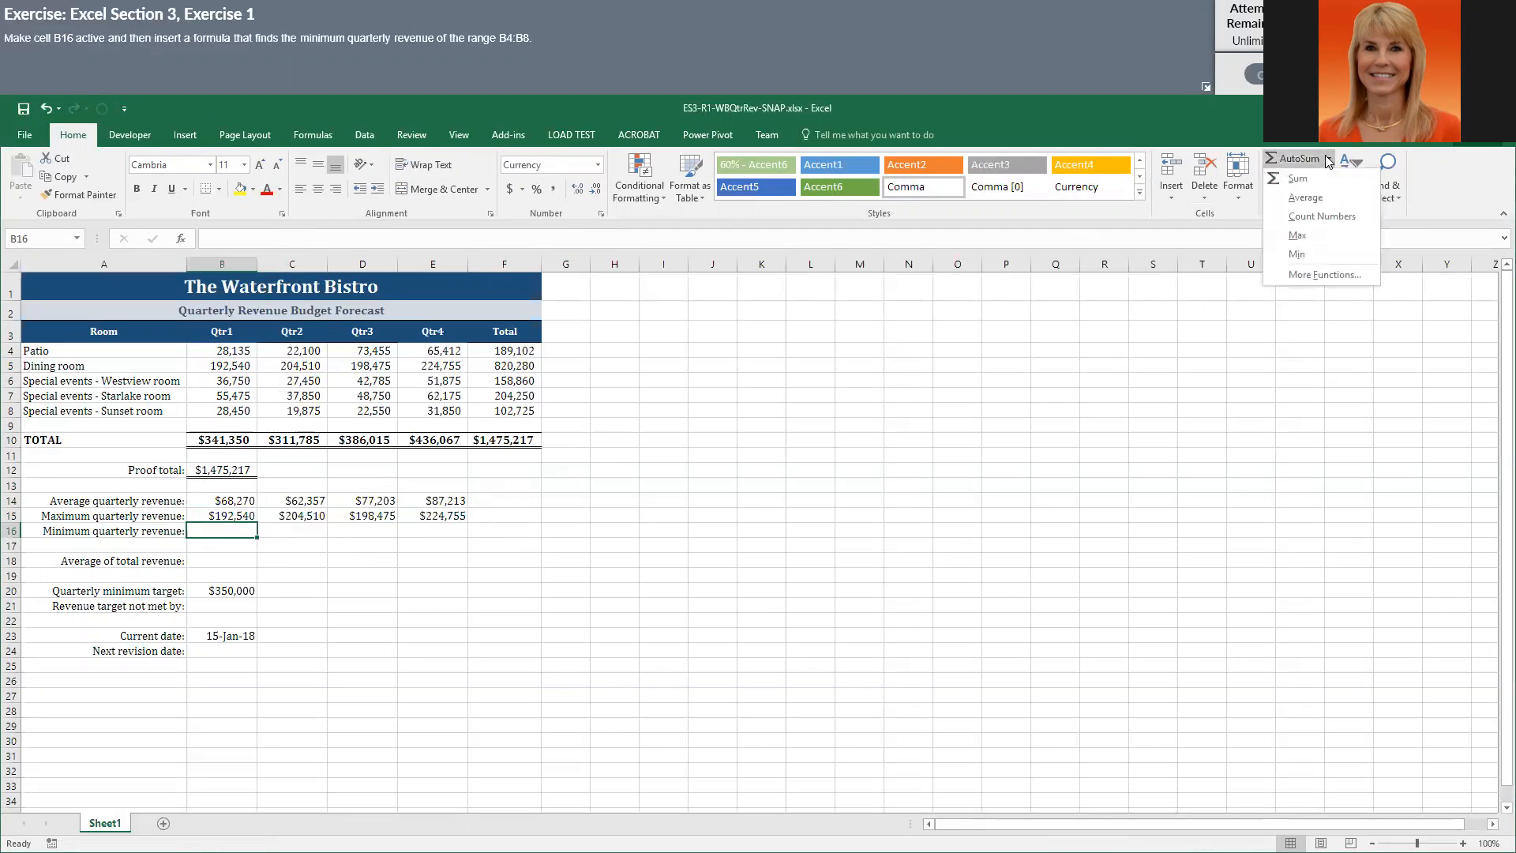
left_click(1308, 259)
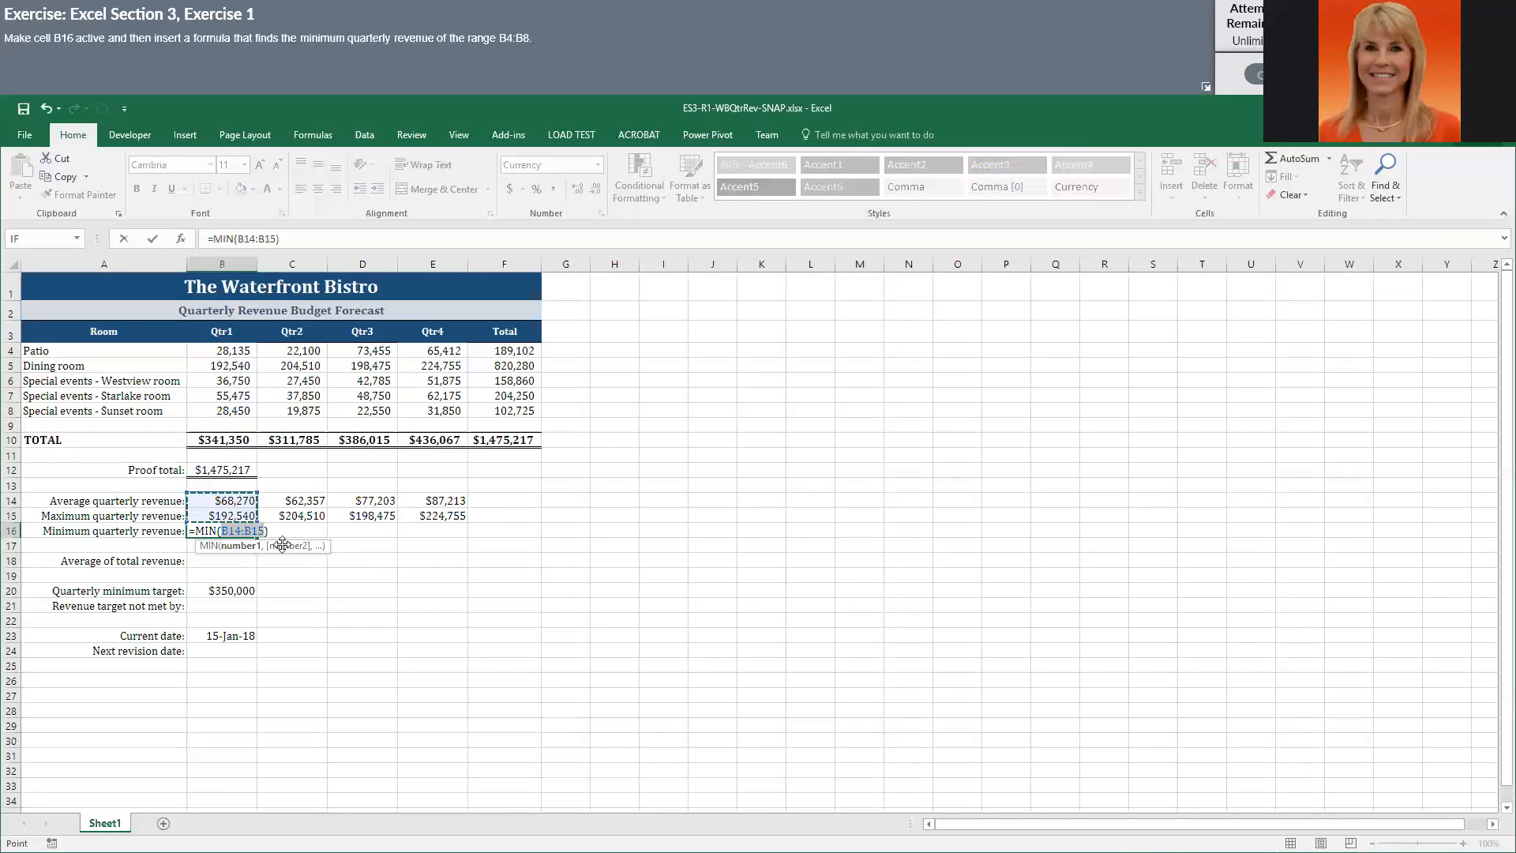
left_click(222, 350)
left_click_drag(223, 349, 223, 411)
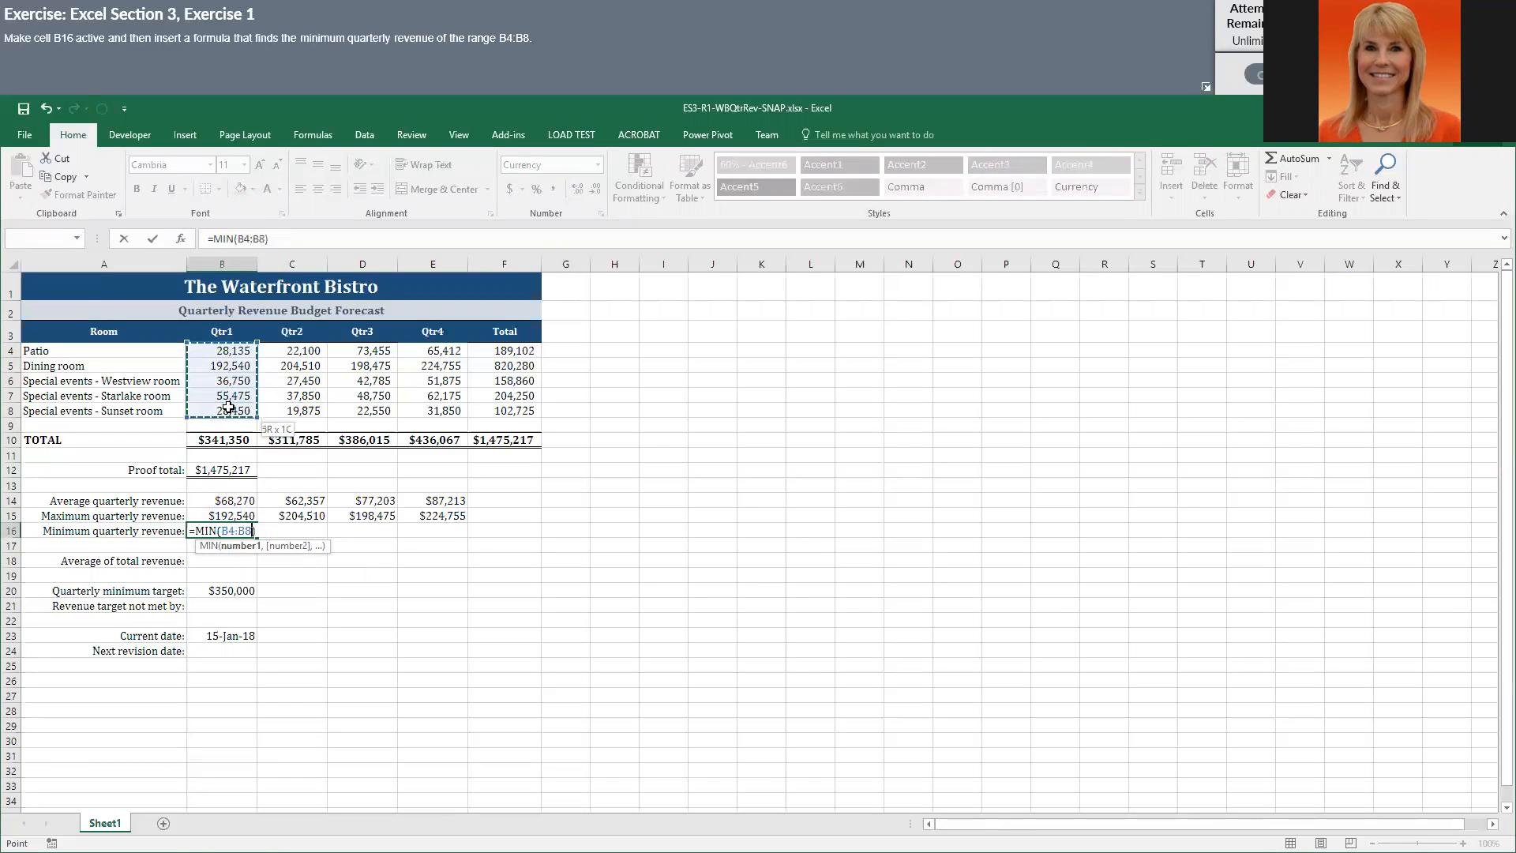
key("Return")
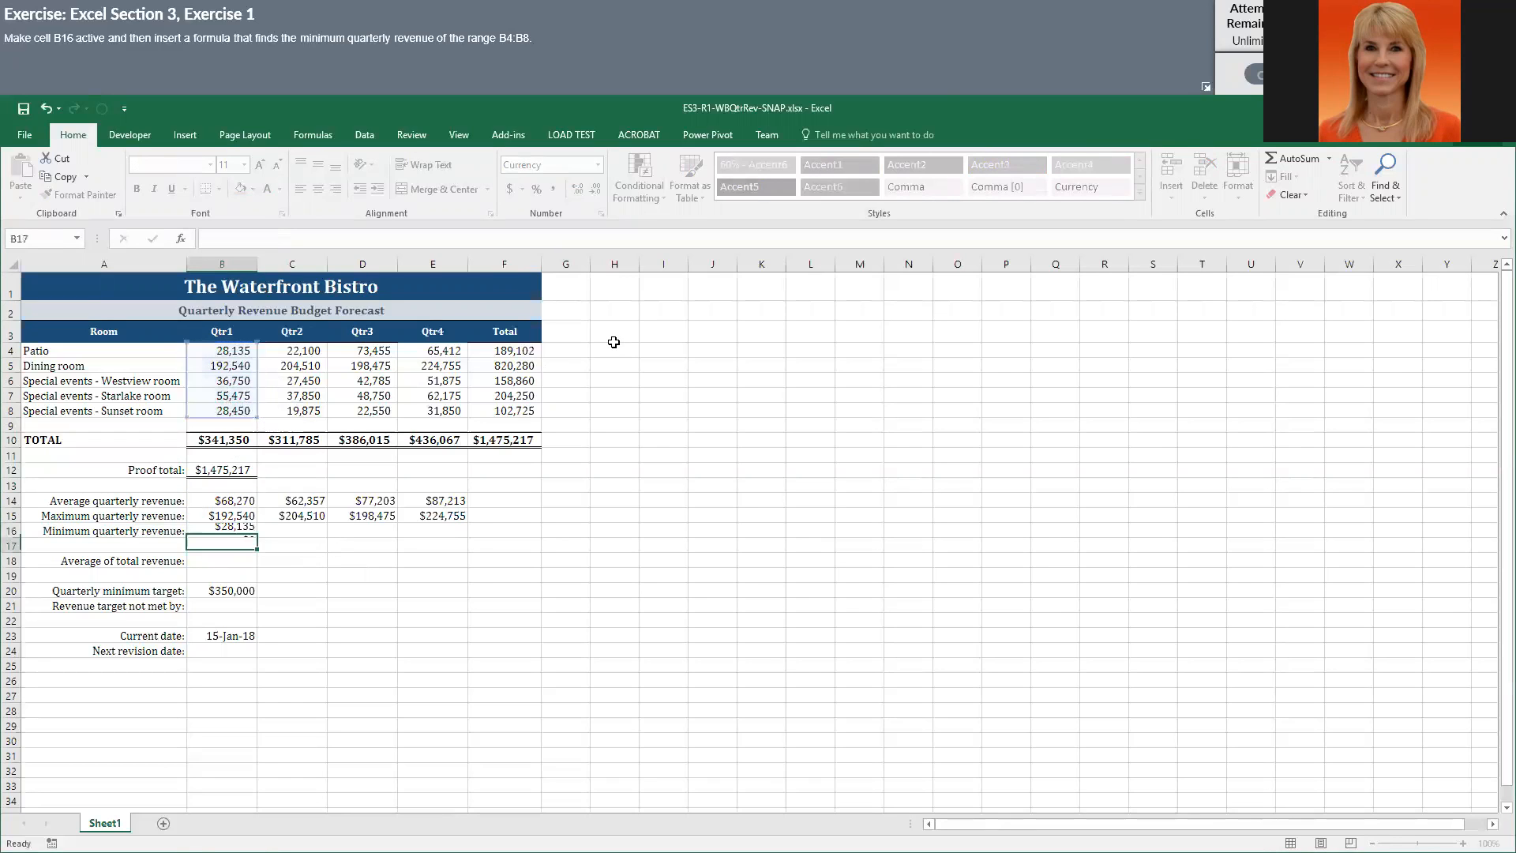
left_click(244, 530)
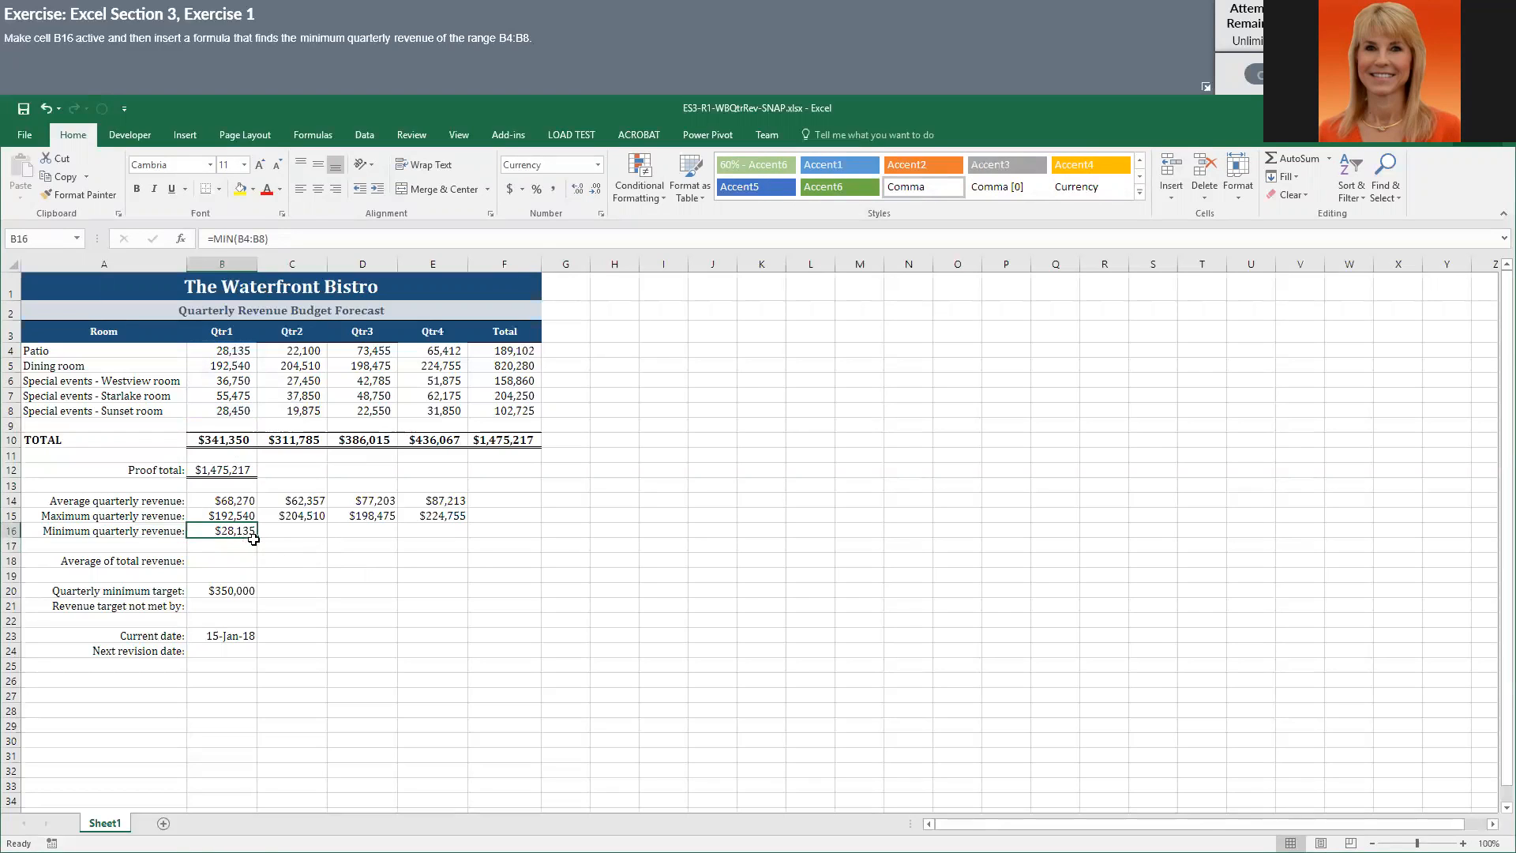
left_click_drag(257, 539, 508, 533)
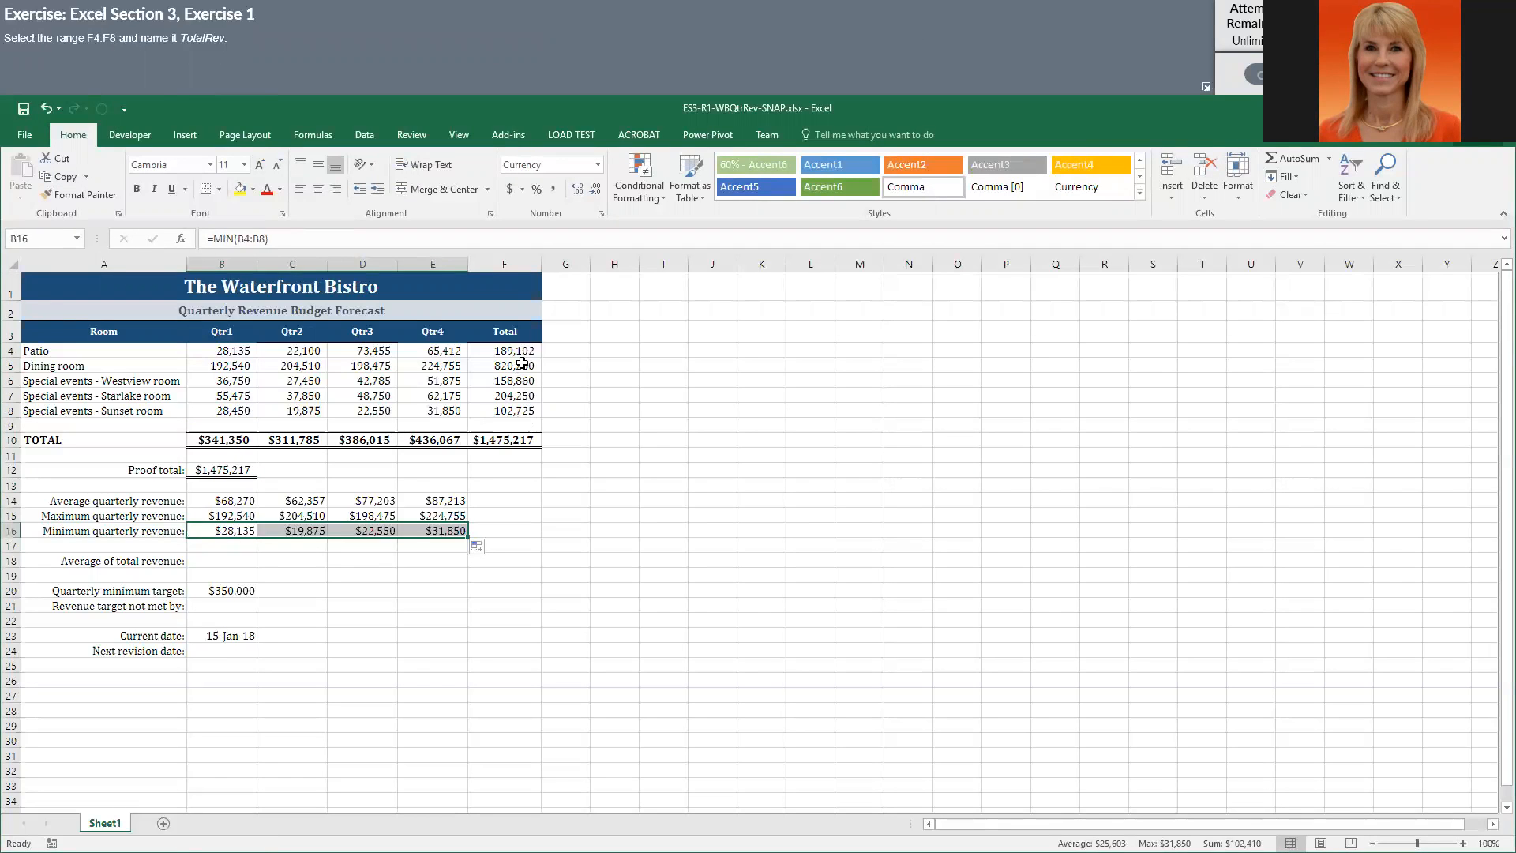
Step: Name the range F4:F8 in the Total column TotalRev
left_click_drag(521, 350, 515, 406)
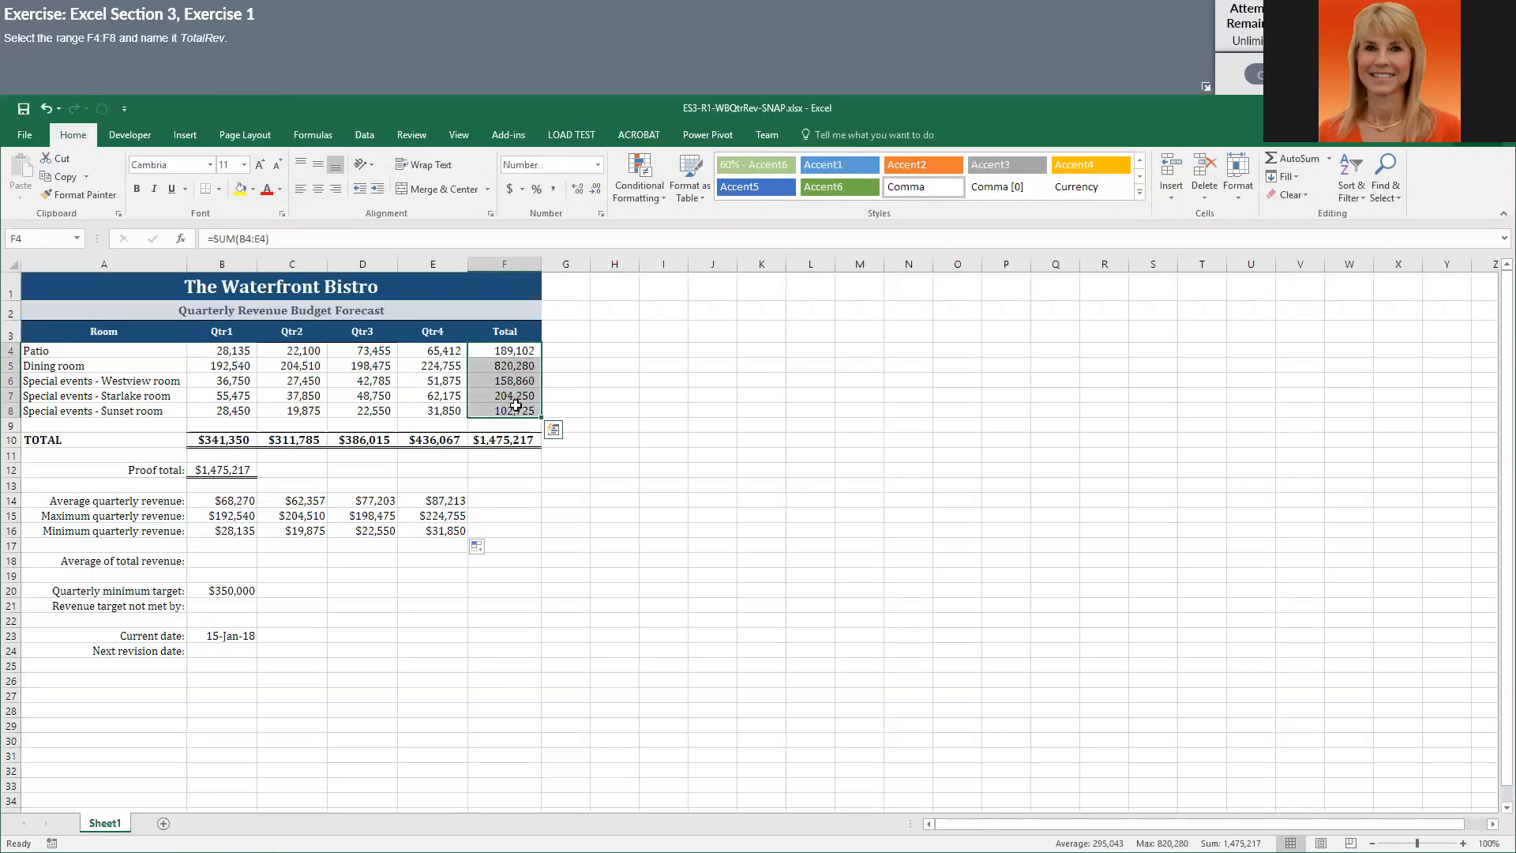
left_click(35, 239)
type("TotalRev")
key("Return")
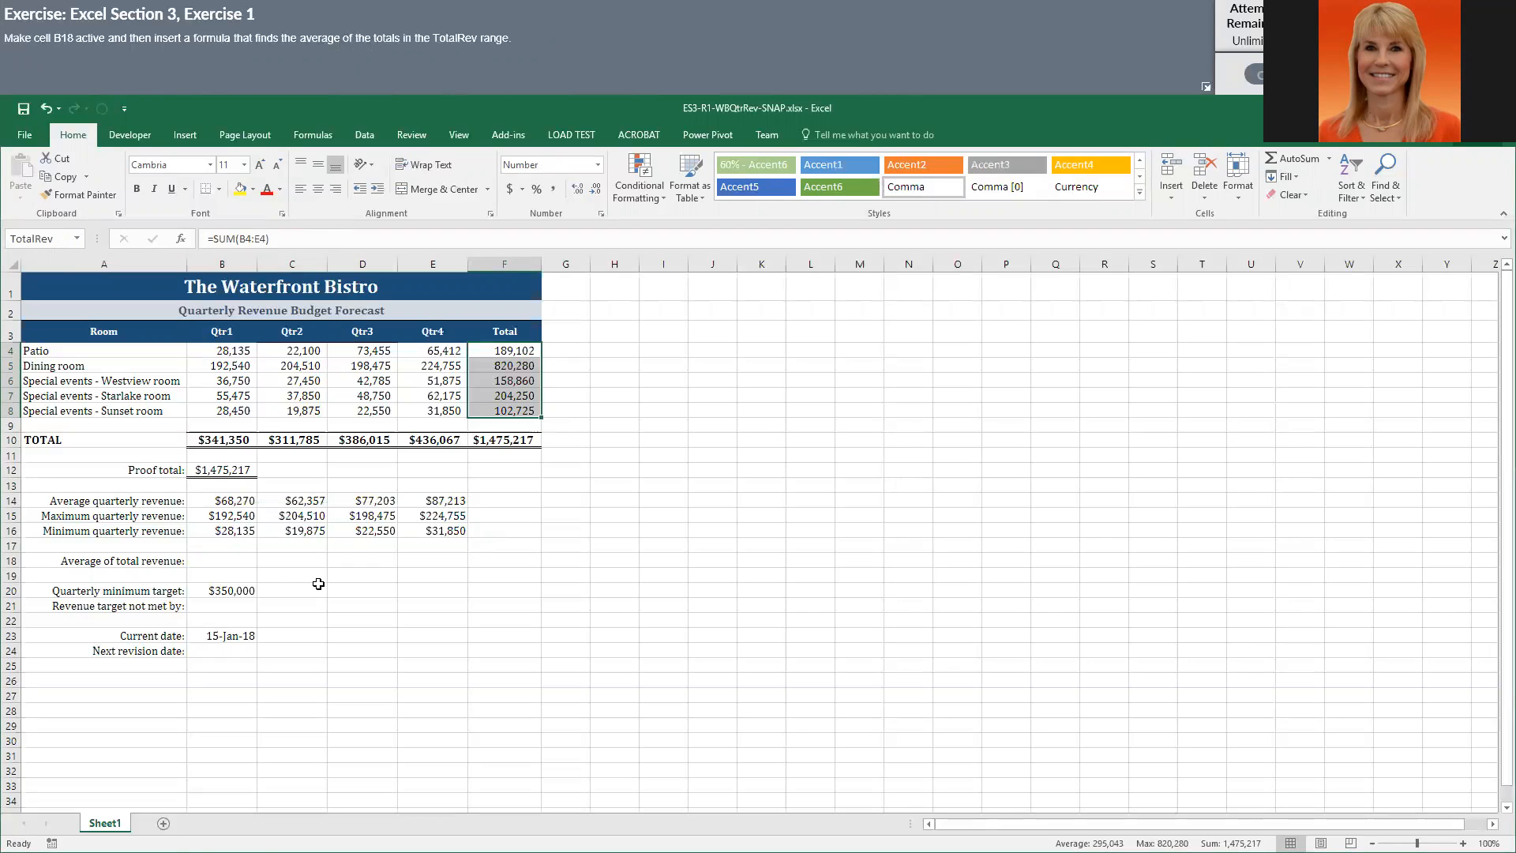
Step: Enter the formula =average(TotalRev) in cell B18 for the average of total revenue
left_click(228, 561)
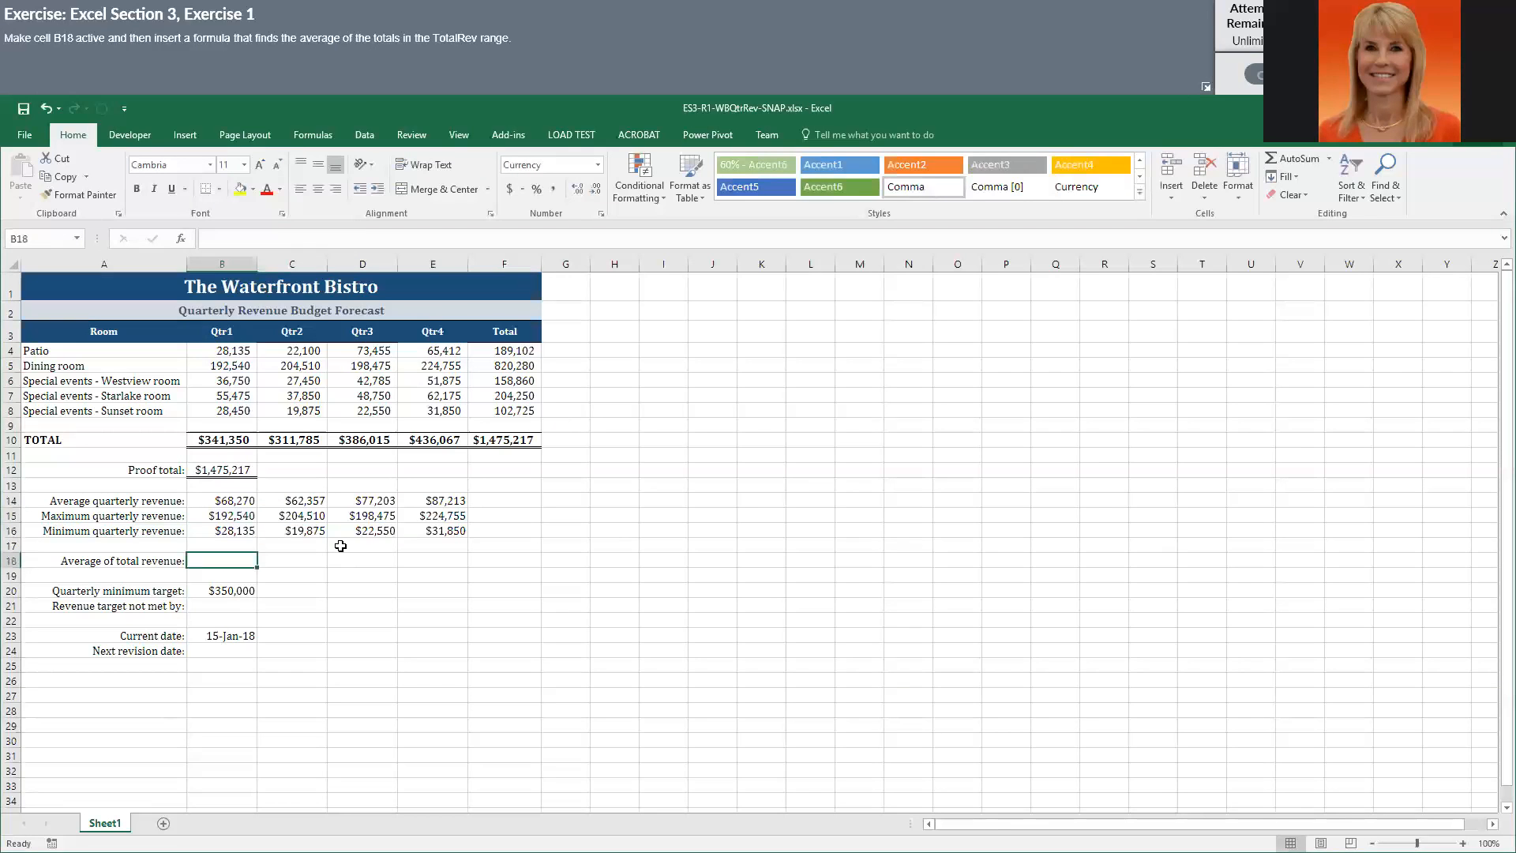
type("=")
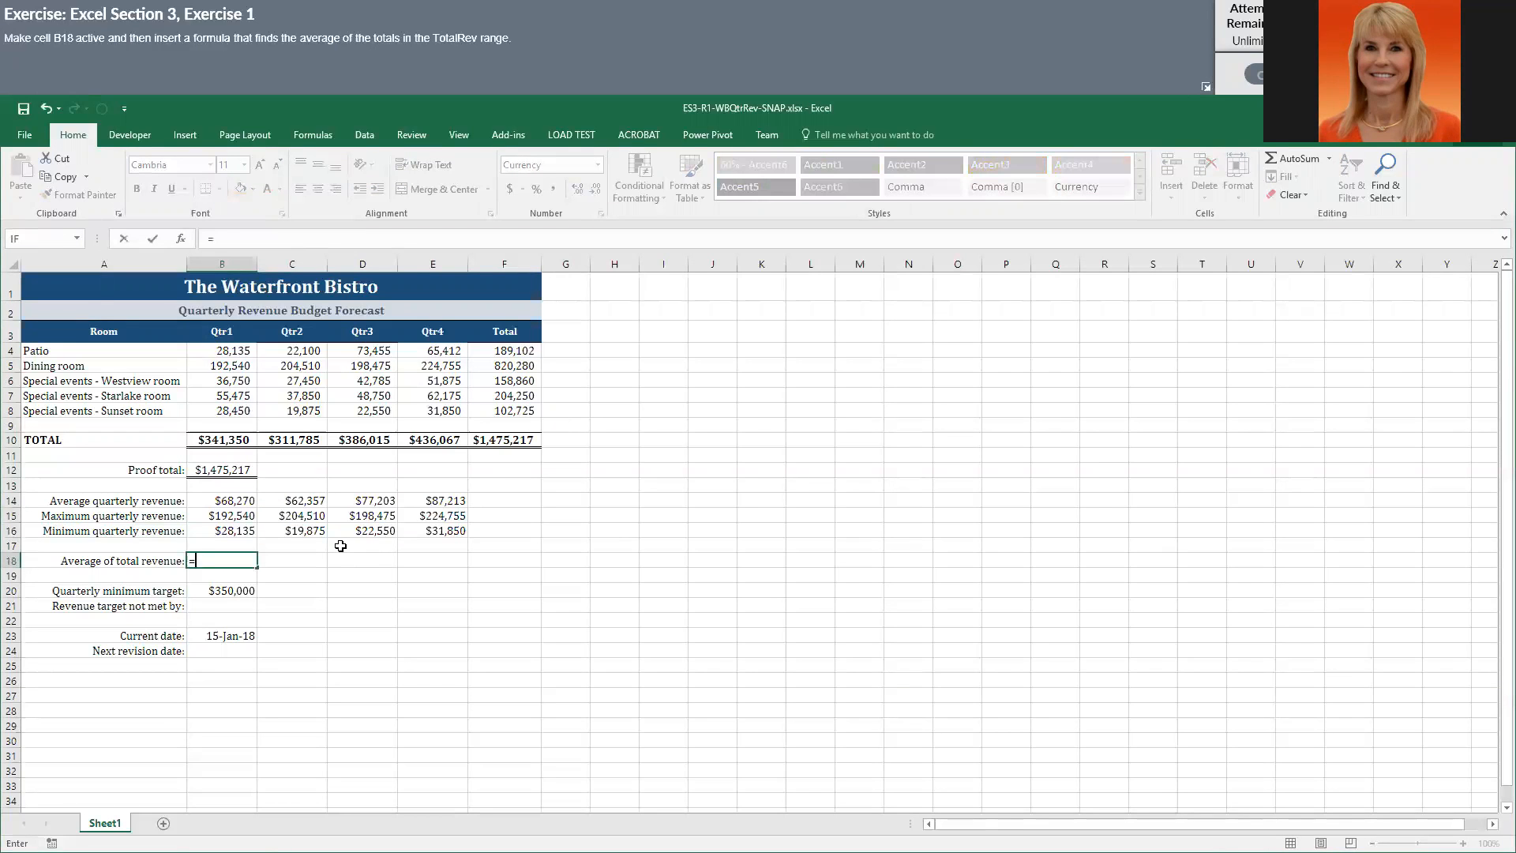
type("average(")
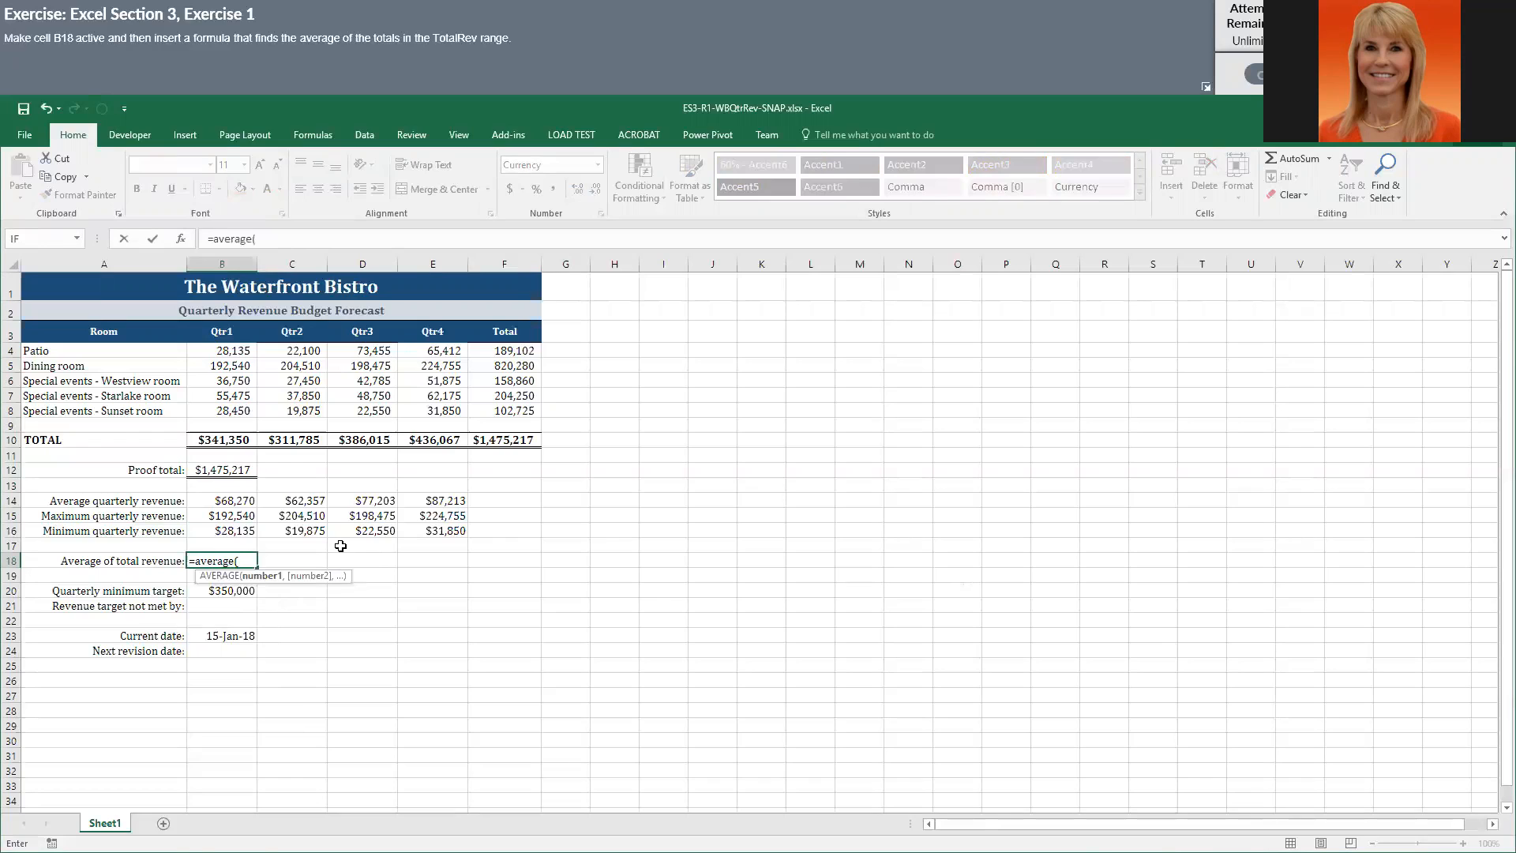
type("TotalRev")
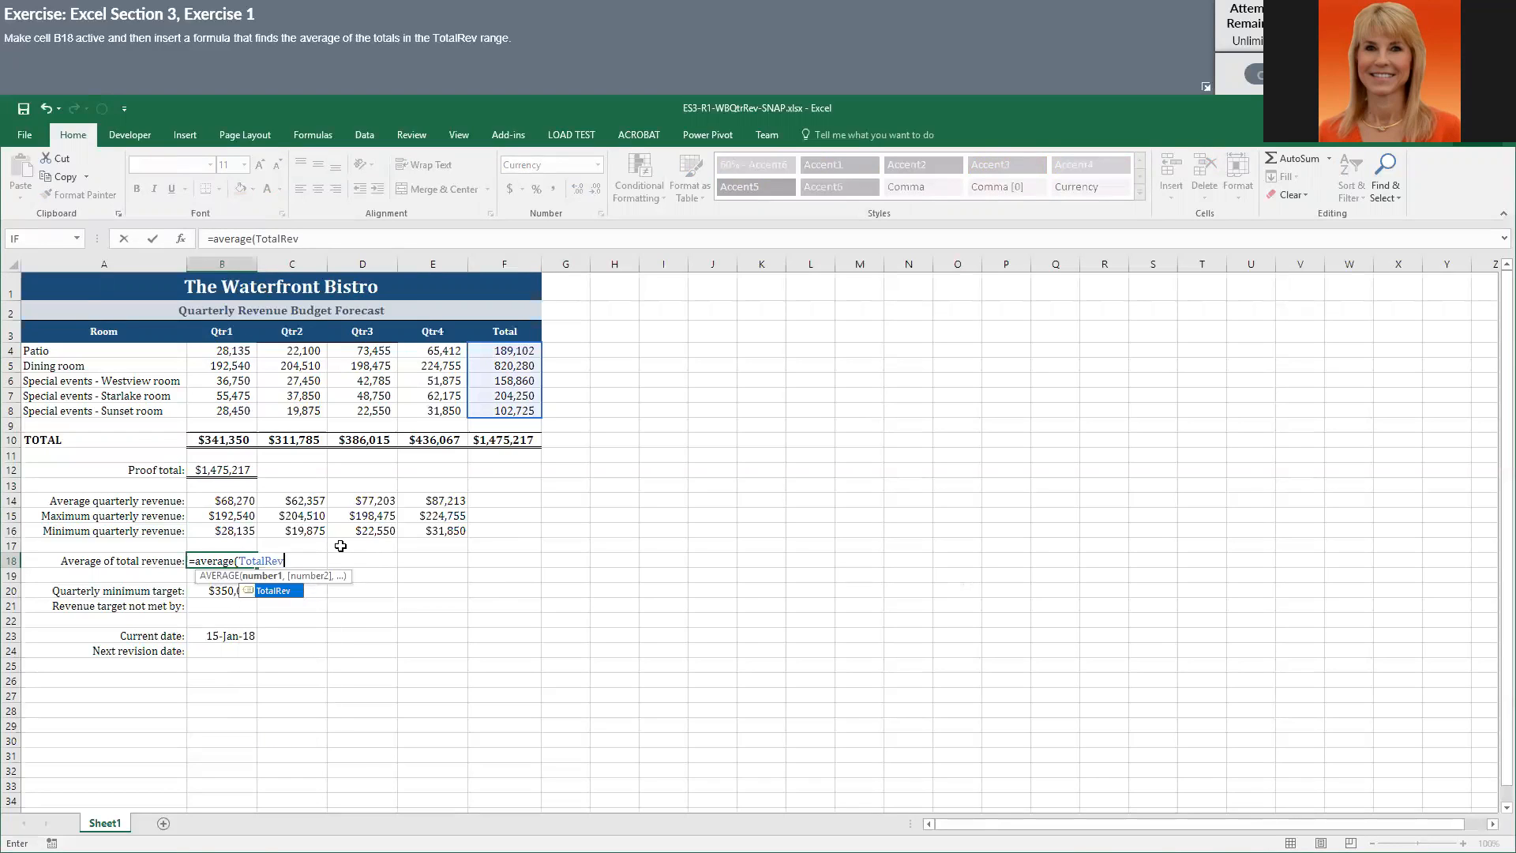
double_click(280, 592)
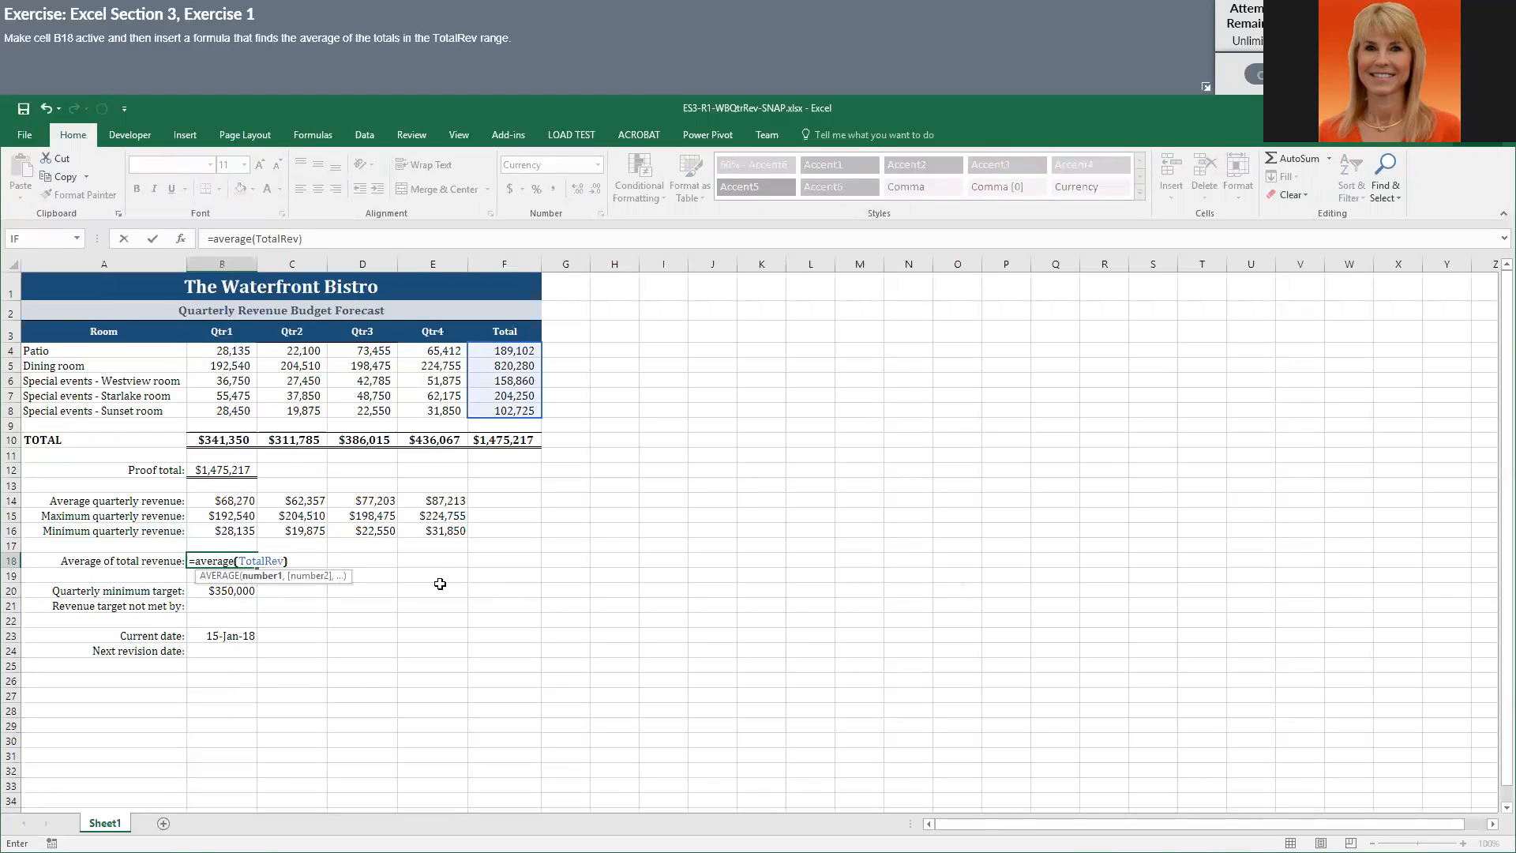
type(")")
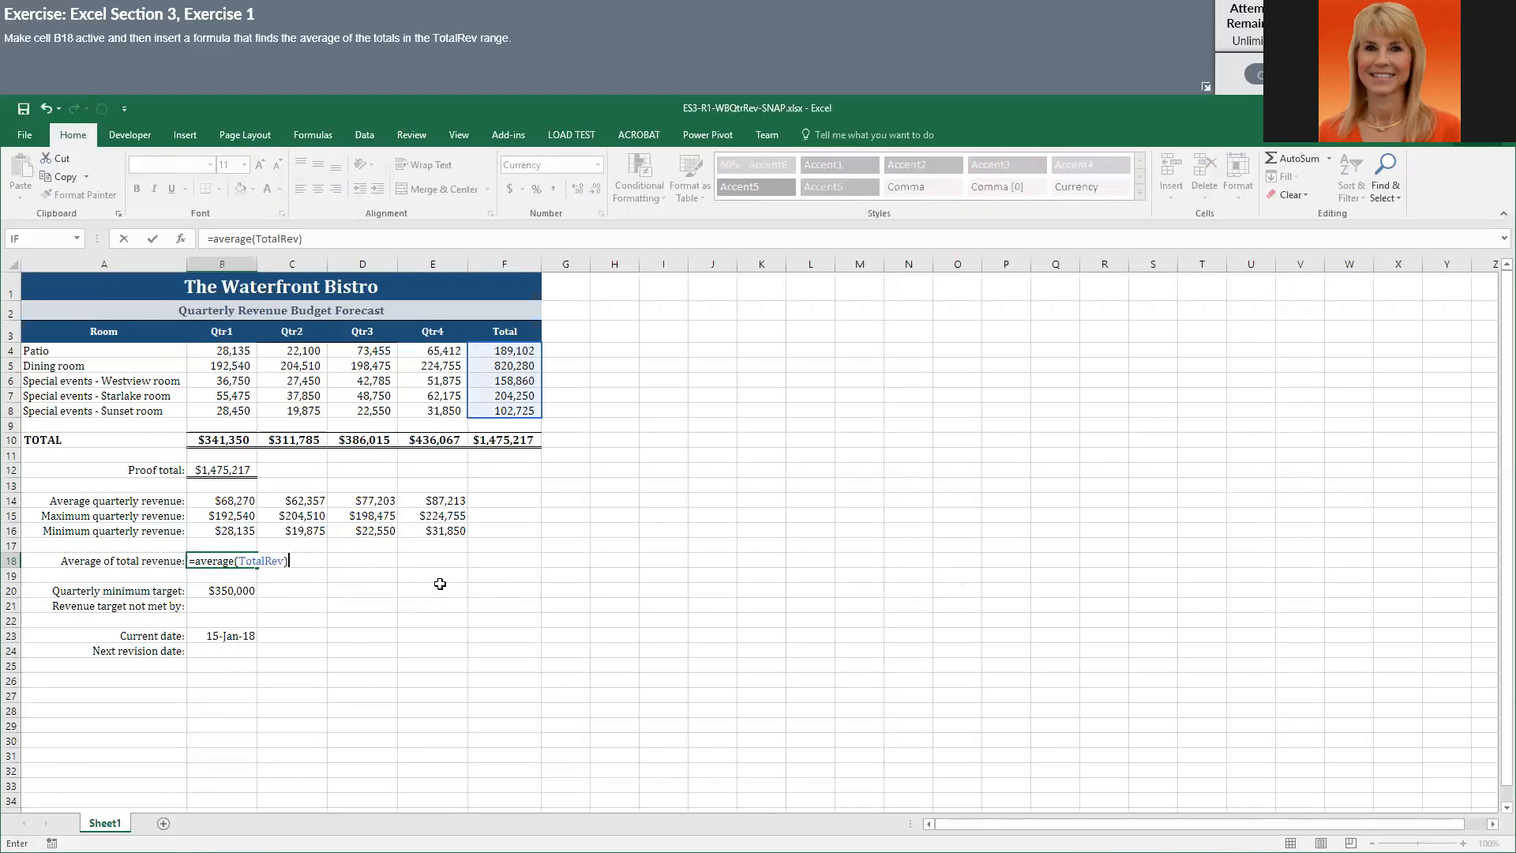
key("Return")
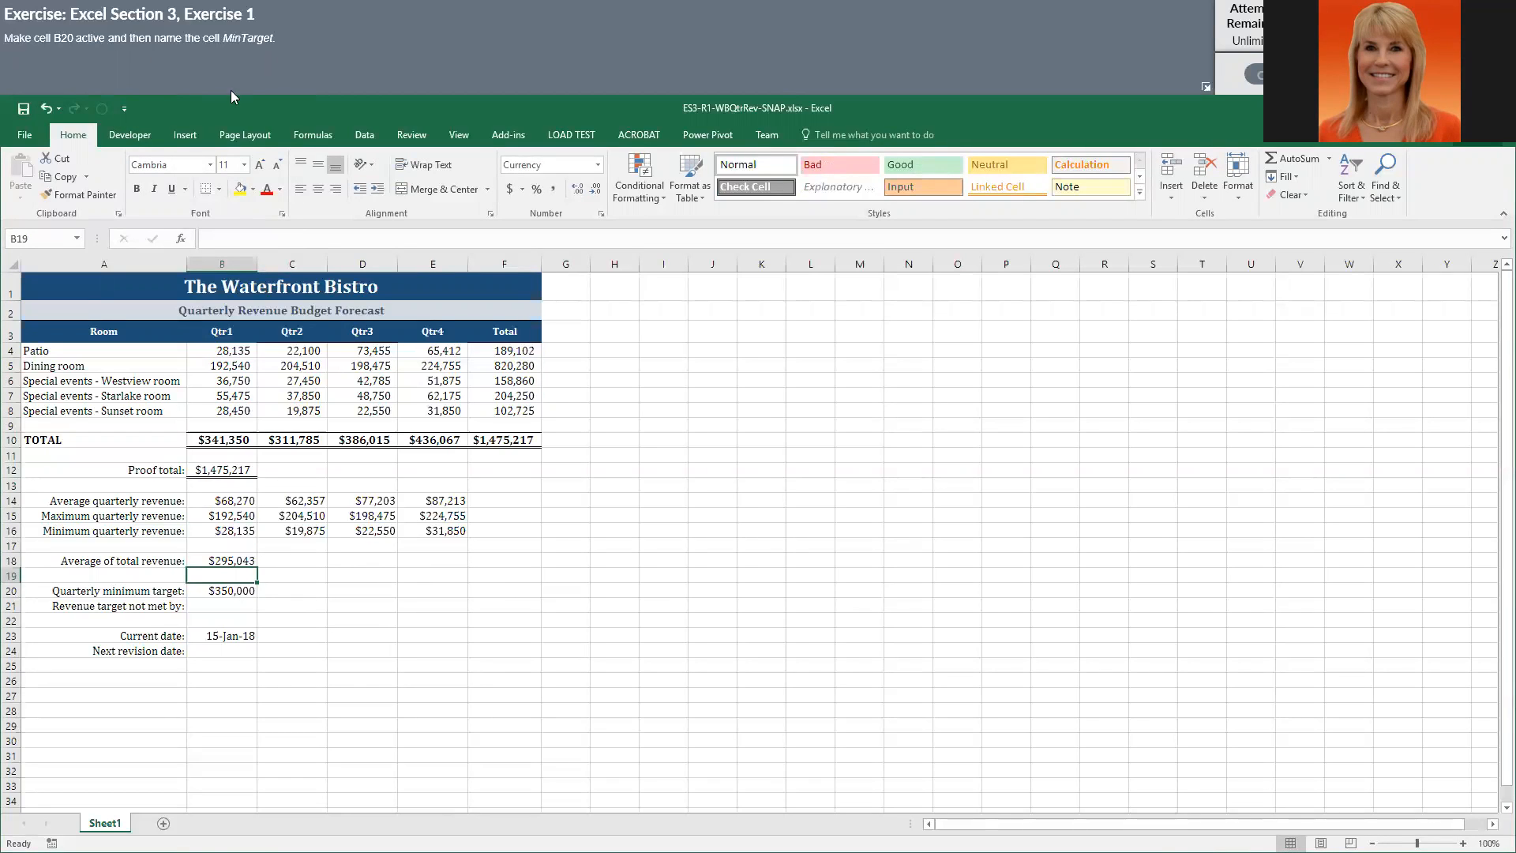
Step: Name cell B20, the quarterly minimum target, MinTarget
key("Down")
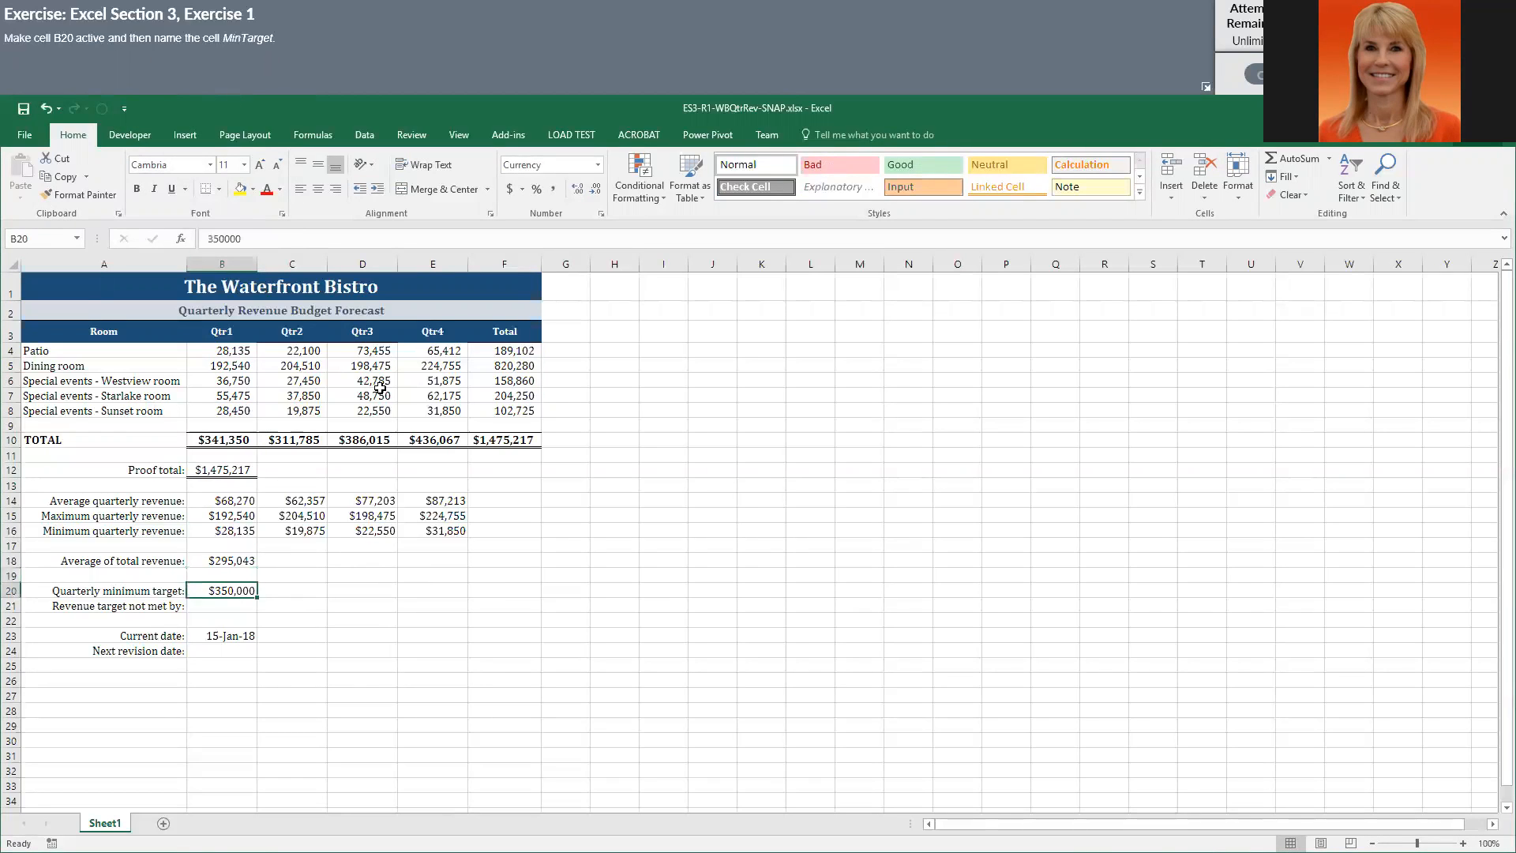
left_click(49, 240)
type("MinTarget")
key("Return")
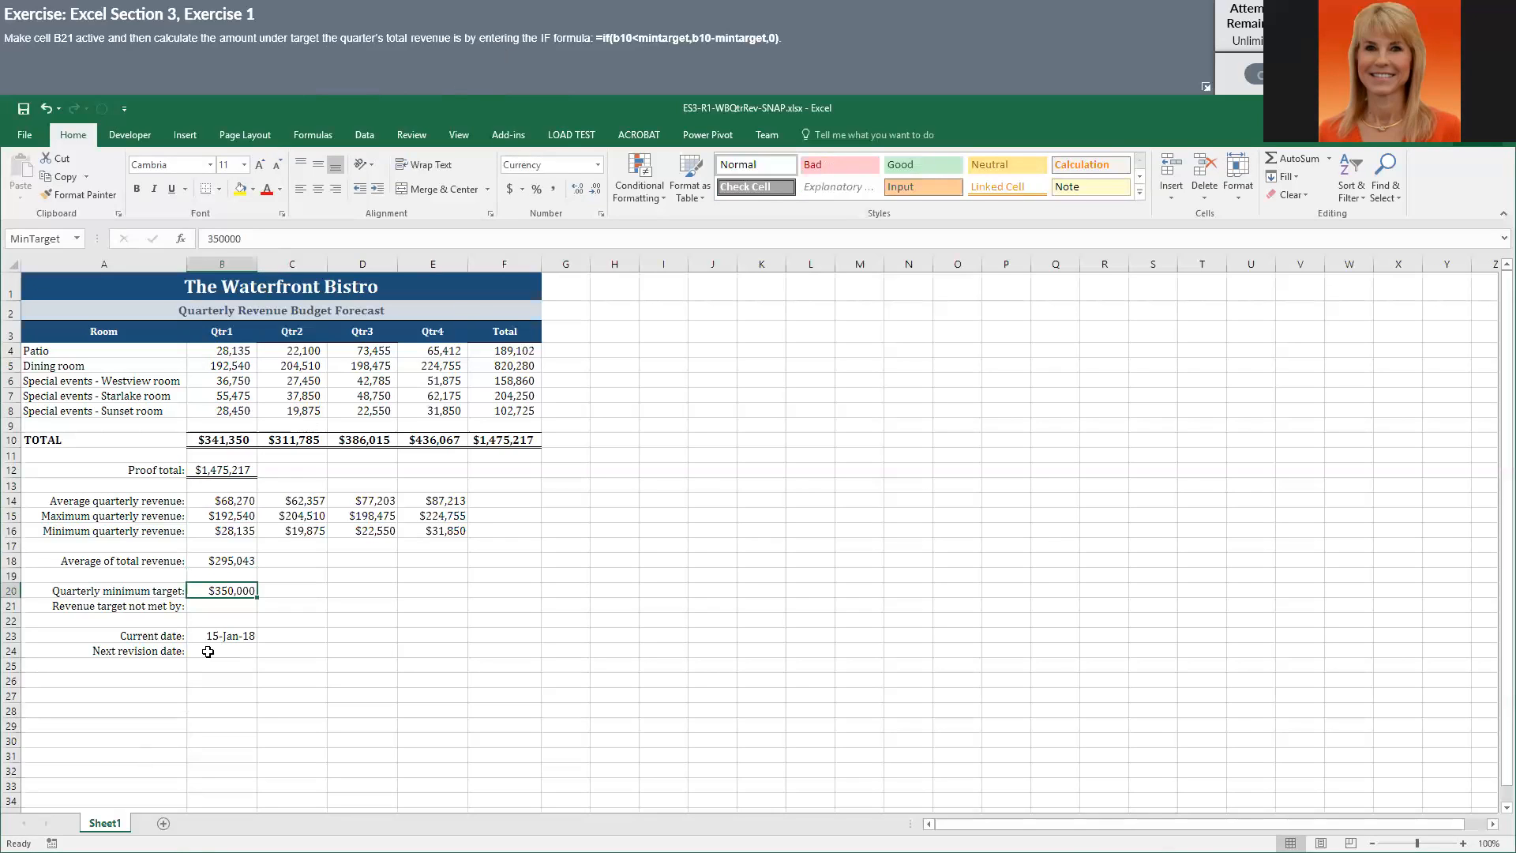
Step: Enter the formula =if(b10<MinTarget,b10-MinTarget,0) in cell B21 and copy it across to C21:E21
left_click(224, 606)
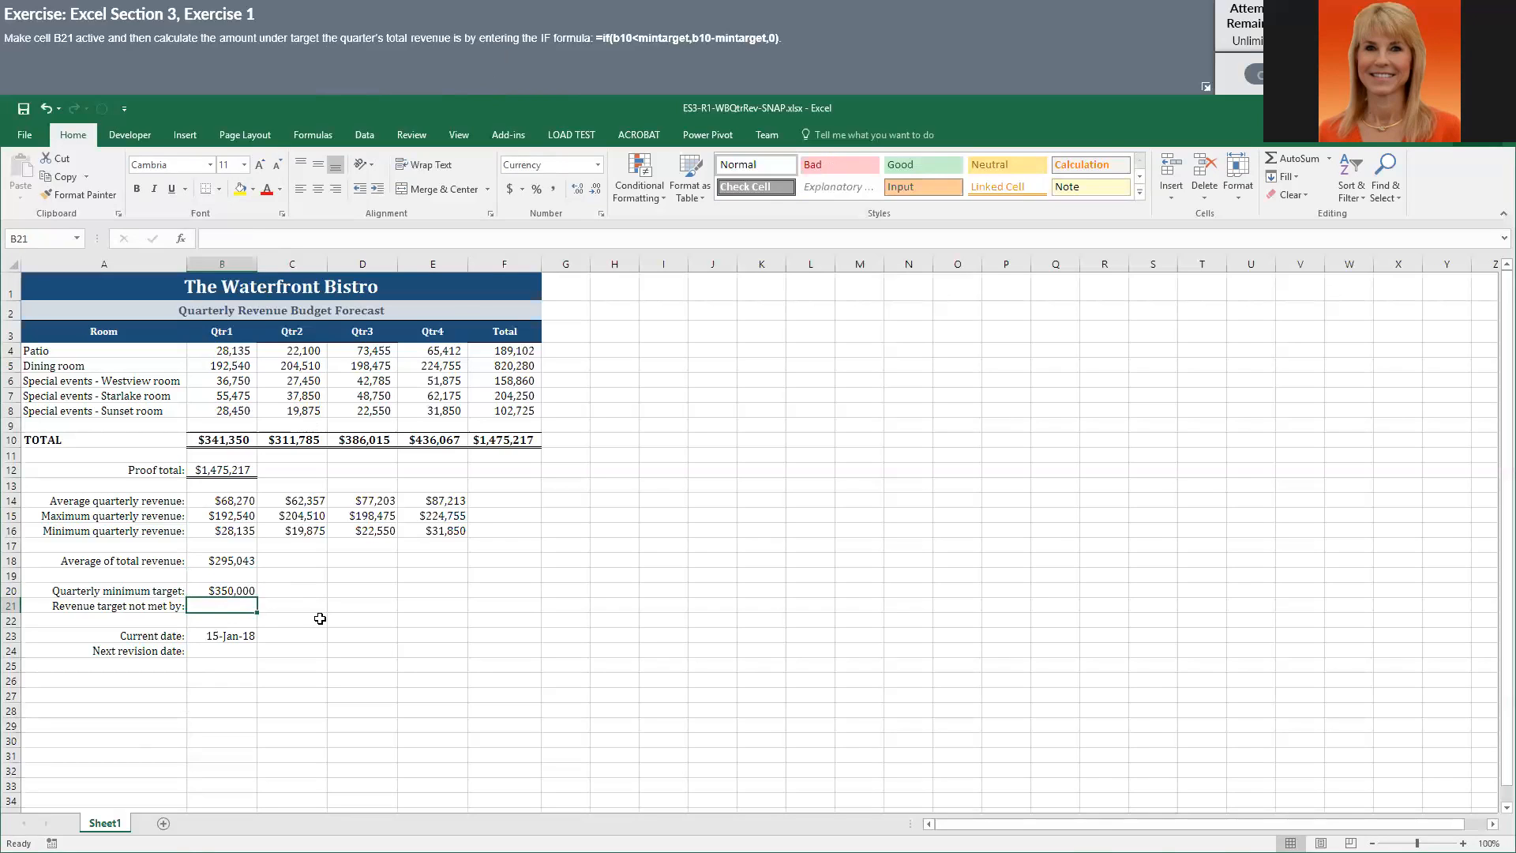
type("=if(")
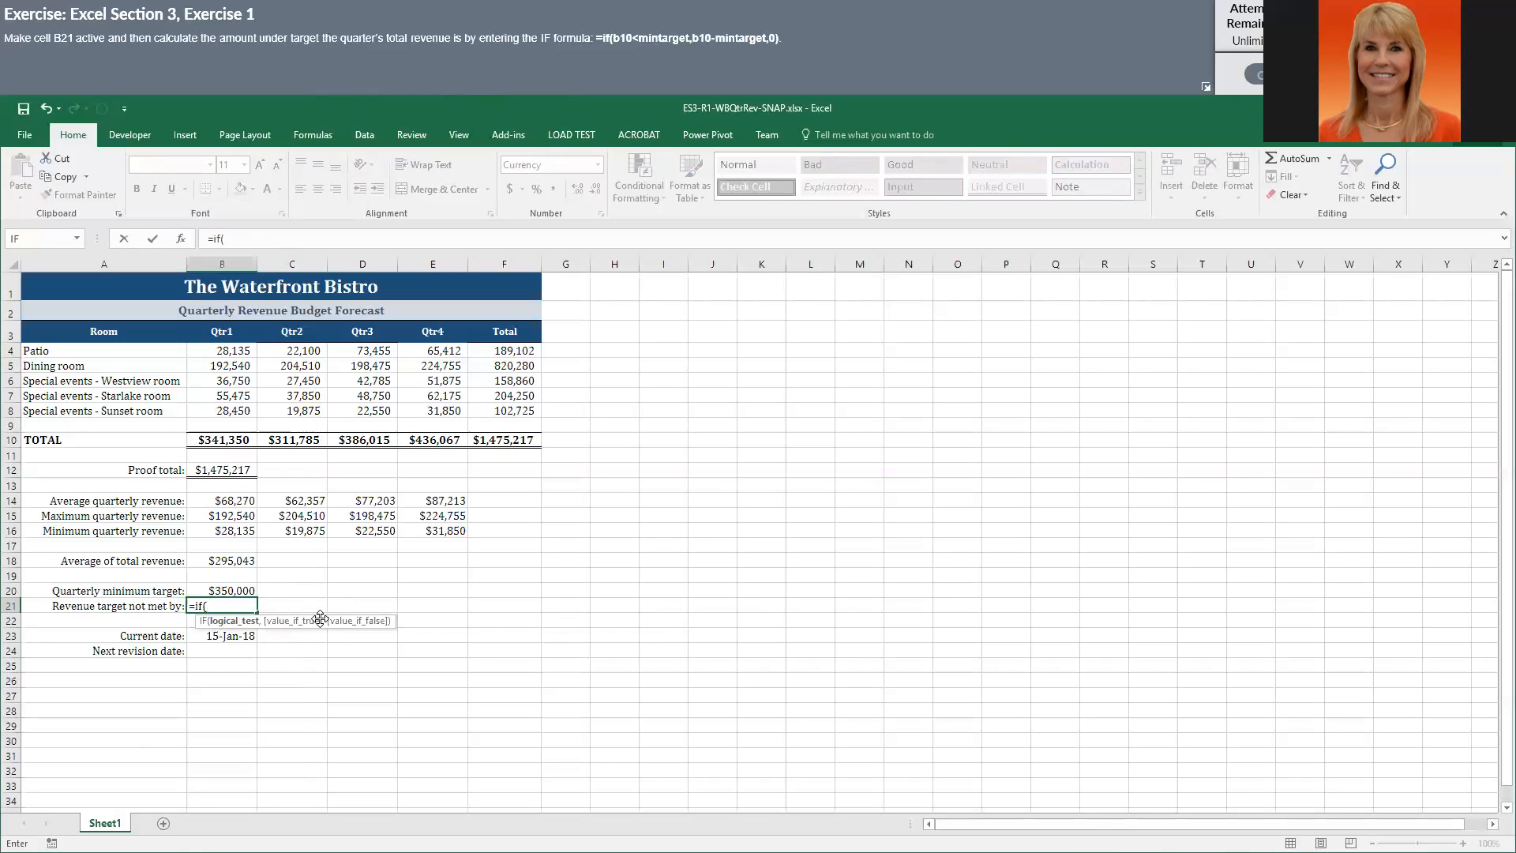
type("b10")
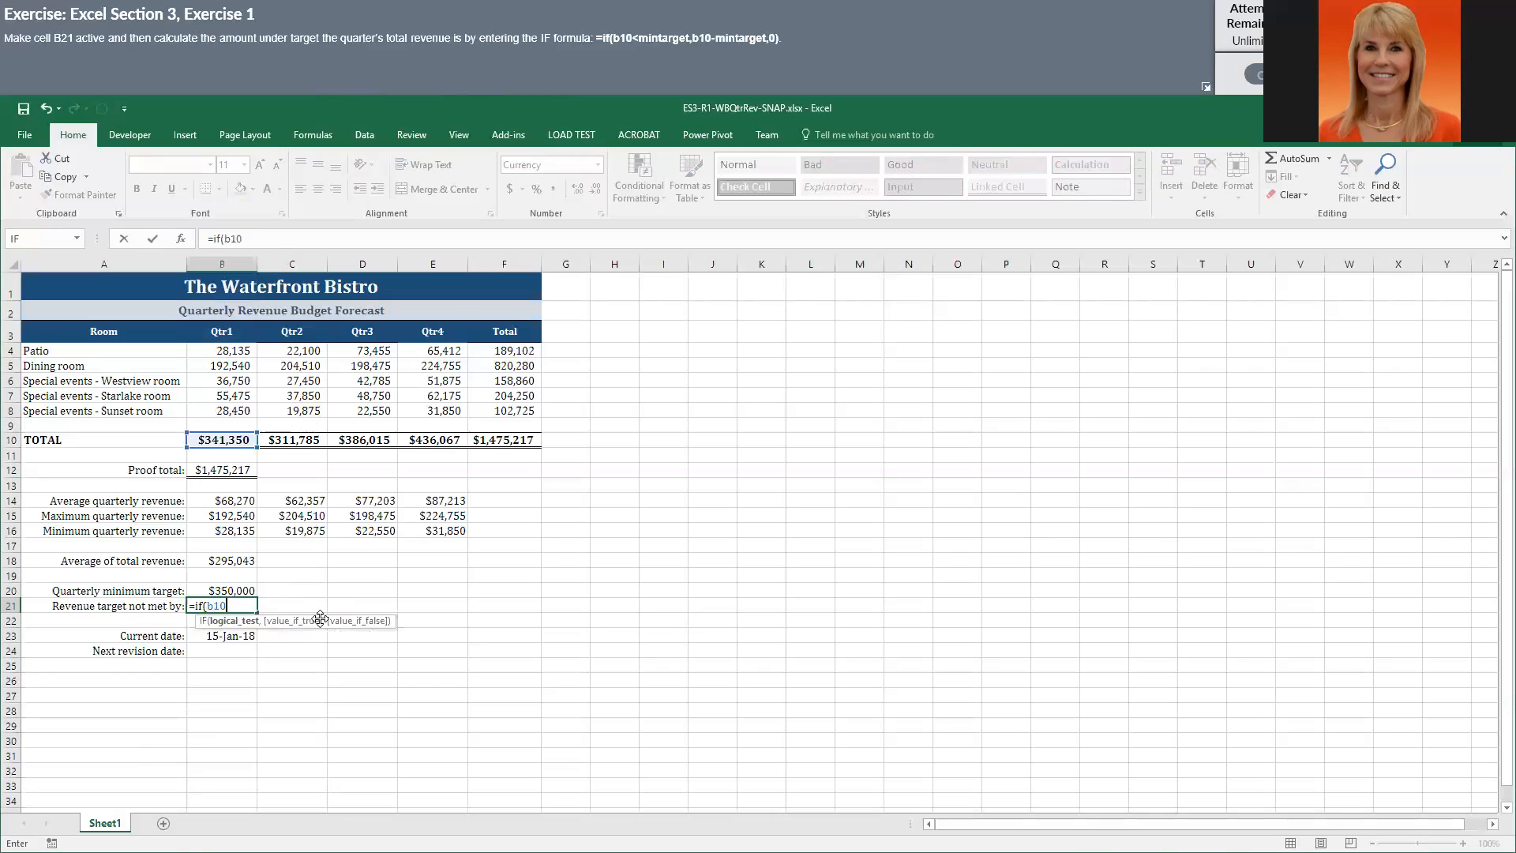
type("<m")
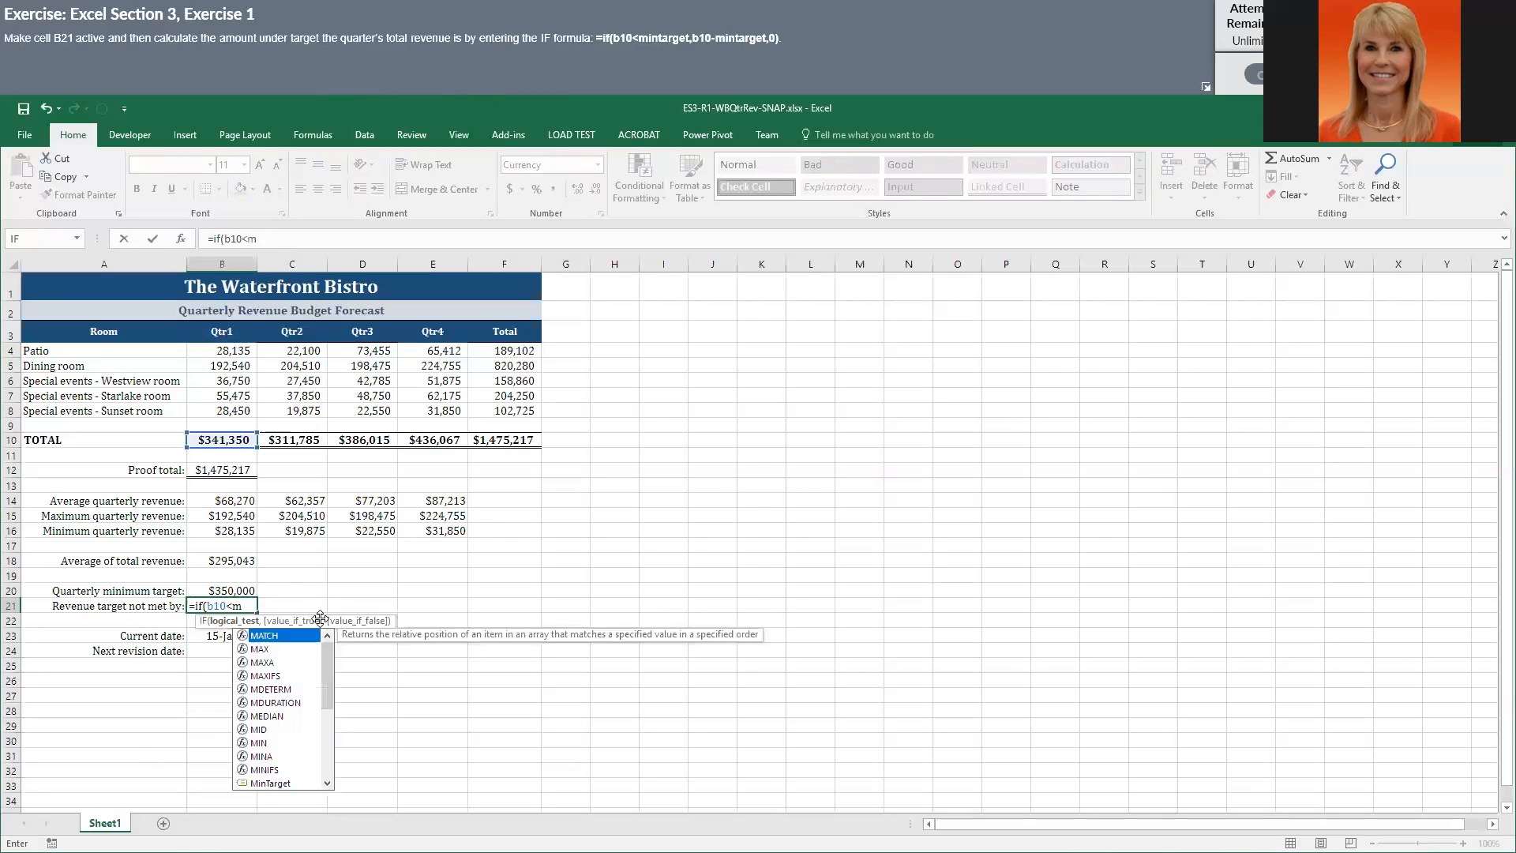
type("in")
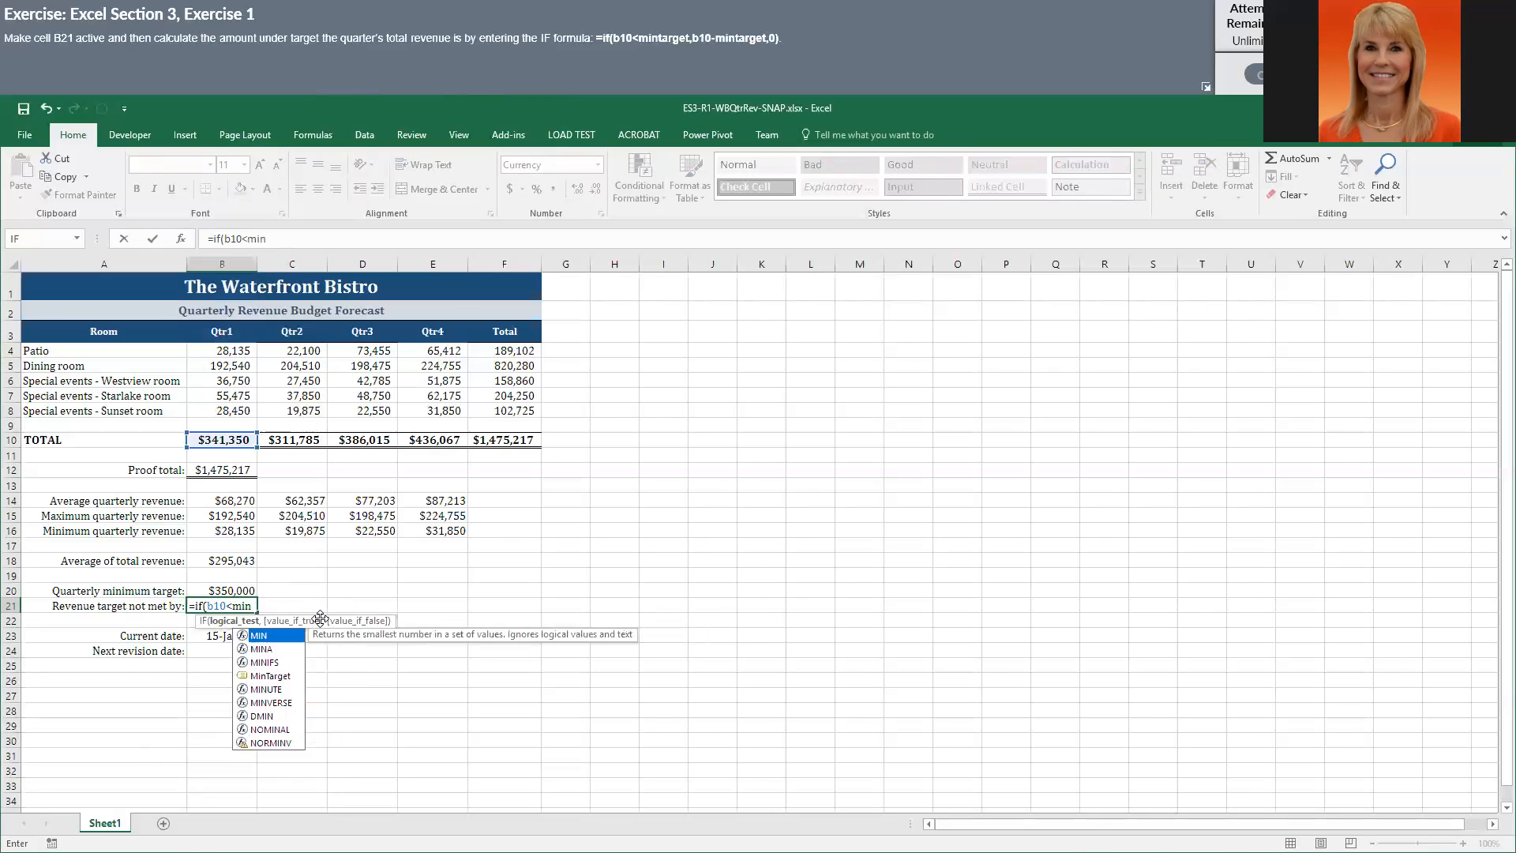
double_click(275, 675)
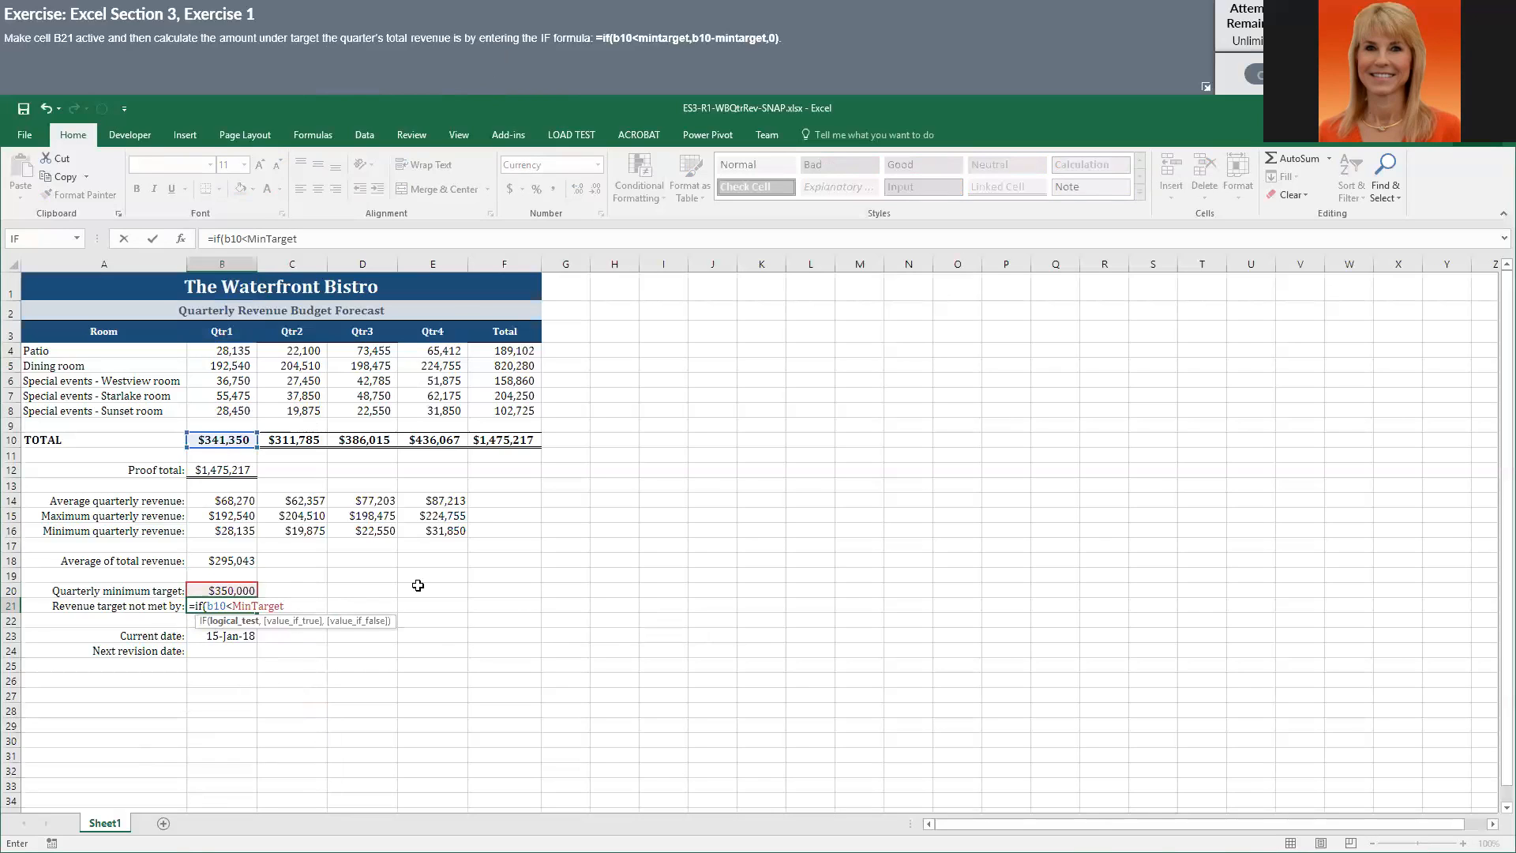
type(",")
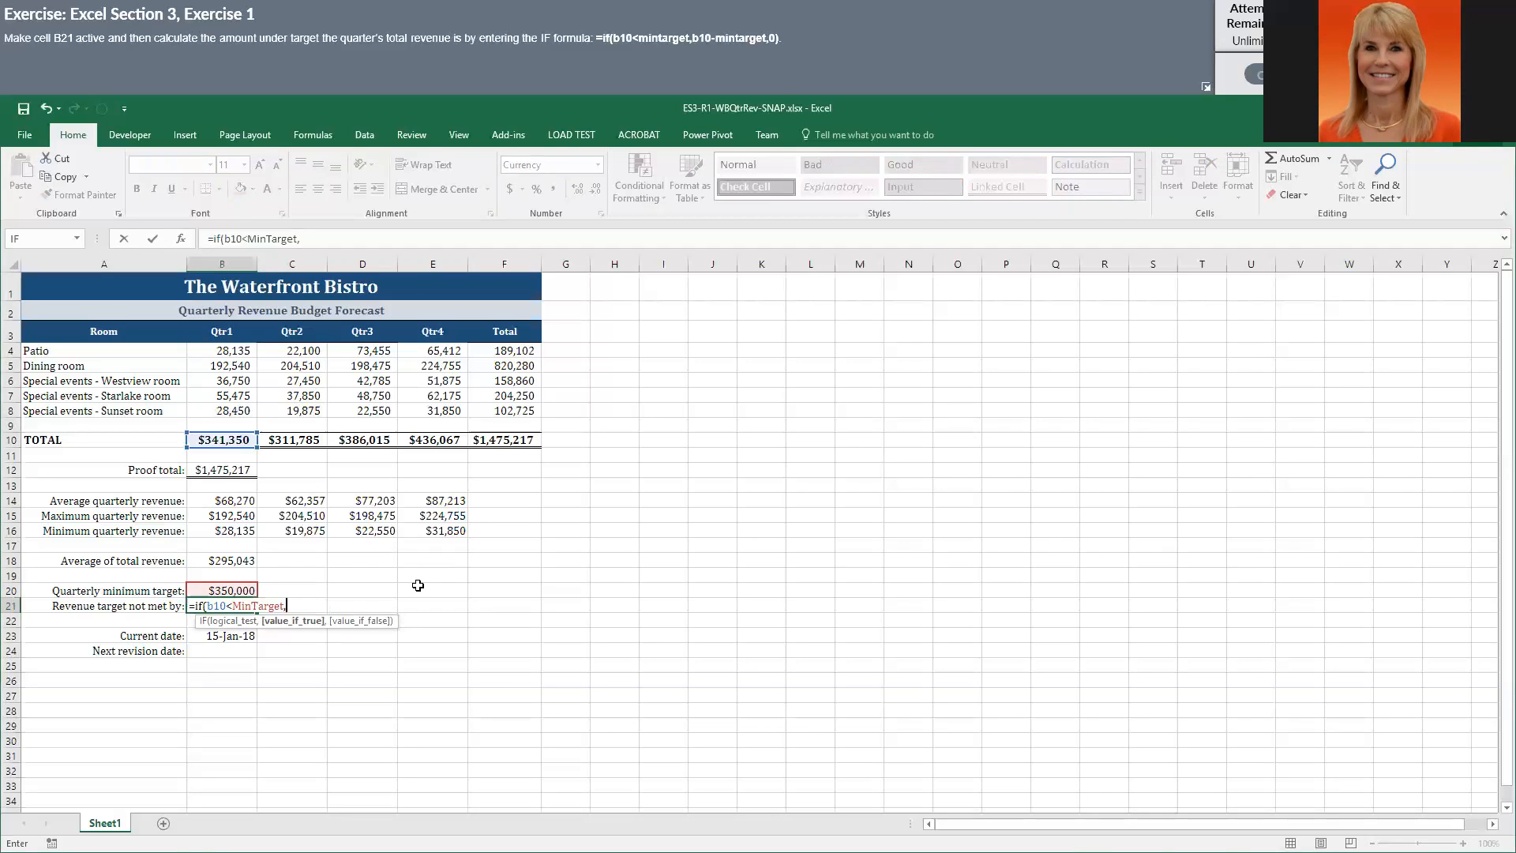
type("b10-Min")
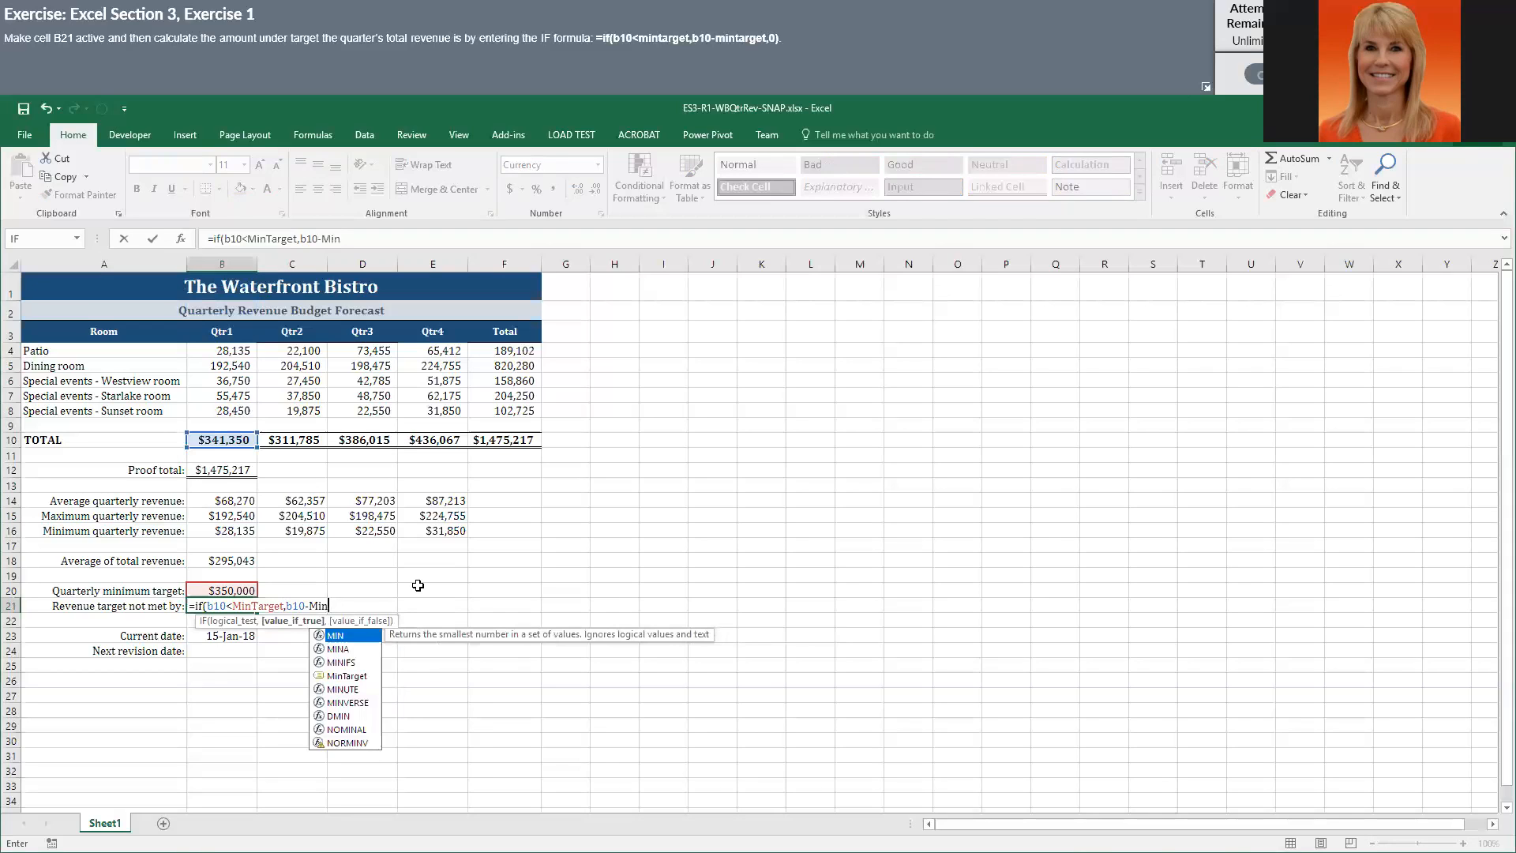
double_click(345, 676)
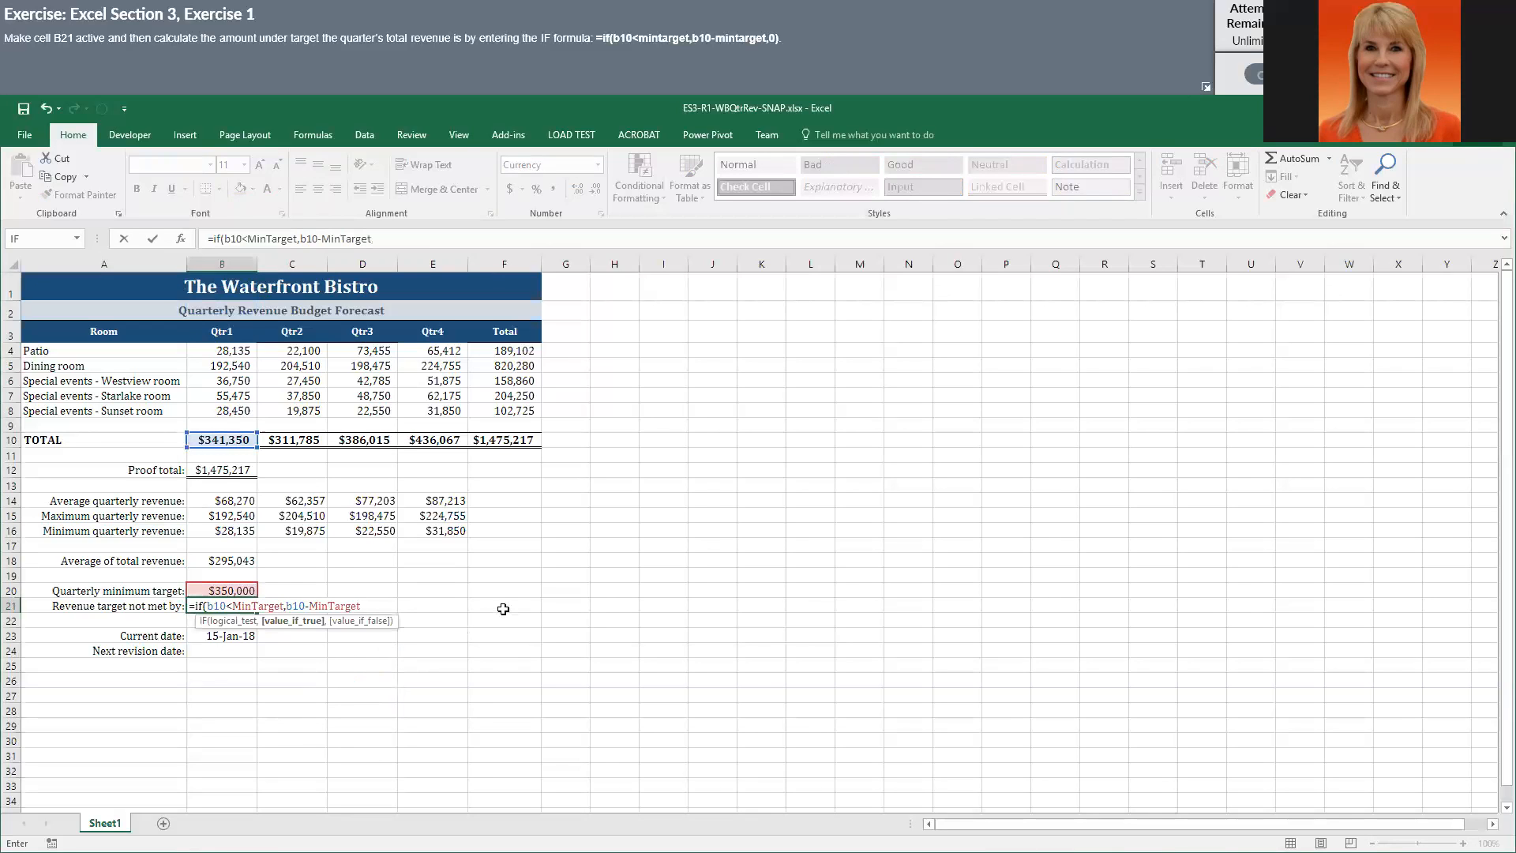
type(",0)")
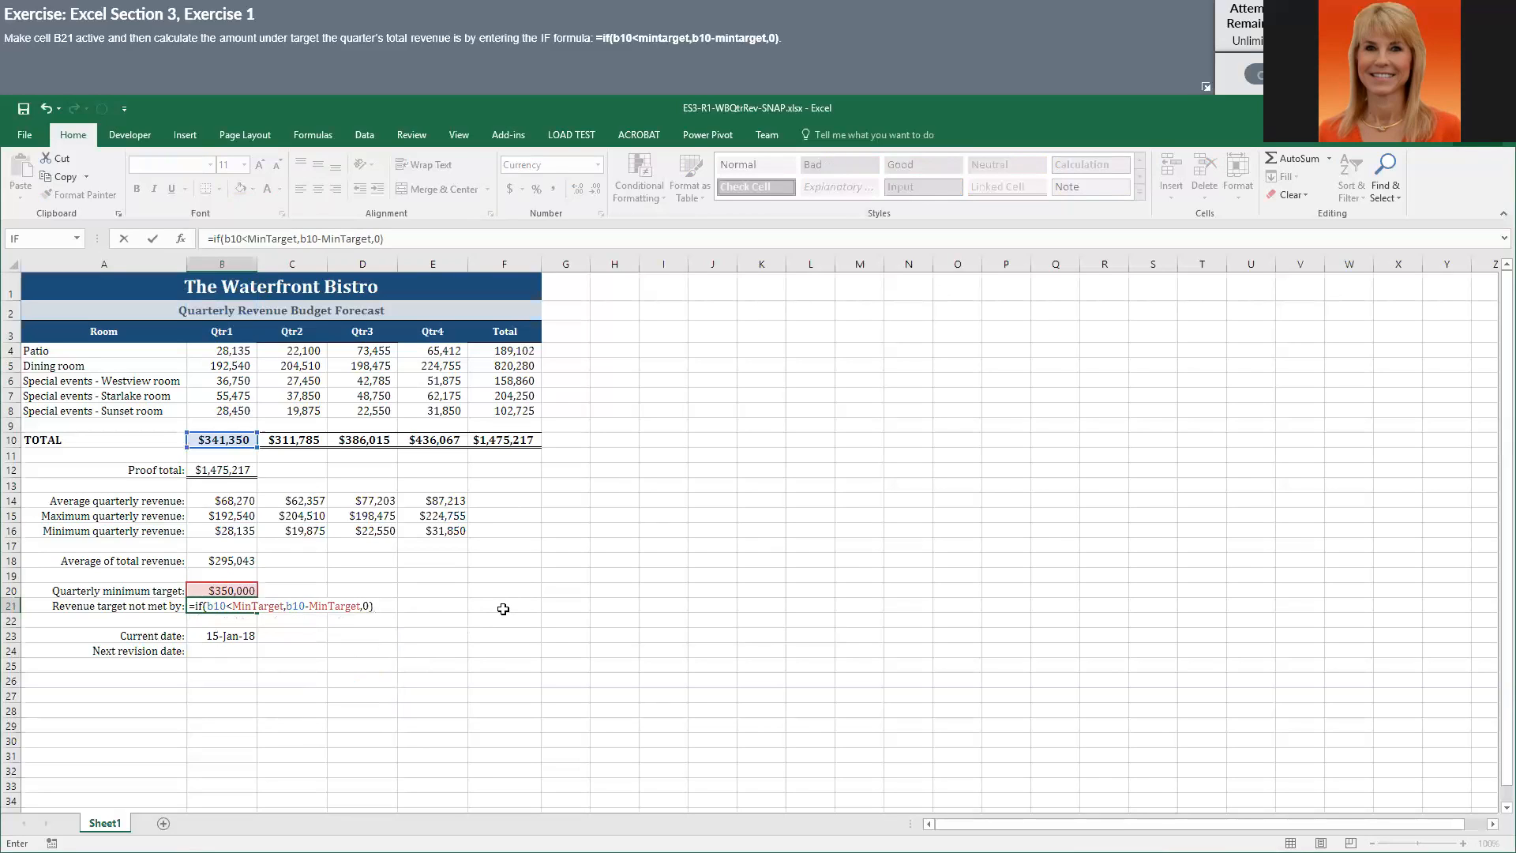
key("Return")
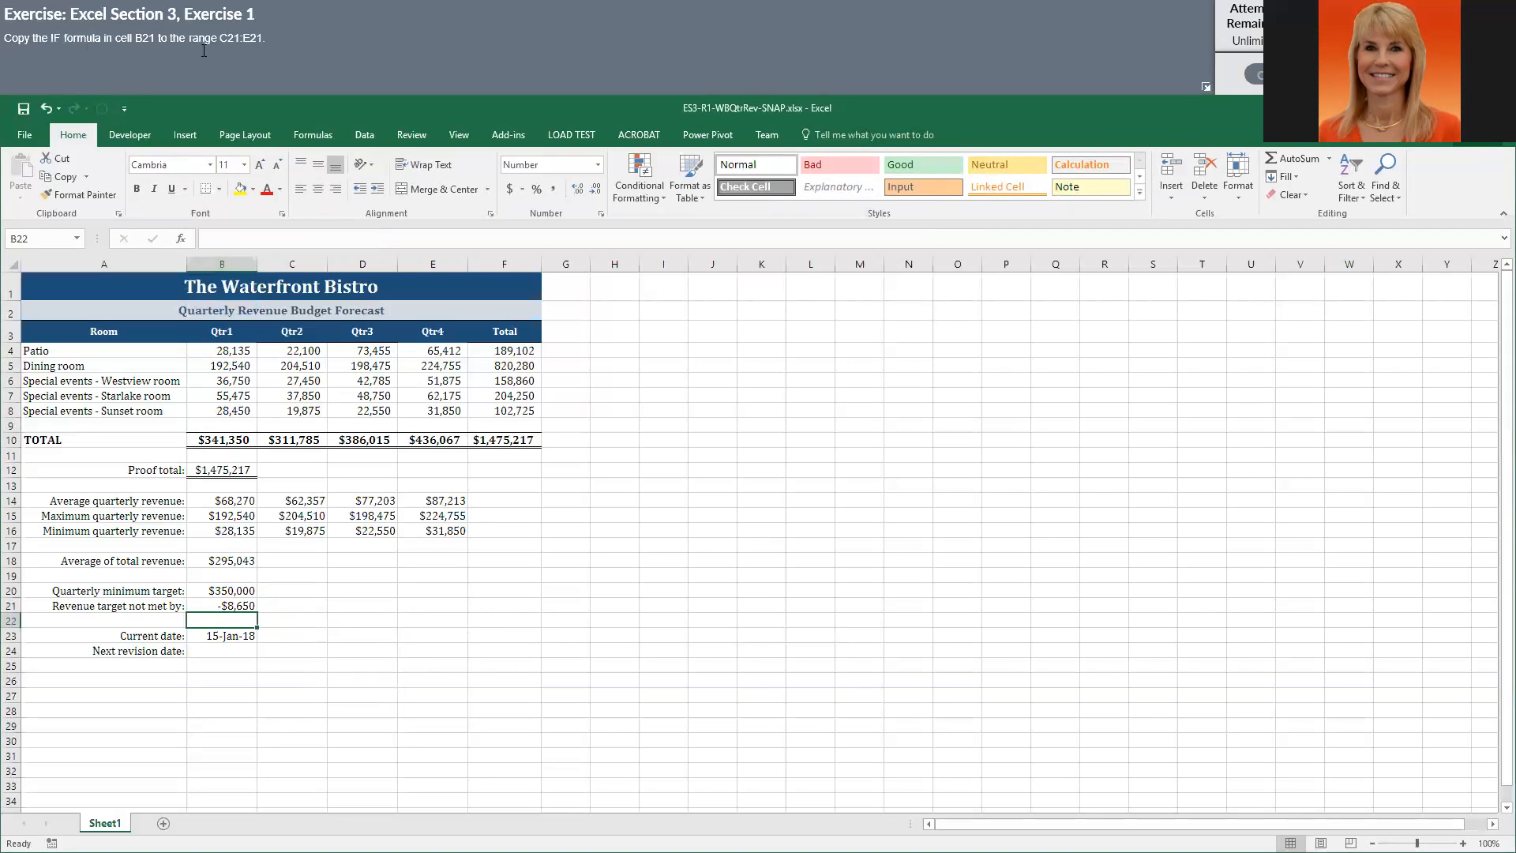
left_click(238, 604)
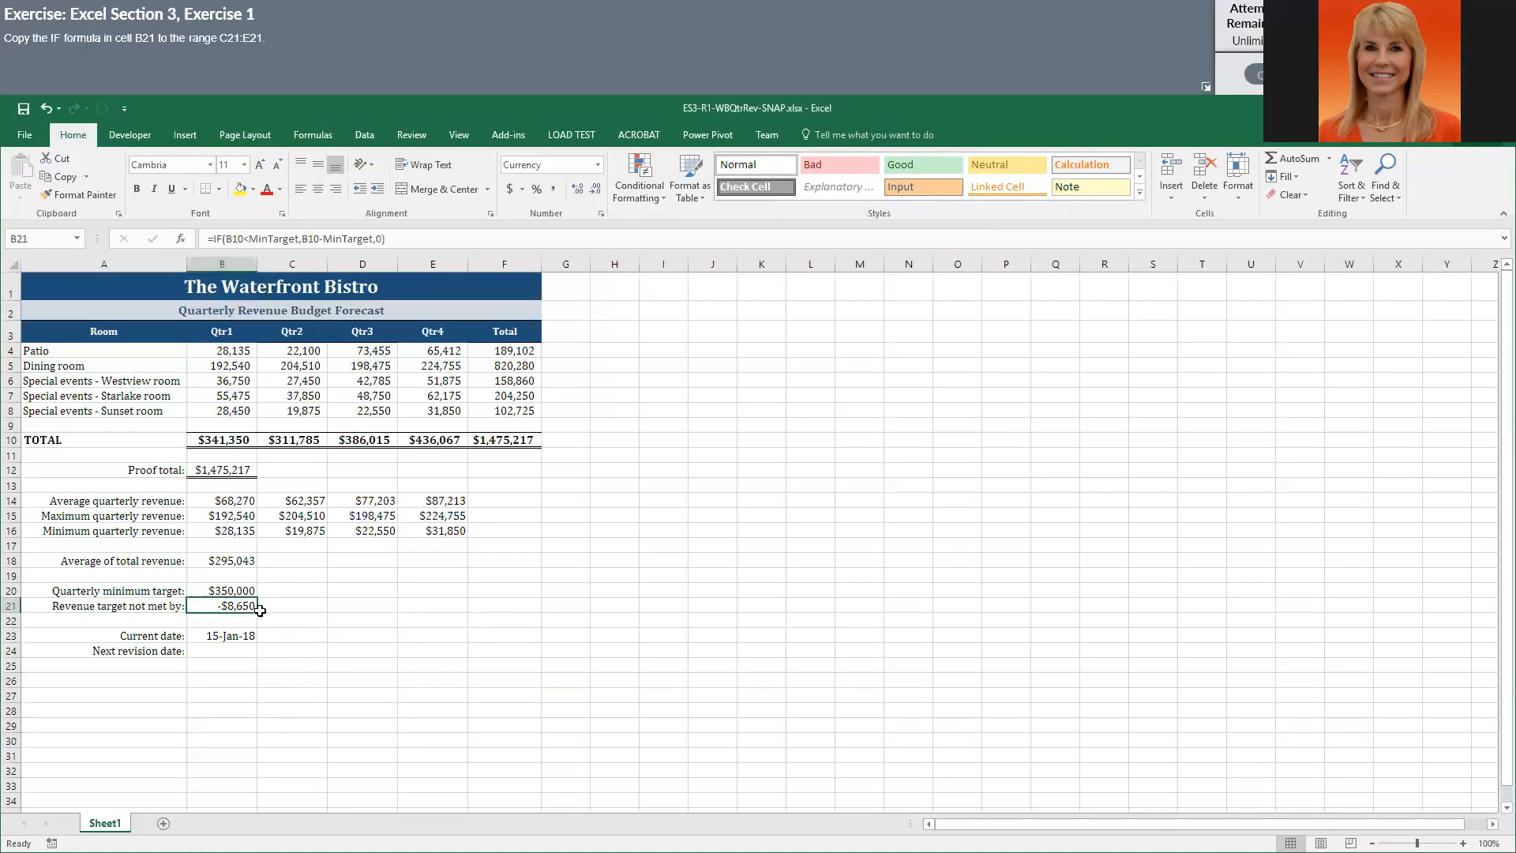
left_click_drag(258, 611, 466, 609)
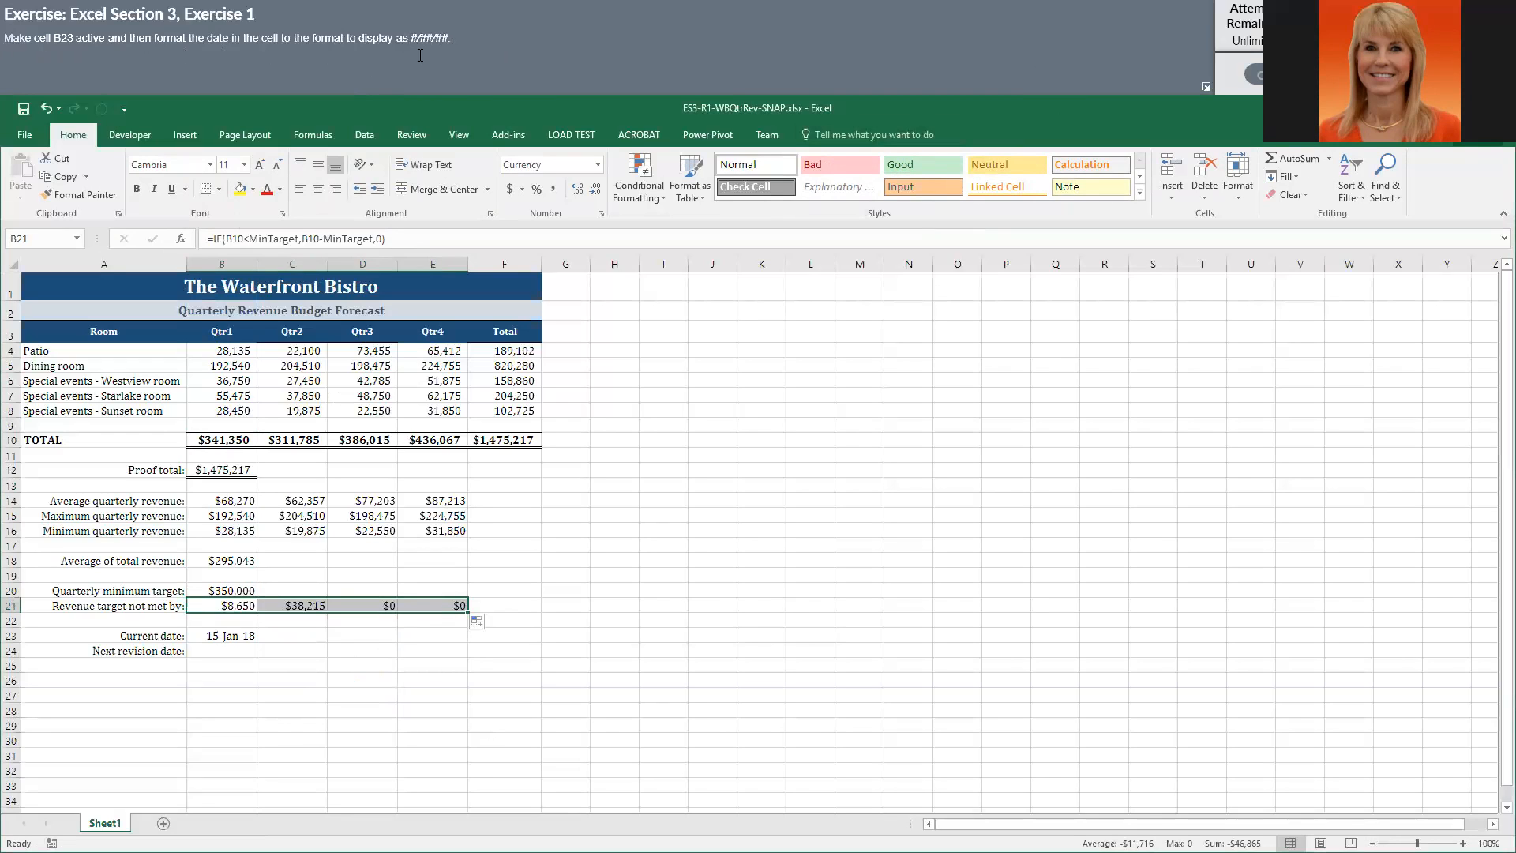
Step: Format the current date in cell B23 with the 3/14/12 date type
left_click(224, 649)
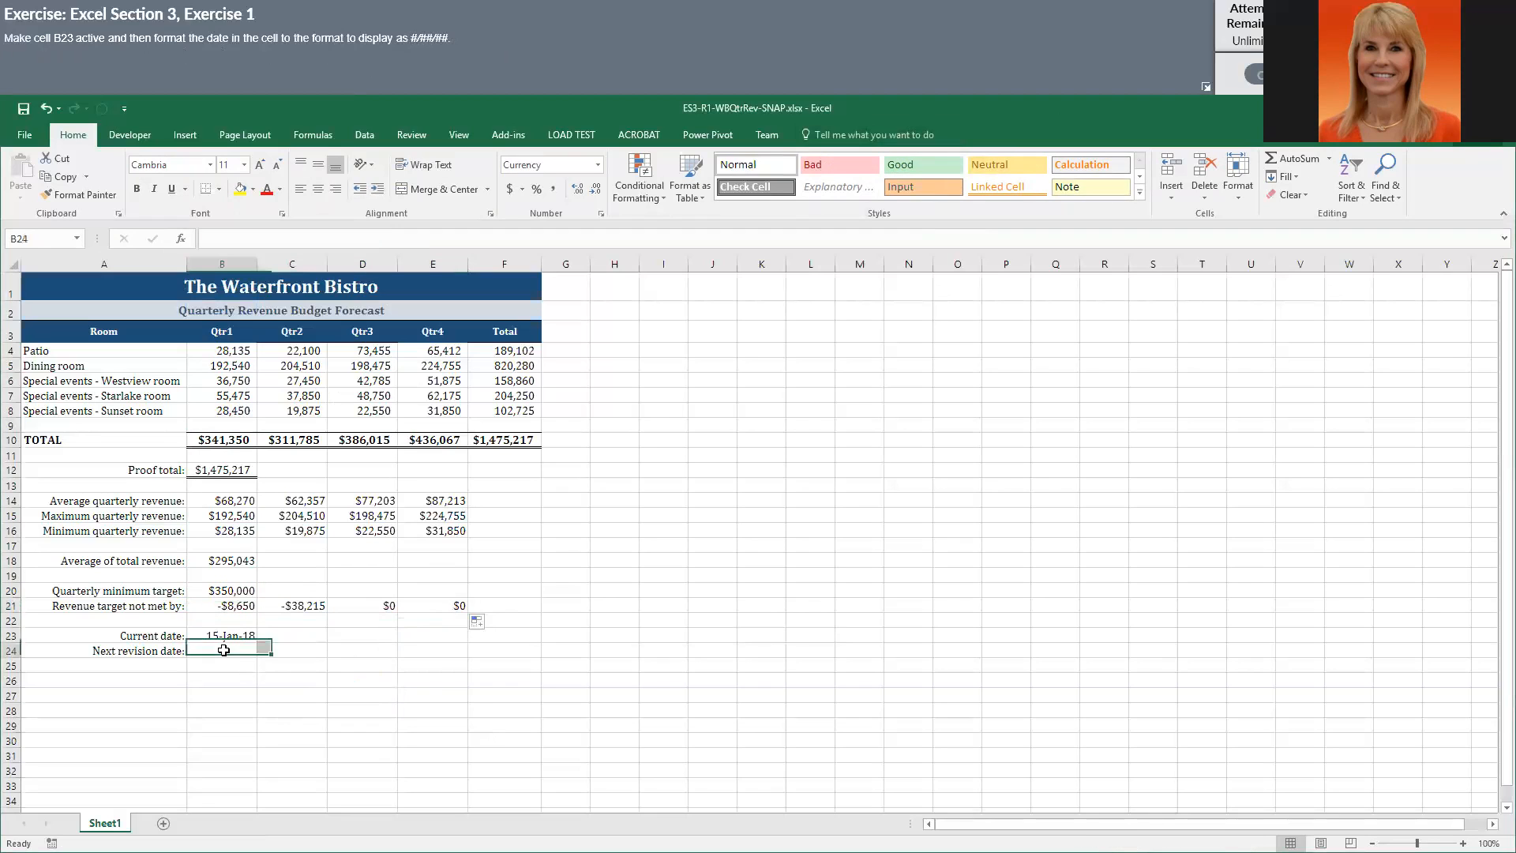
left_click(227, 629)
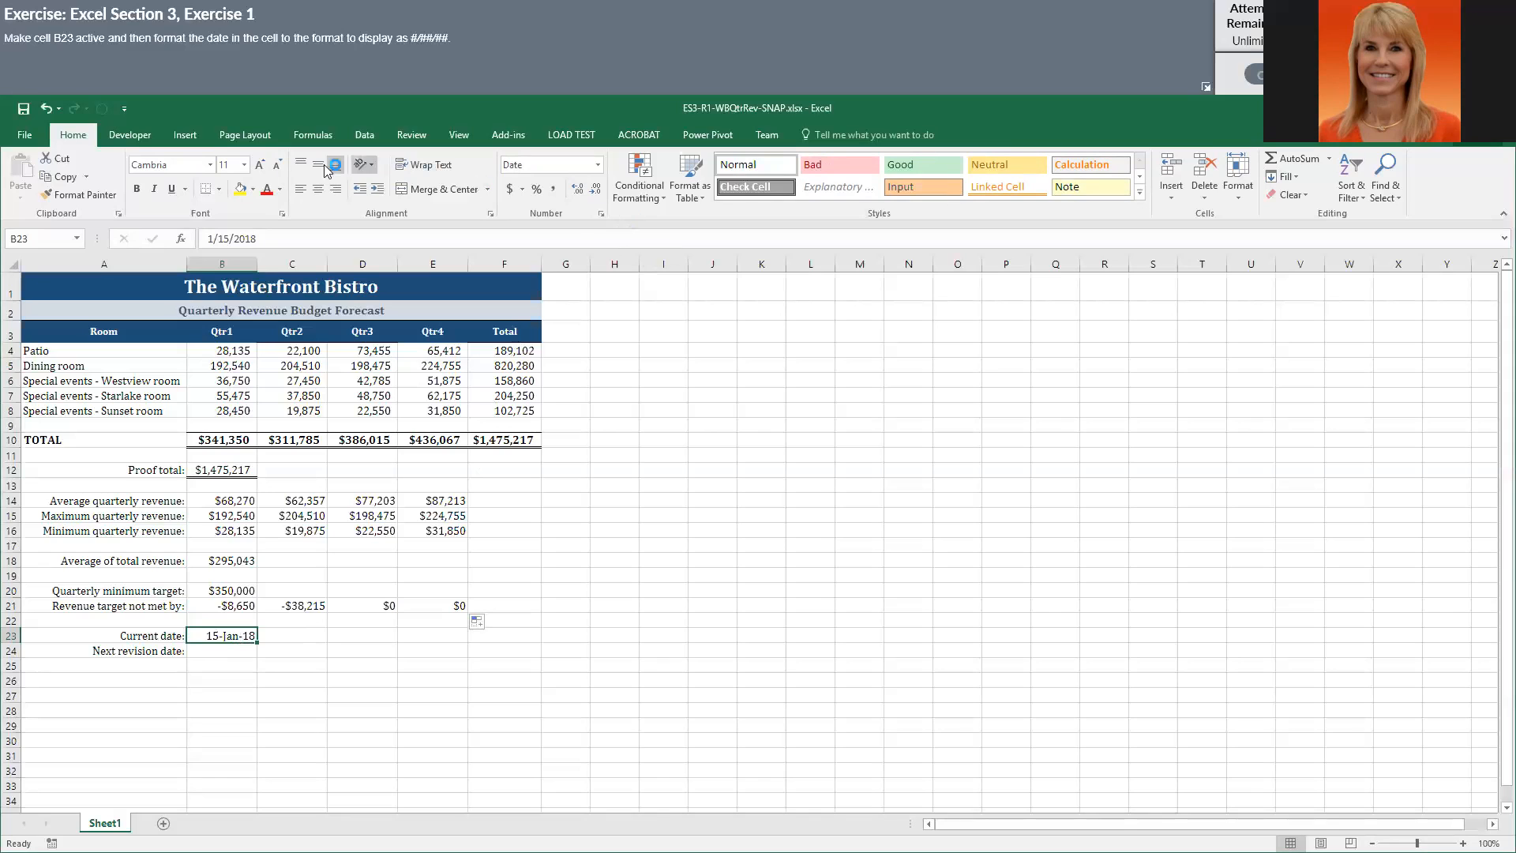
left_click(598, 164)
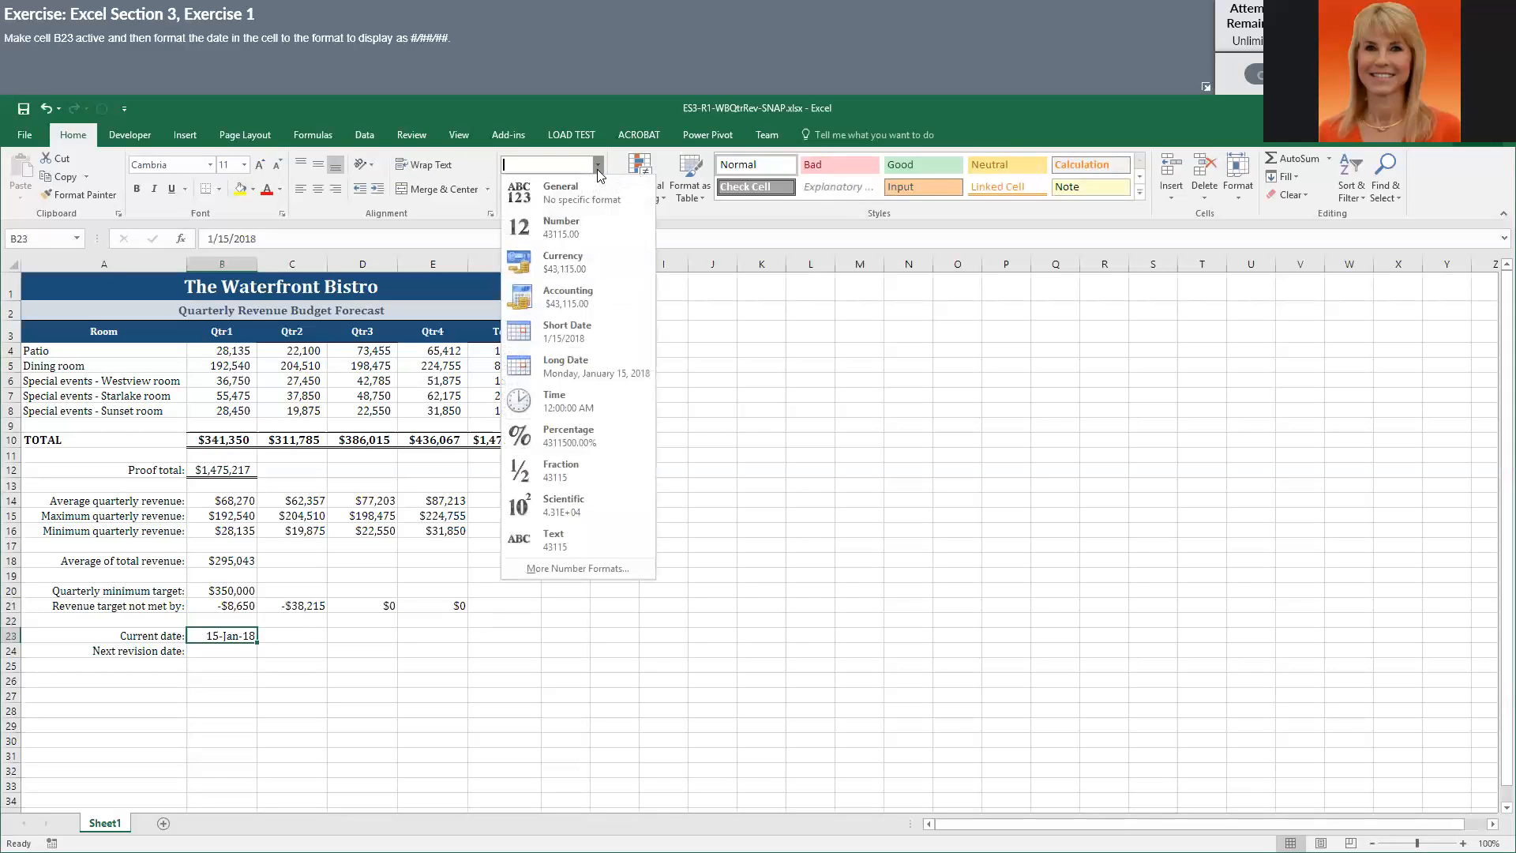
left_click(559, 568)
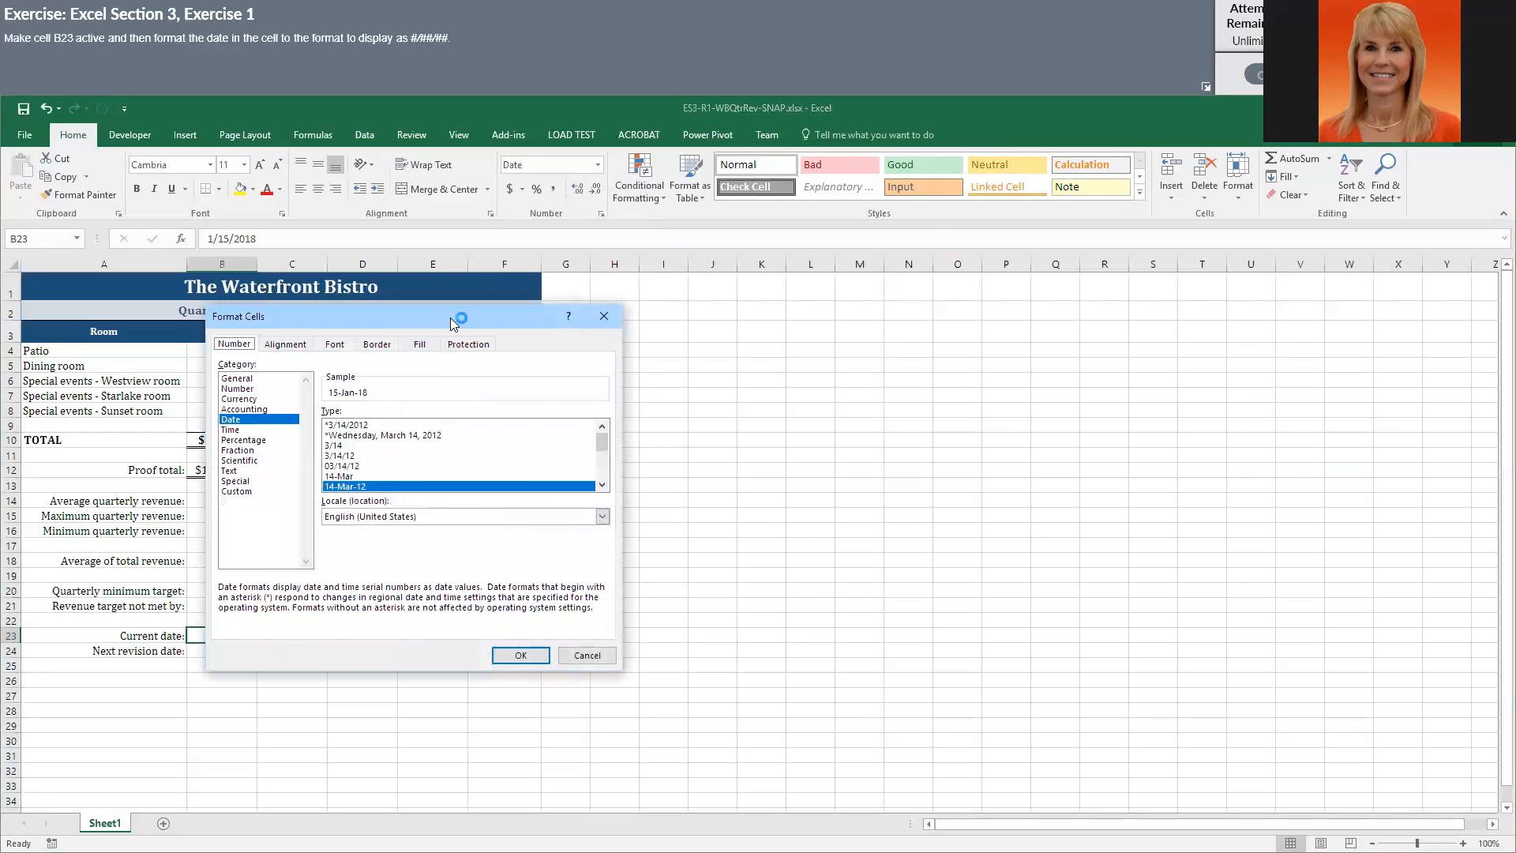
left_click_drag(450, 317, 760, 245)
left_click(649, 383)
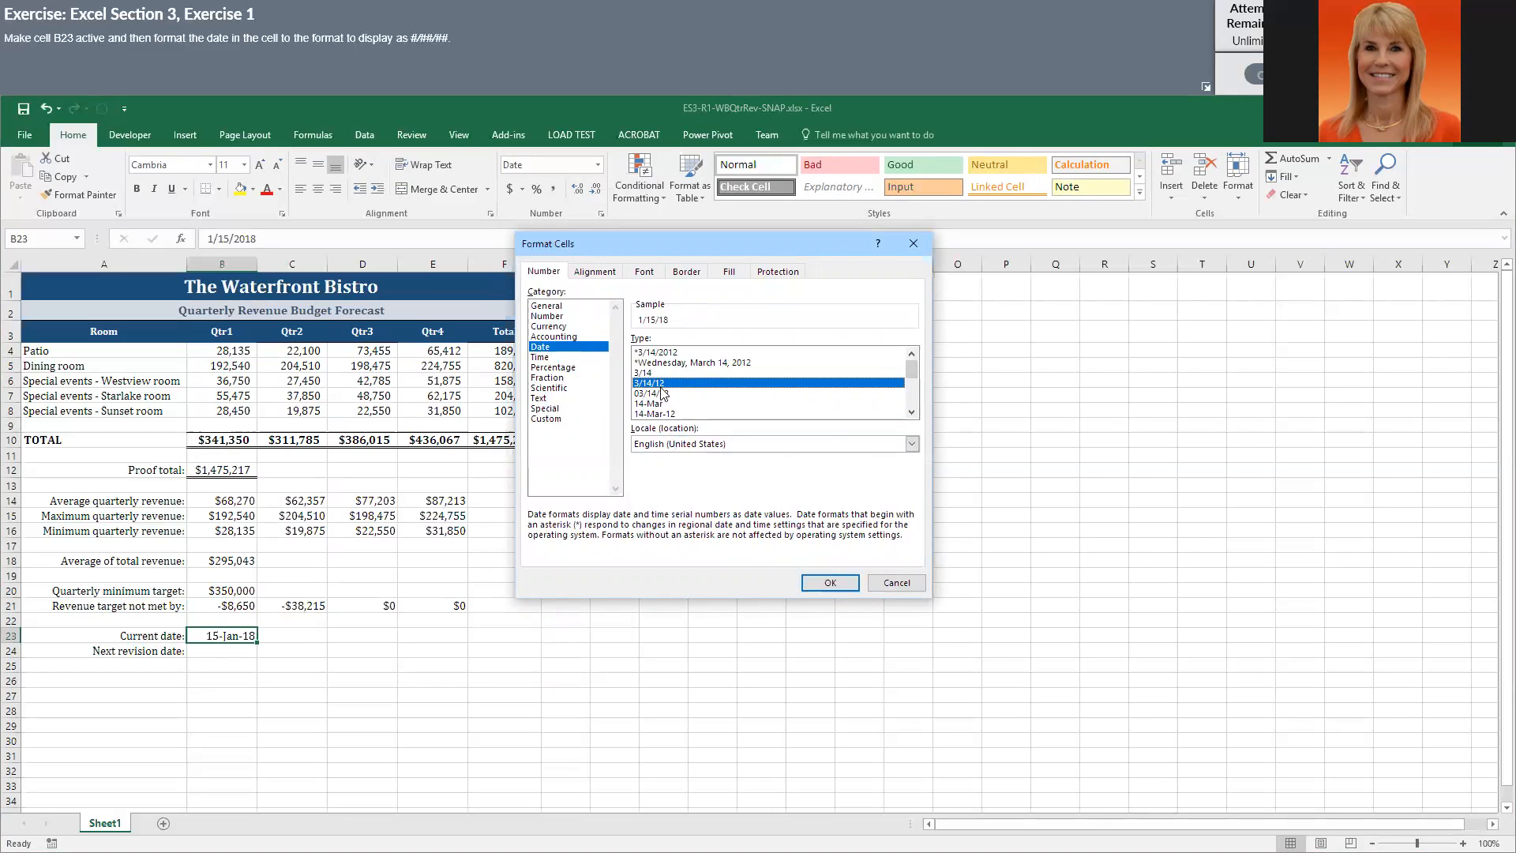
left_click(837, 582)
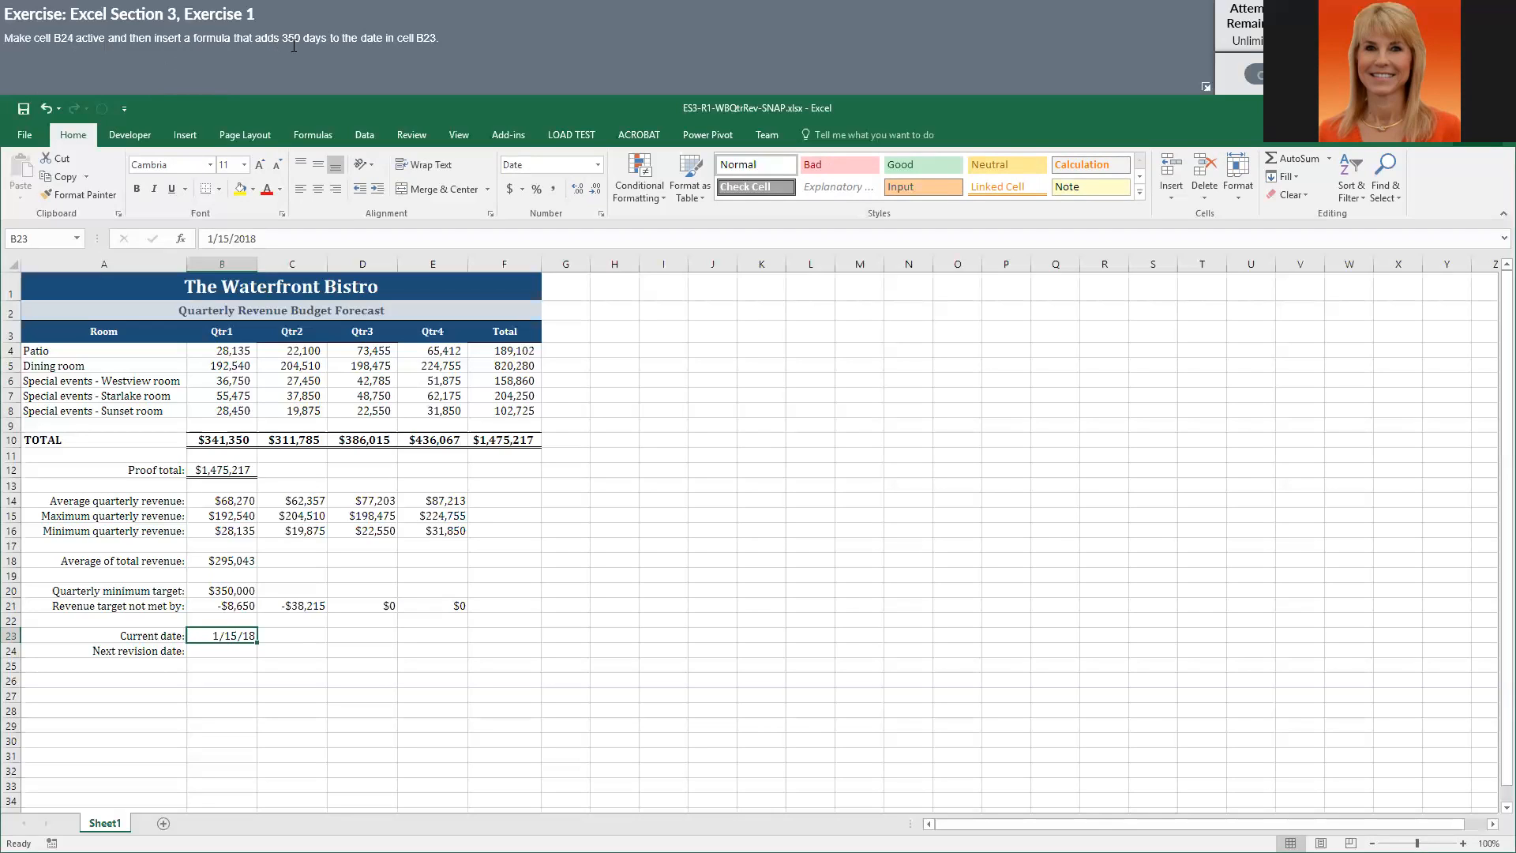
Step: Enter the formula =B23+350 in cell B24 for the next revision date
left_click(231, 652)
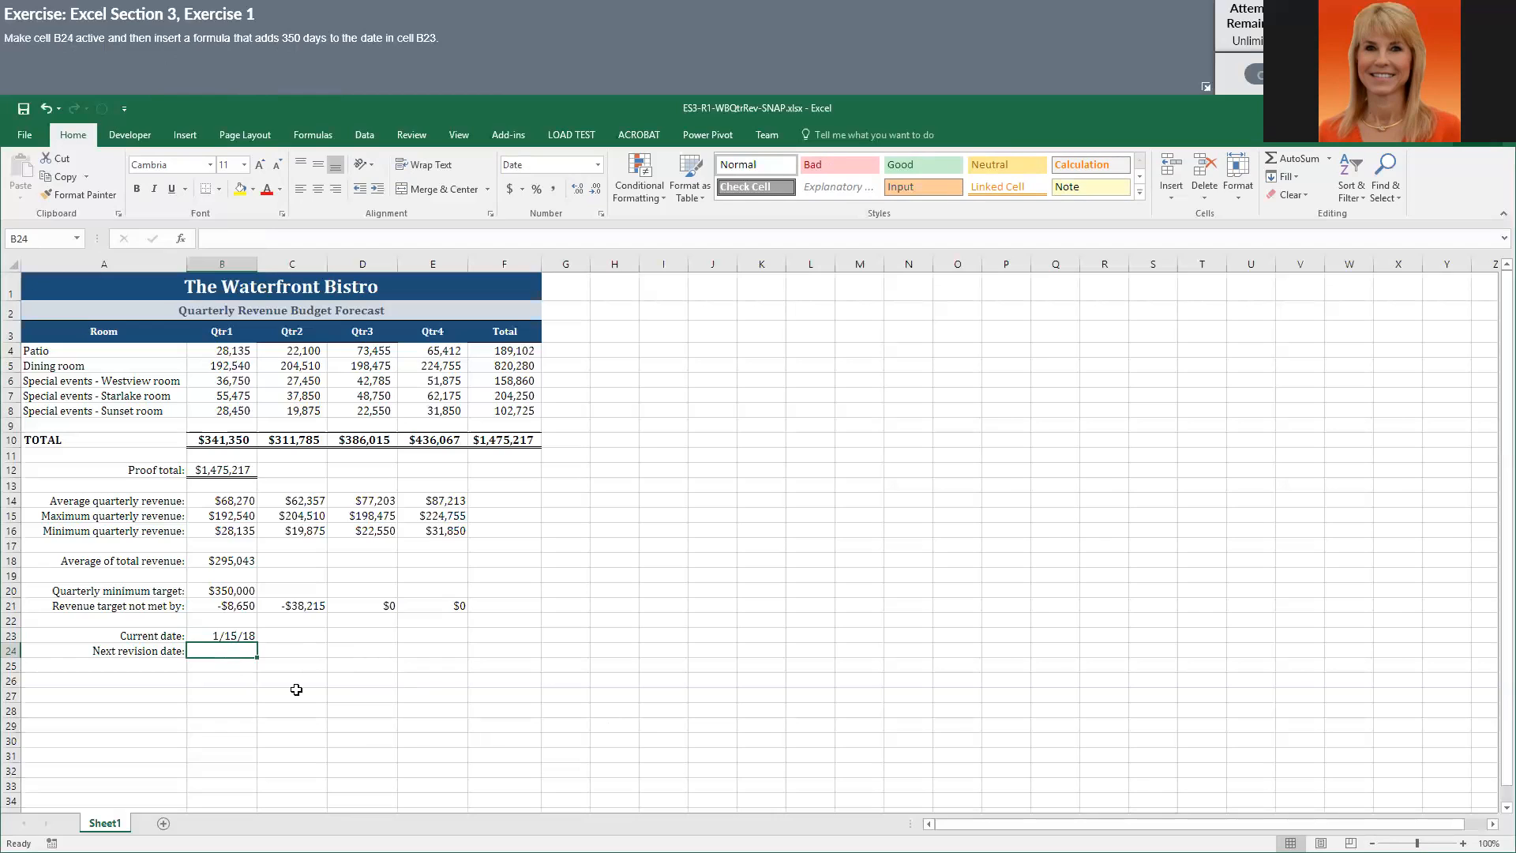
type("=")
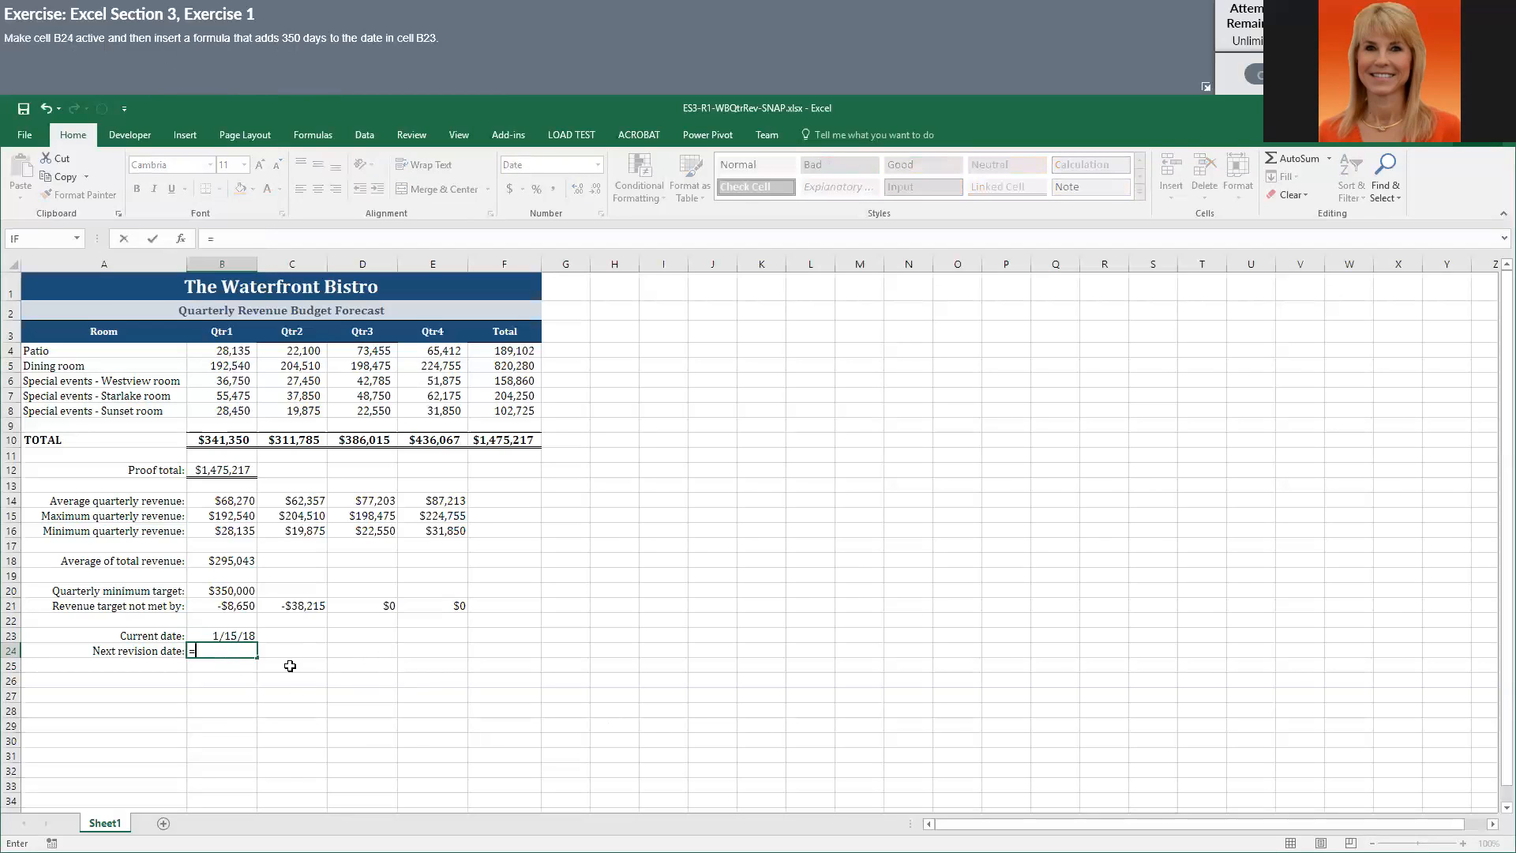
left_click(246, 637)
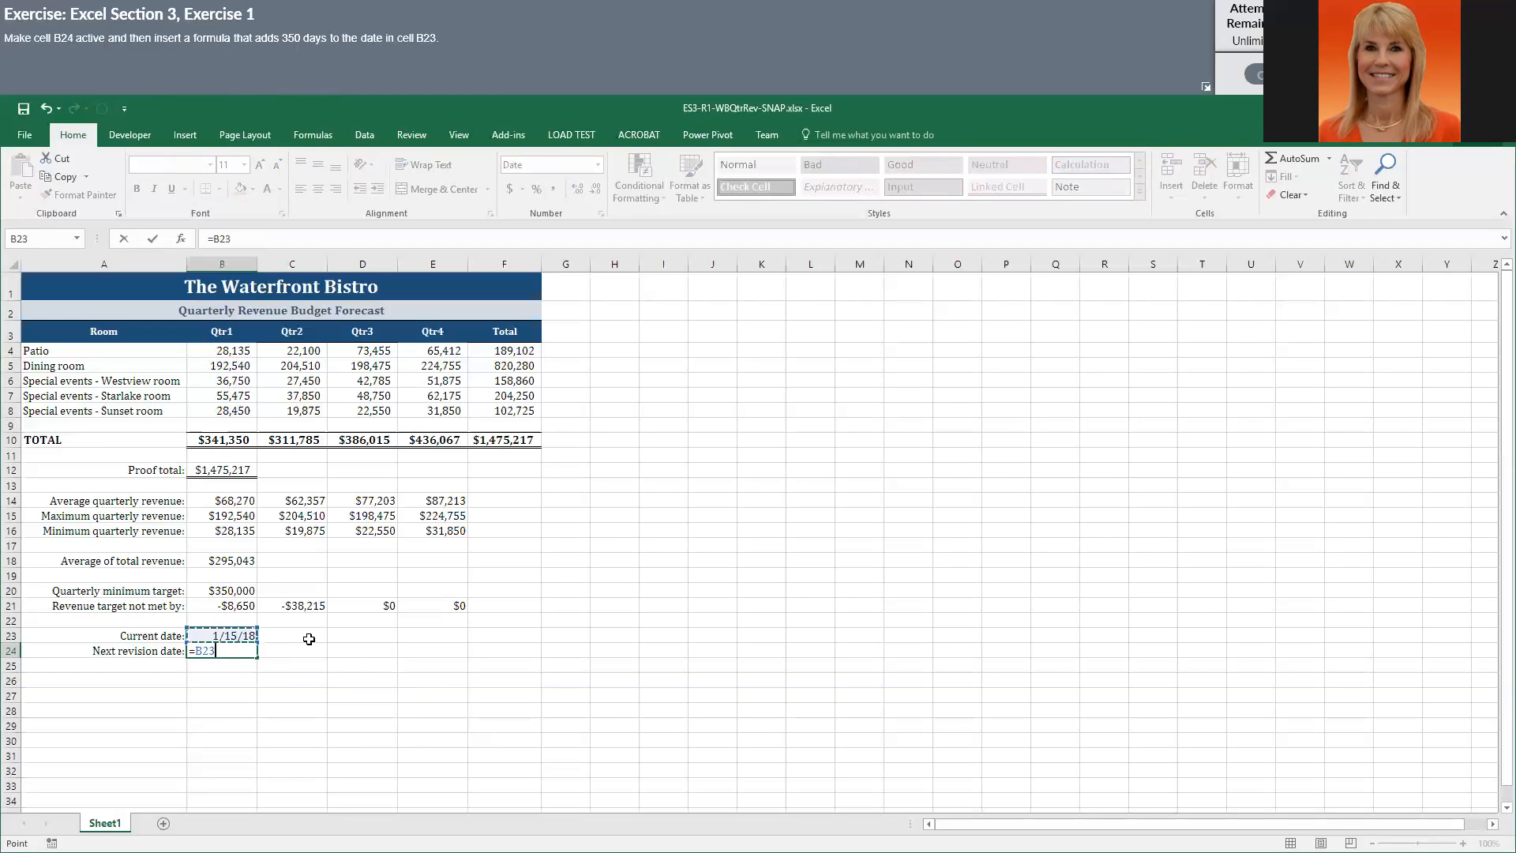
type("+350")
key("Return")
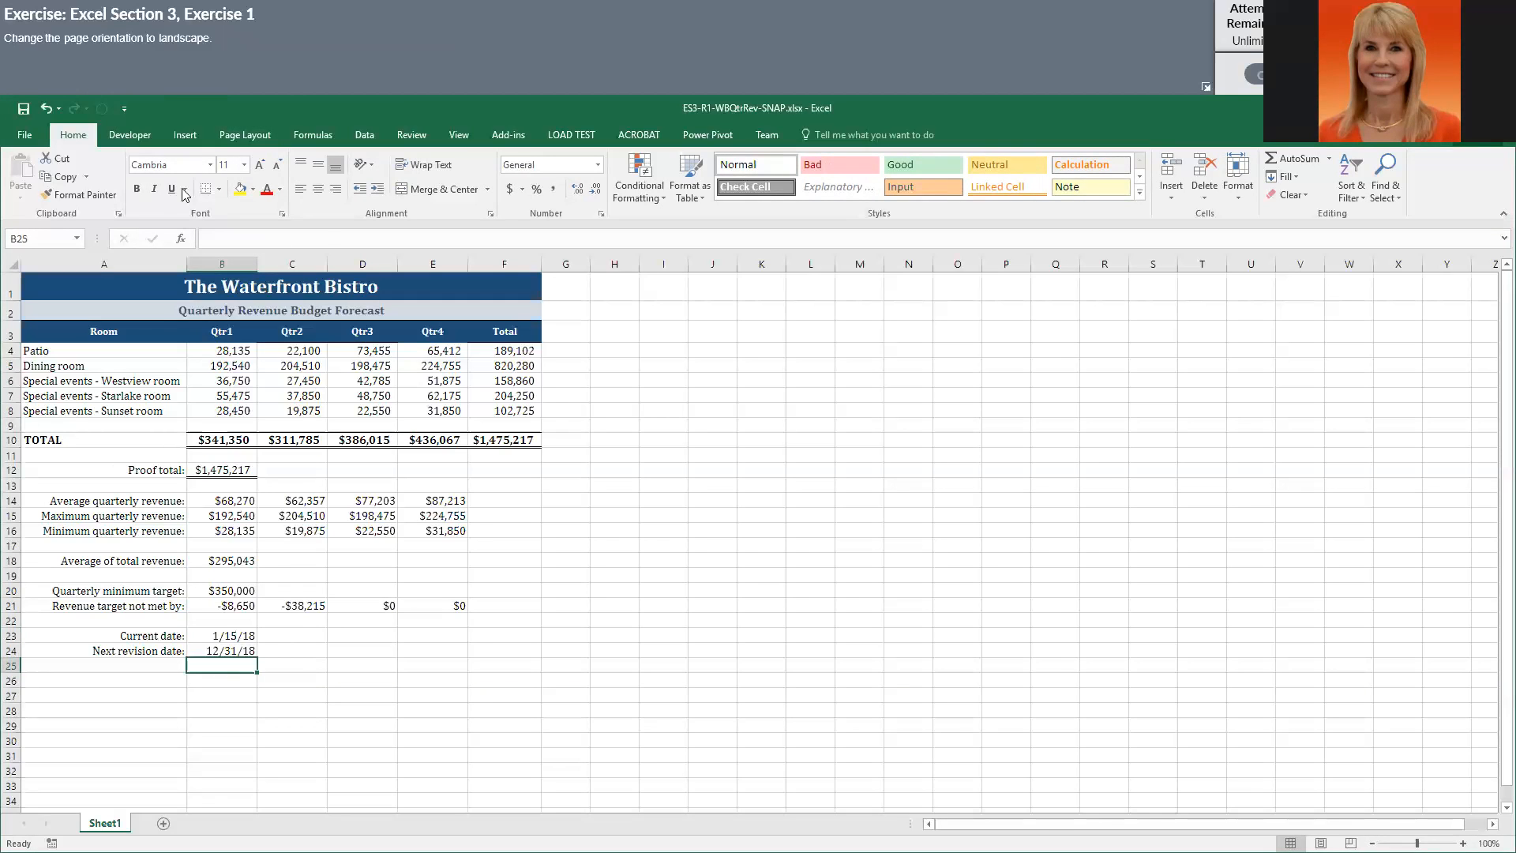
Step: Change the worksheet's page orientation to landscape
left_click(265, 149)
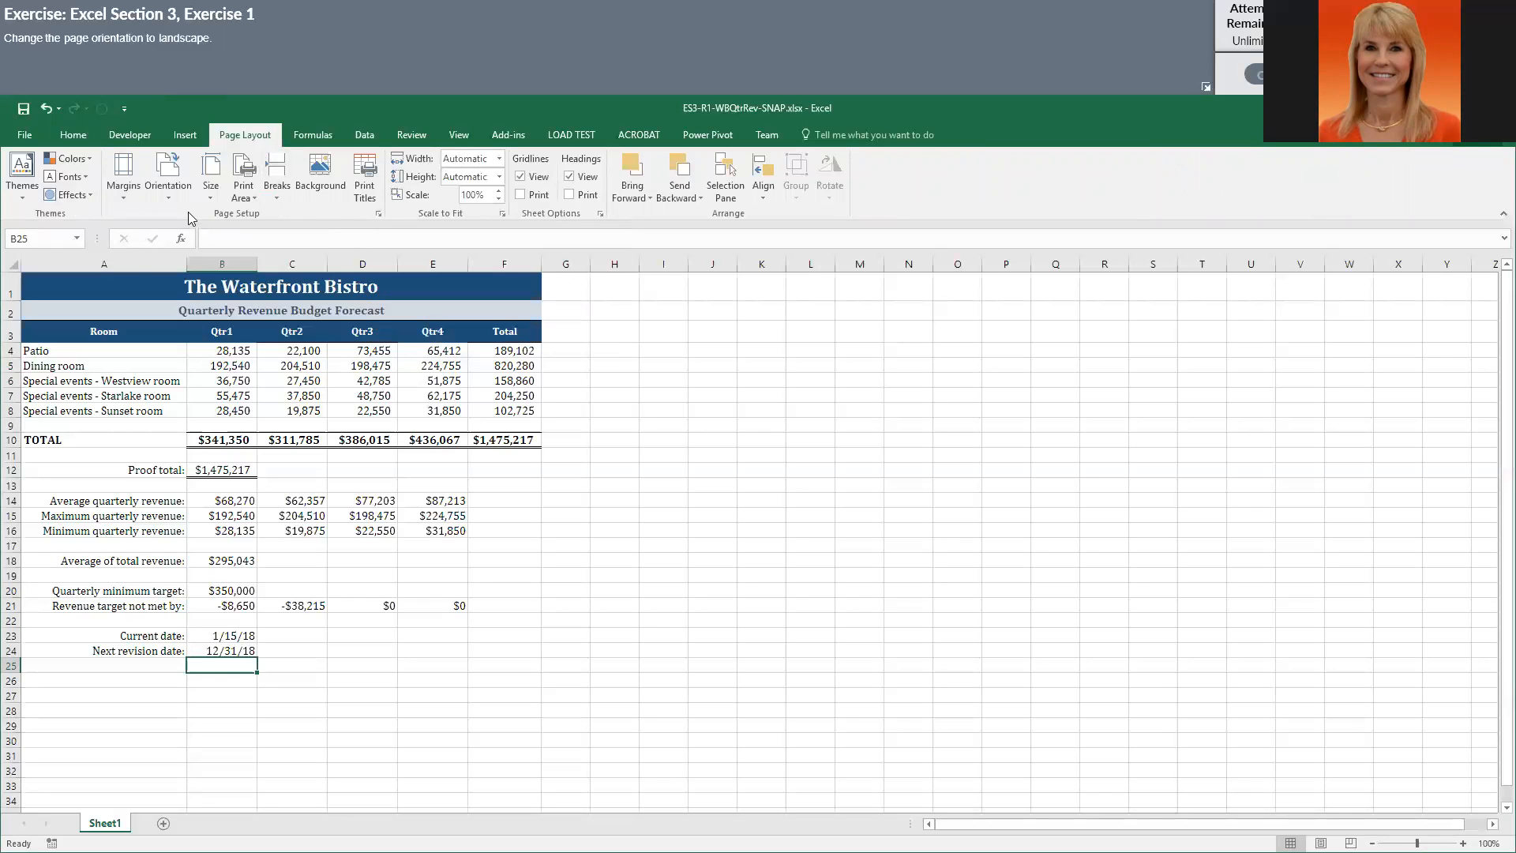
left_click(168, 178)
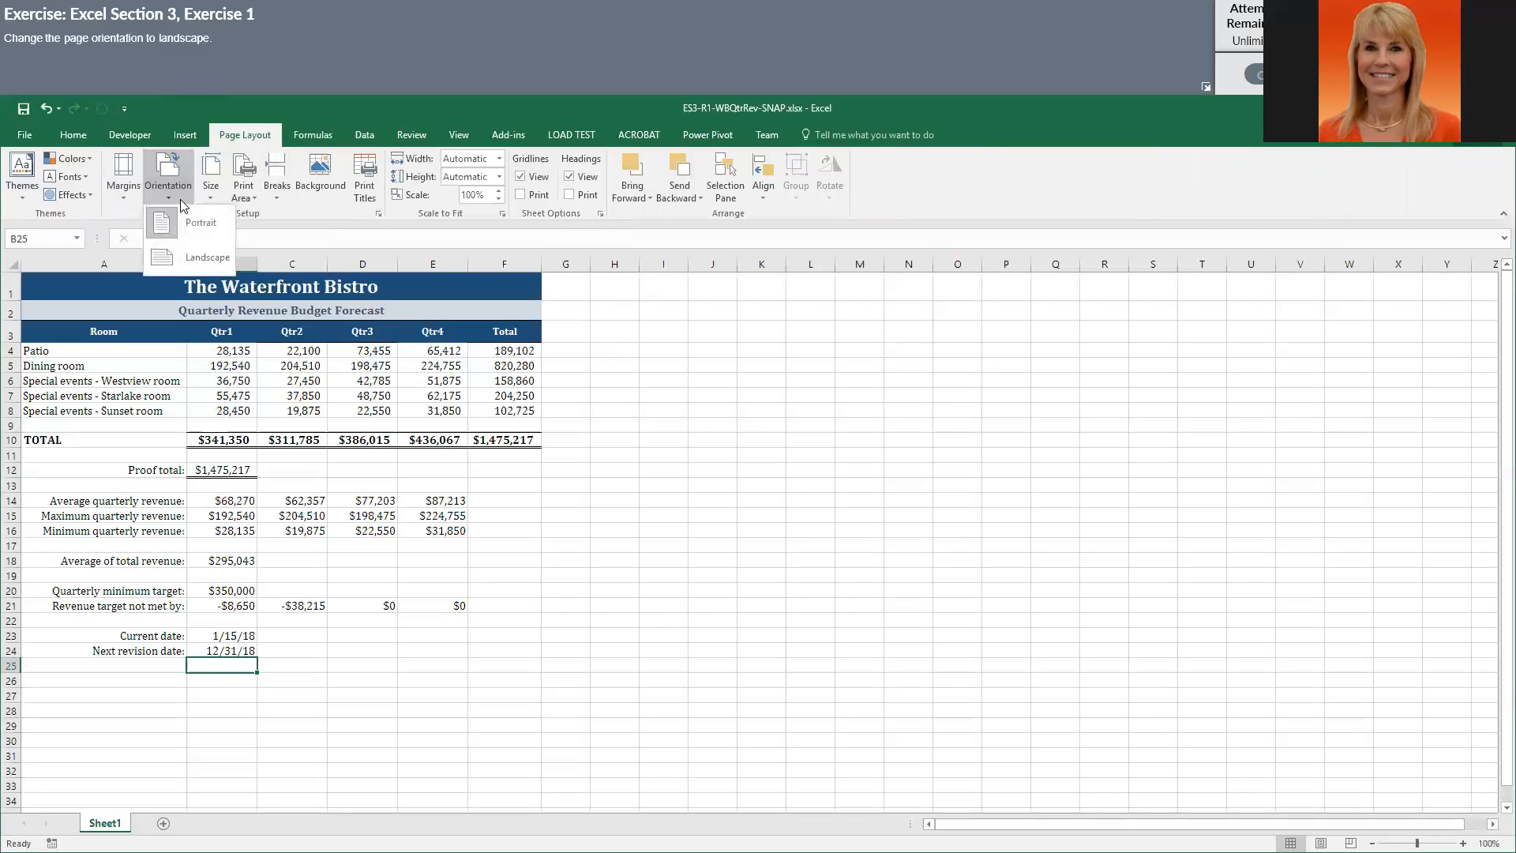
left_click(175, 264)
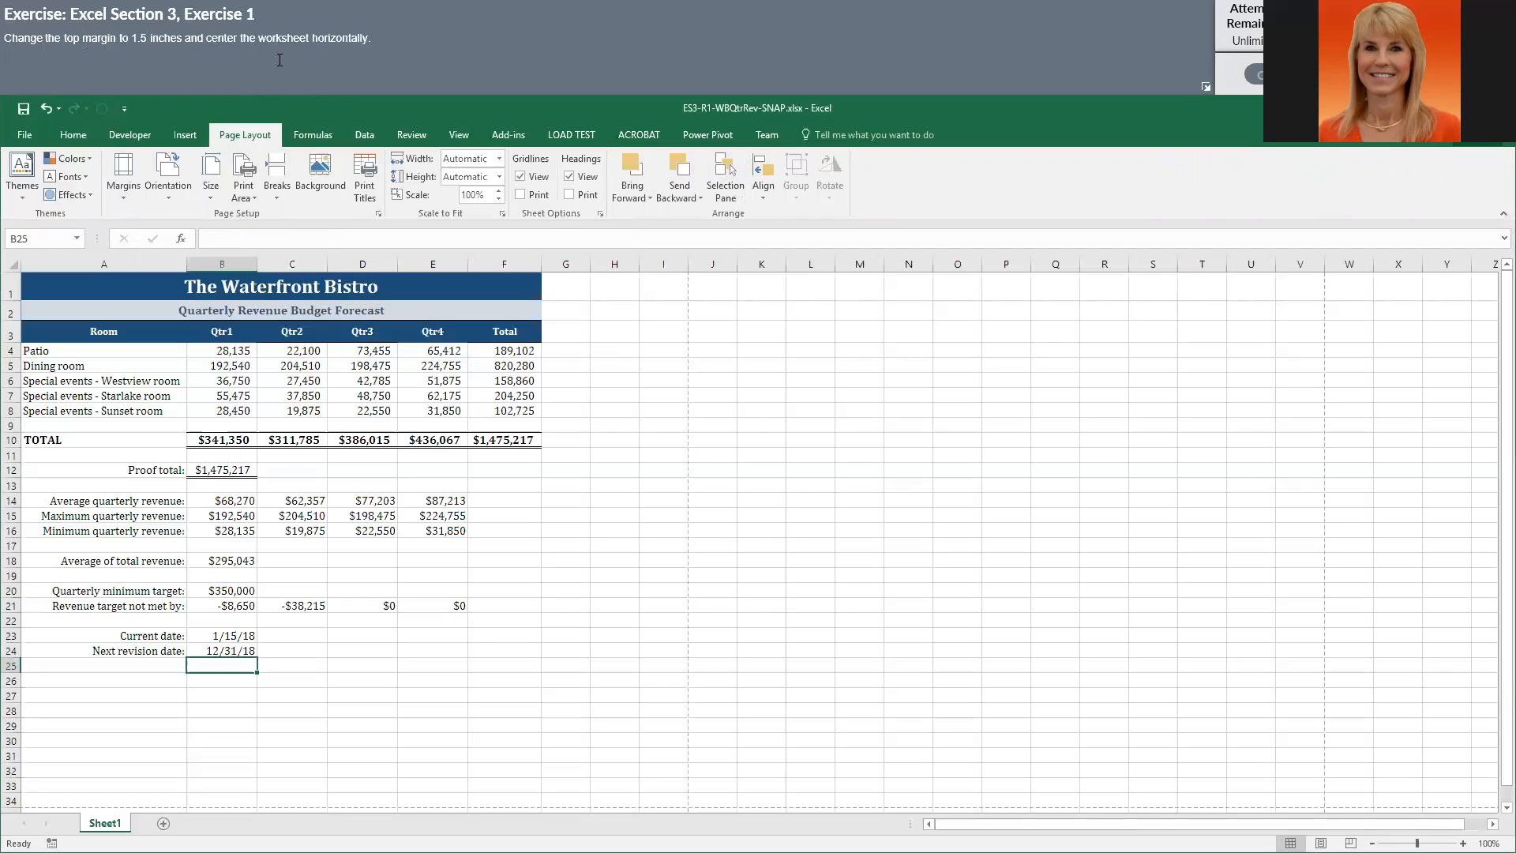
Step: Set the worksheet's top margin to 1.5 inches and center it horizontally on the page
left_click(134, 209)
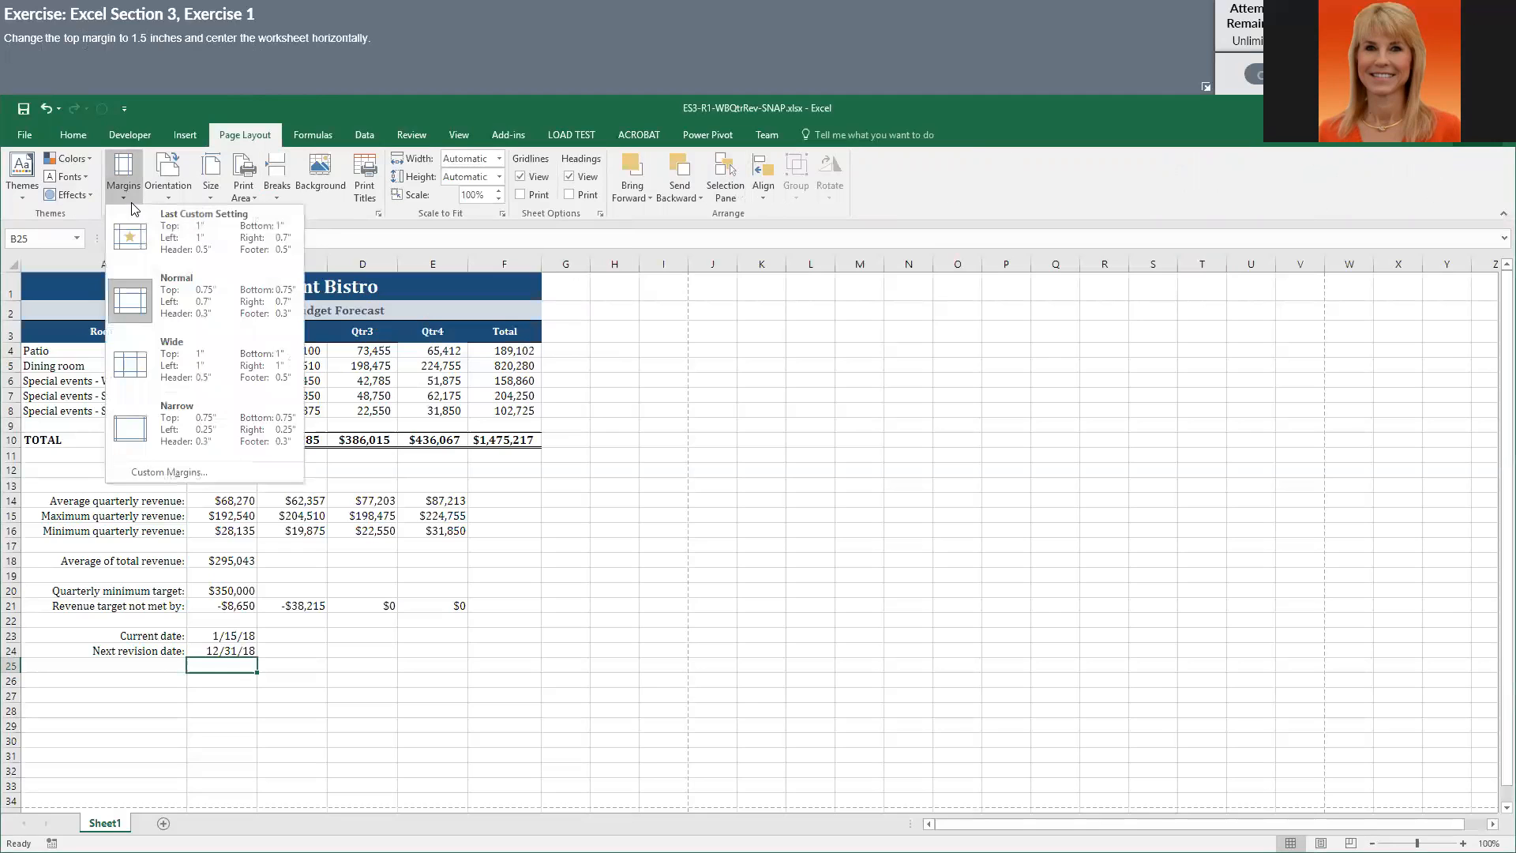
left_click(168, 472)
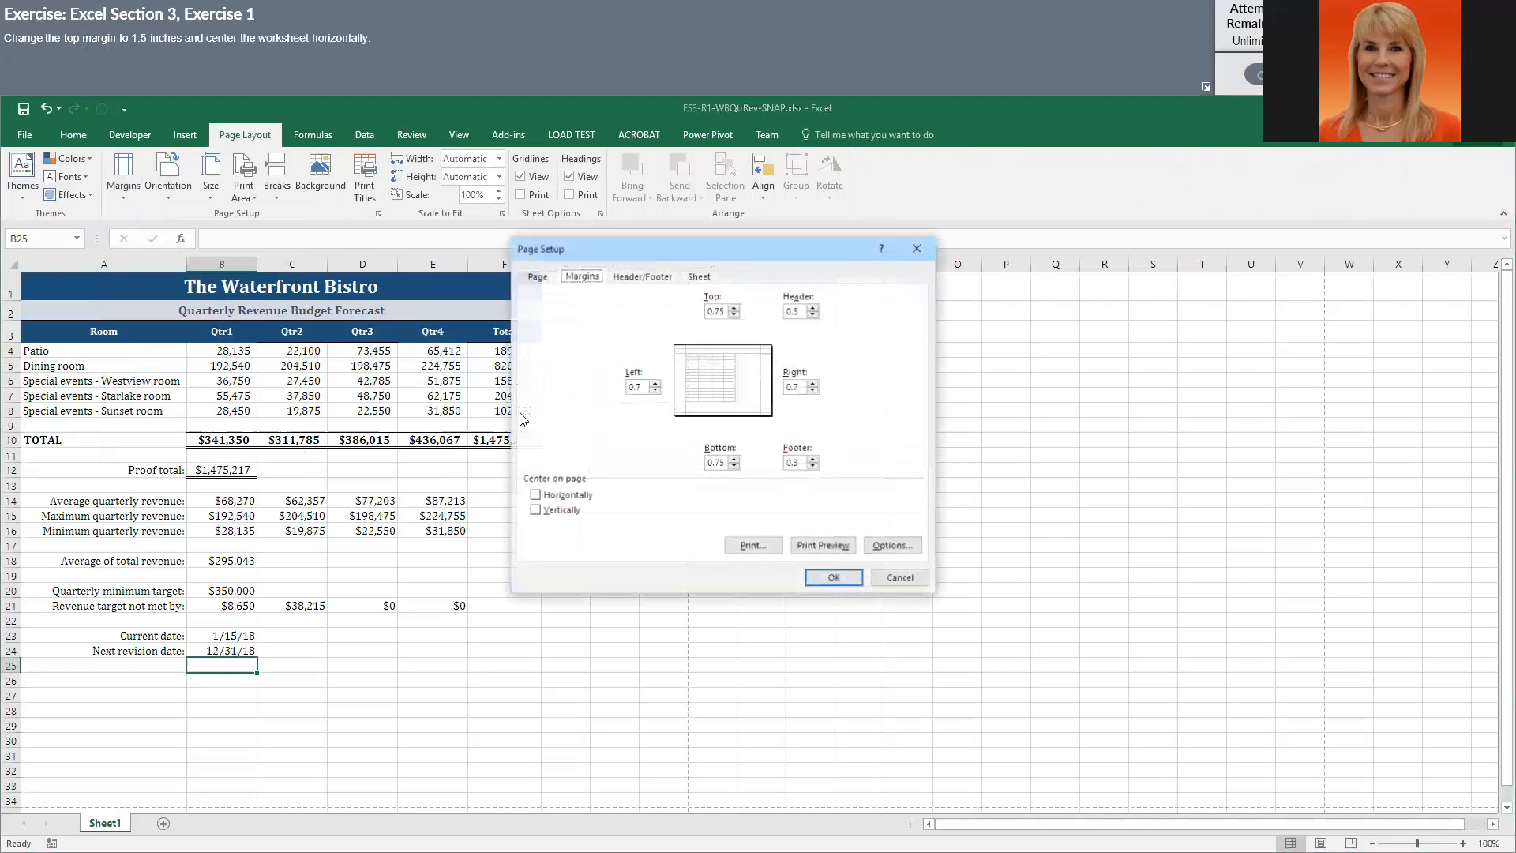
left_click(734, 308)
left_click(734, 308)
left_click(734, 308)
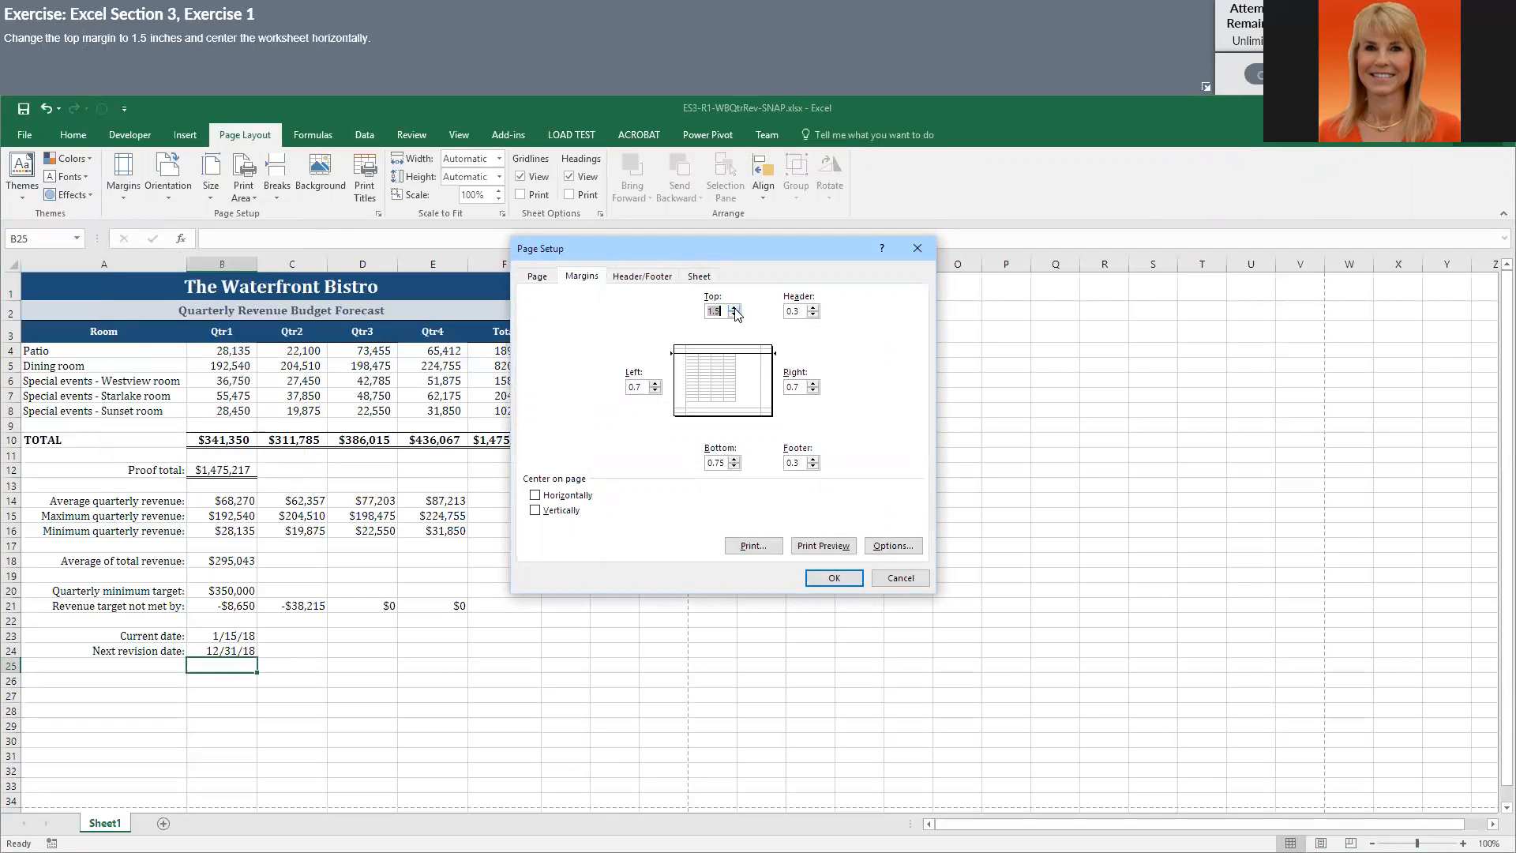
left_click(703, 276)
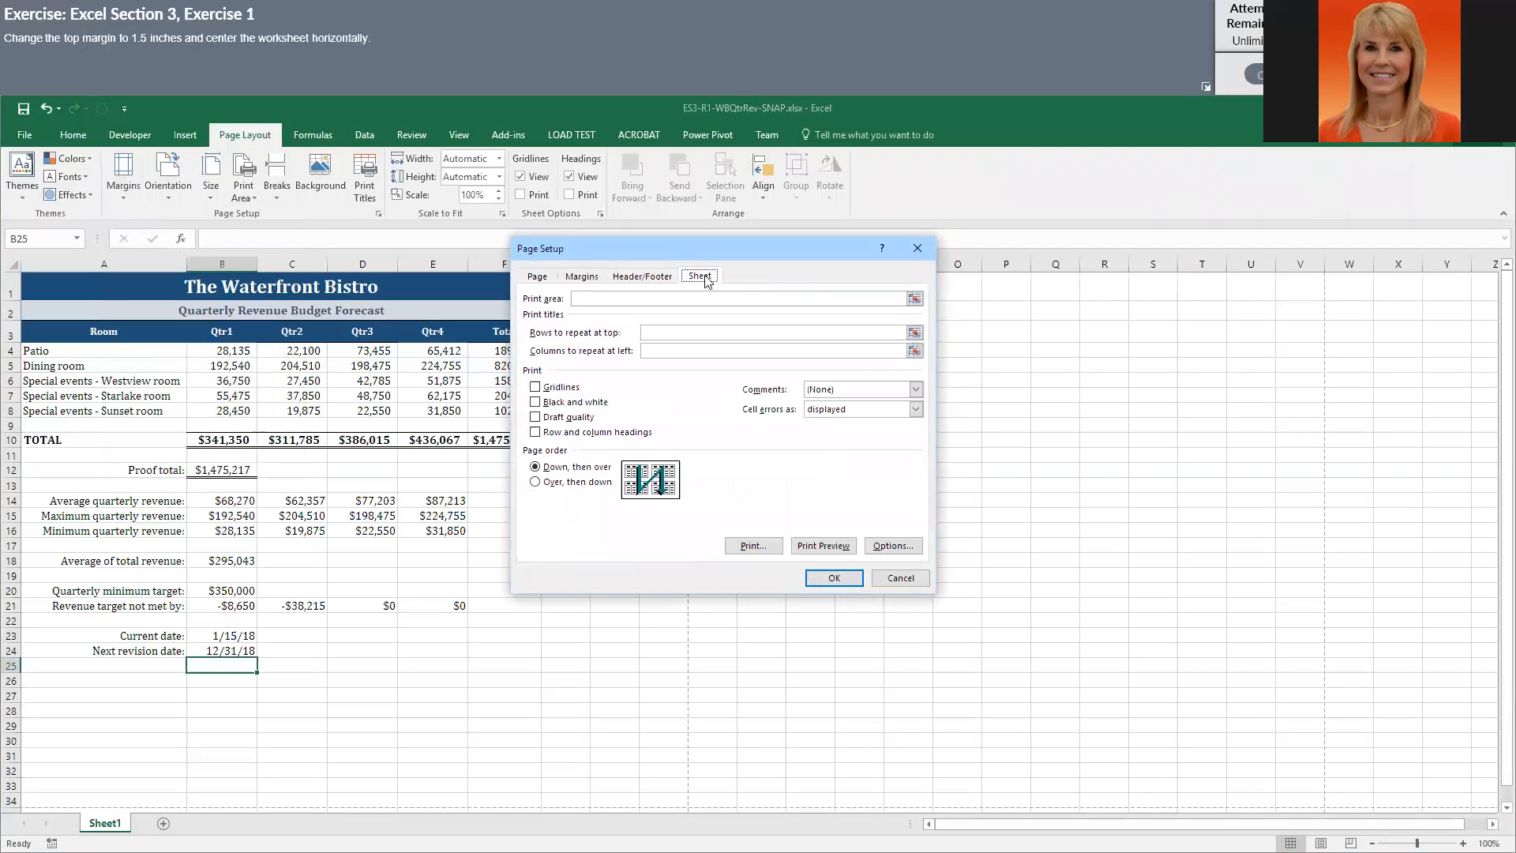
left_click(528, 278)
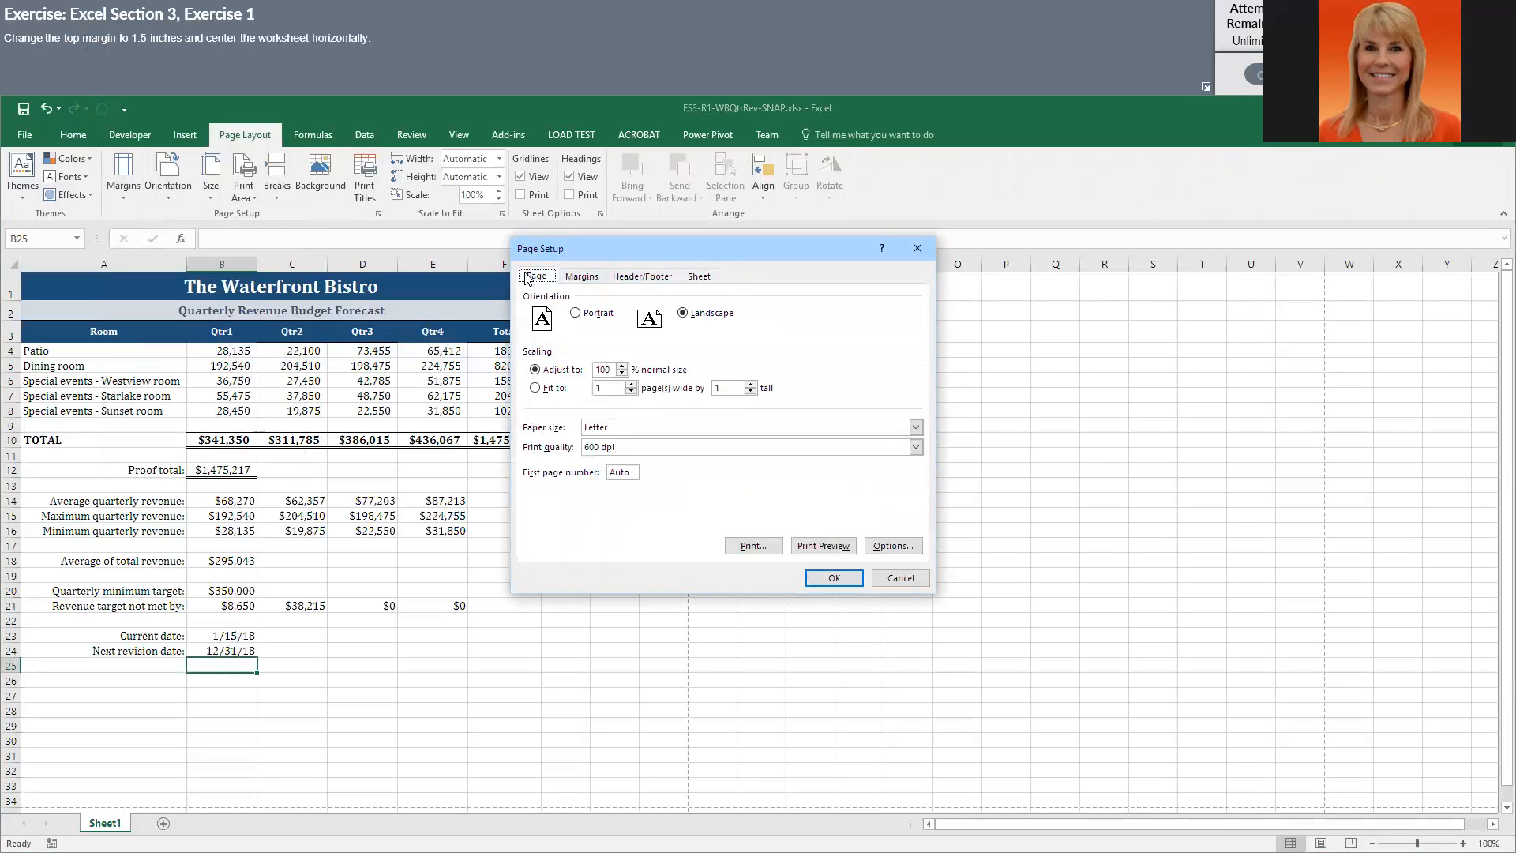
left_click(584, 278)
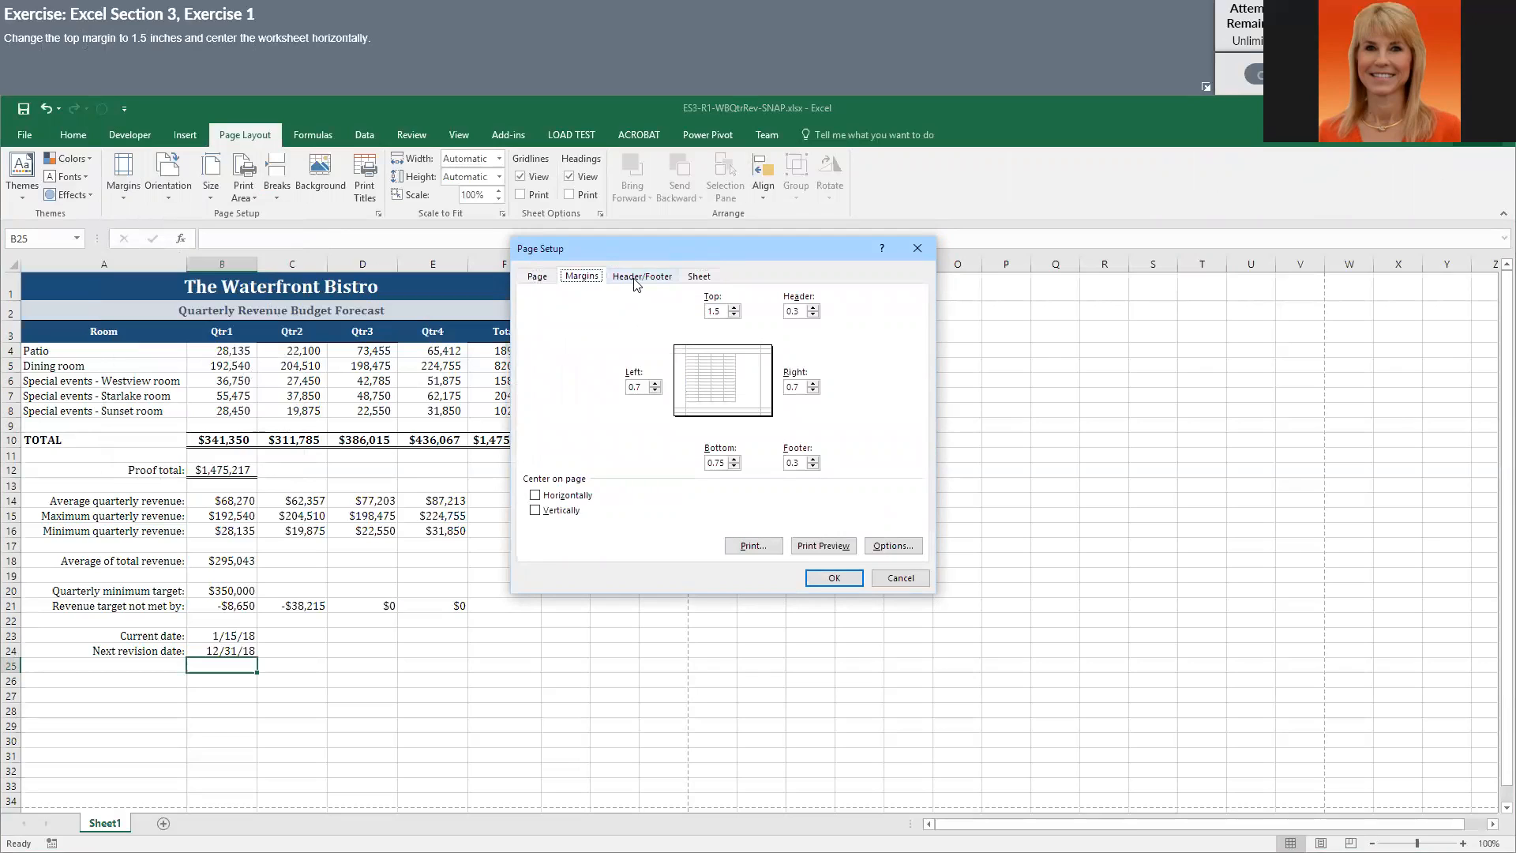
left_click(536, 498)
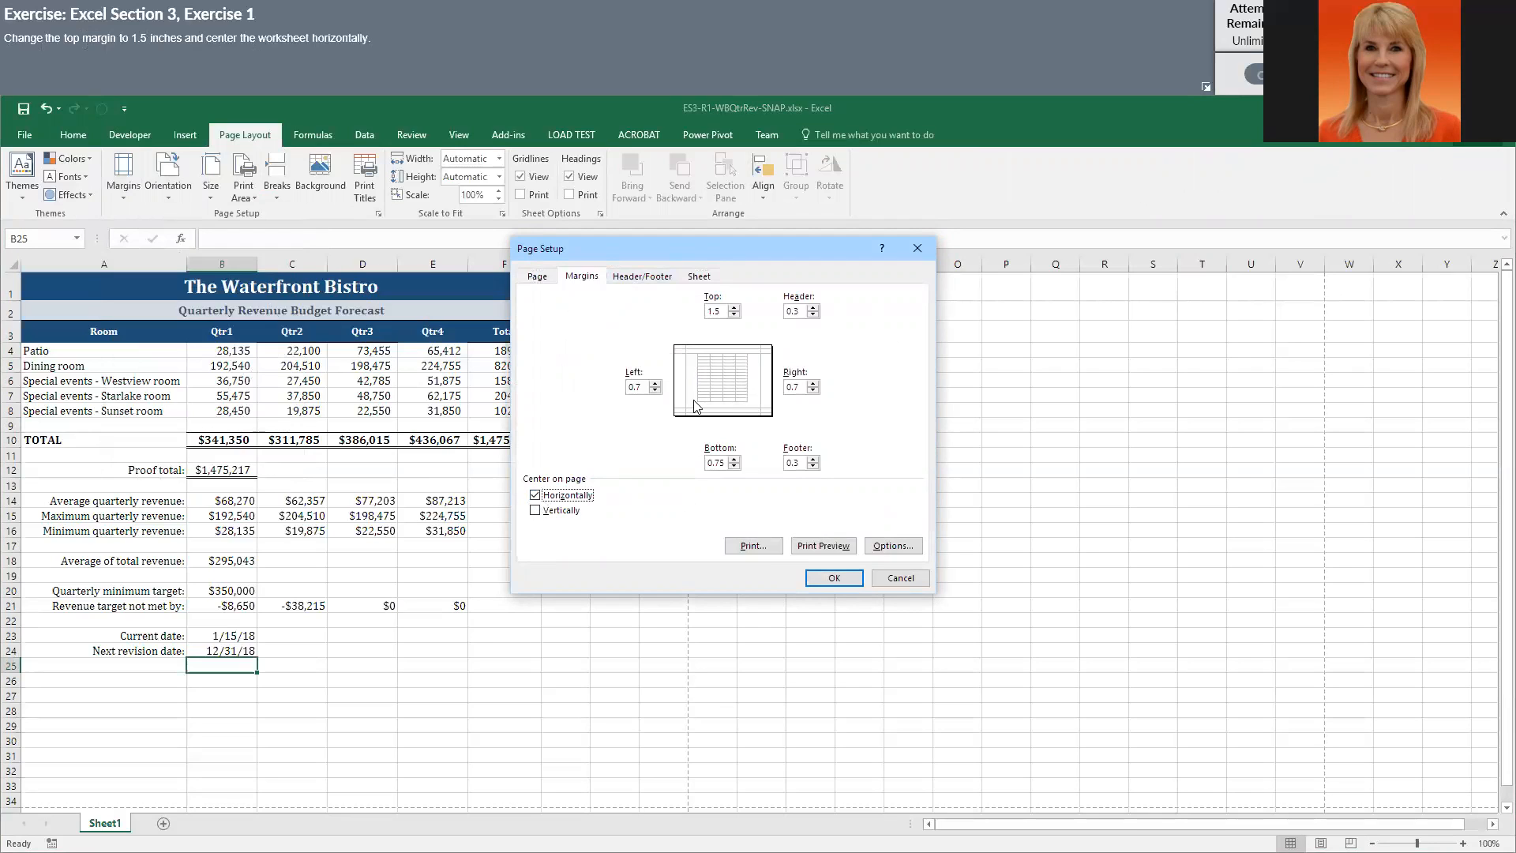
left_click(840, 581)
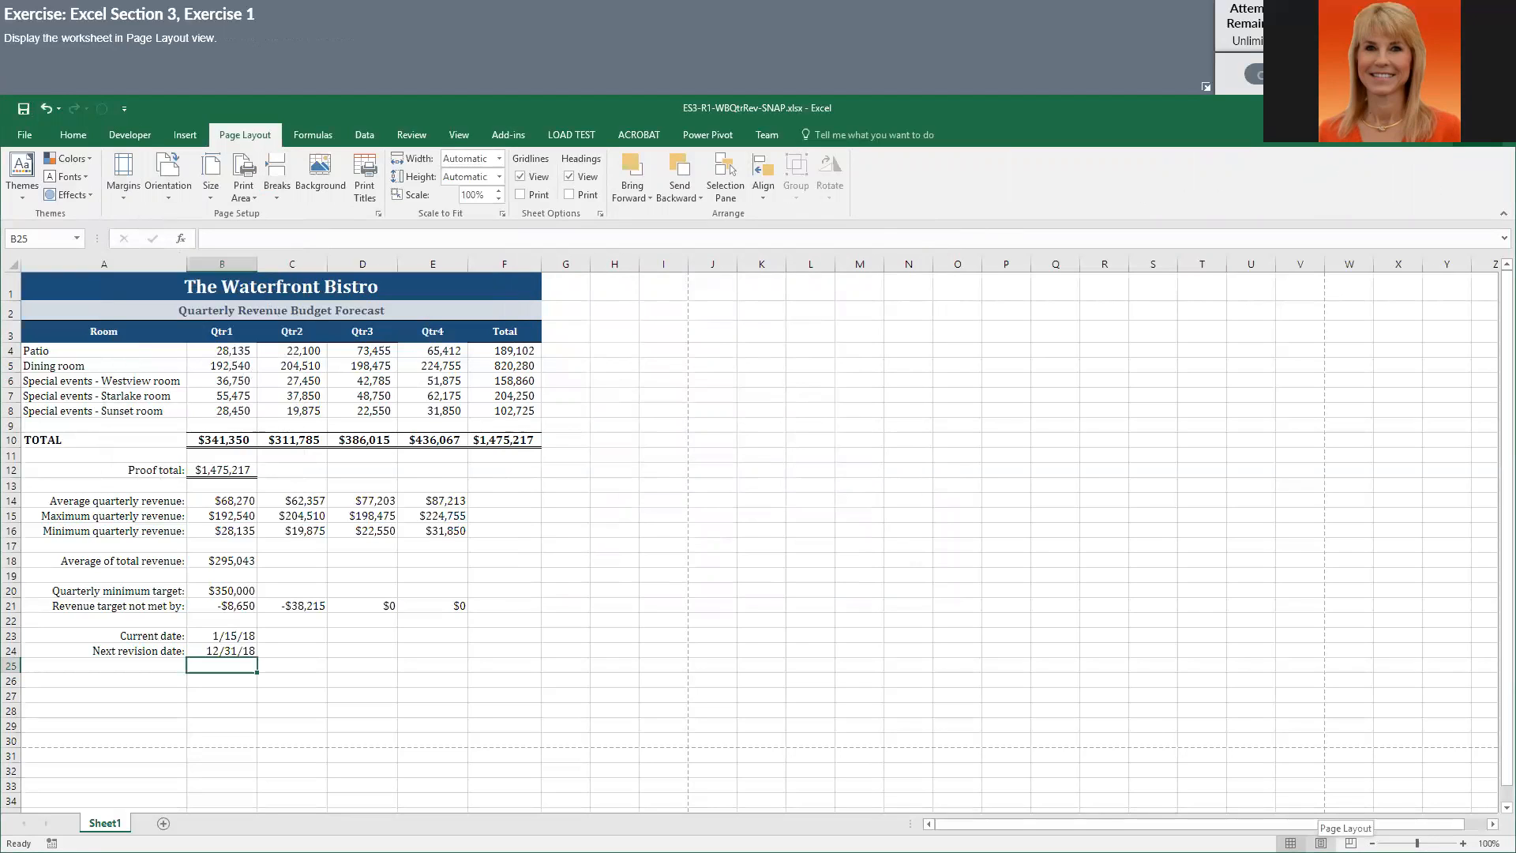
Step: Display the worksheet in Page Layout view
left_click(456, 136)
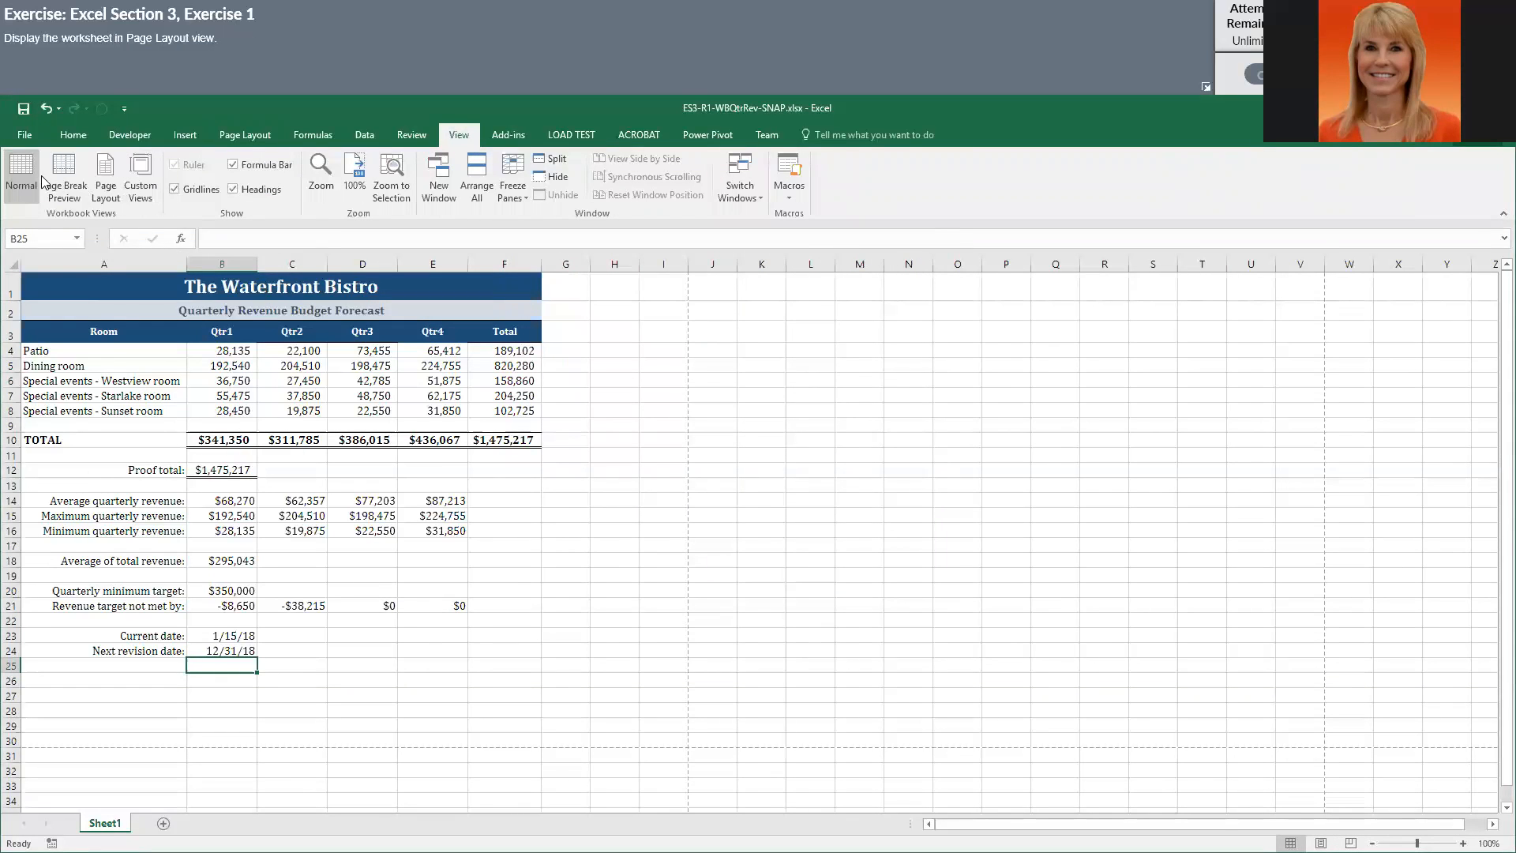
left_click(106, 183)
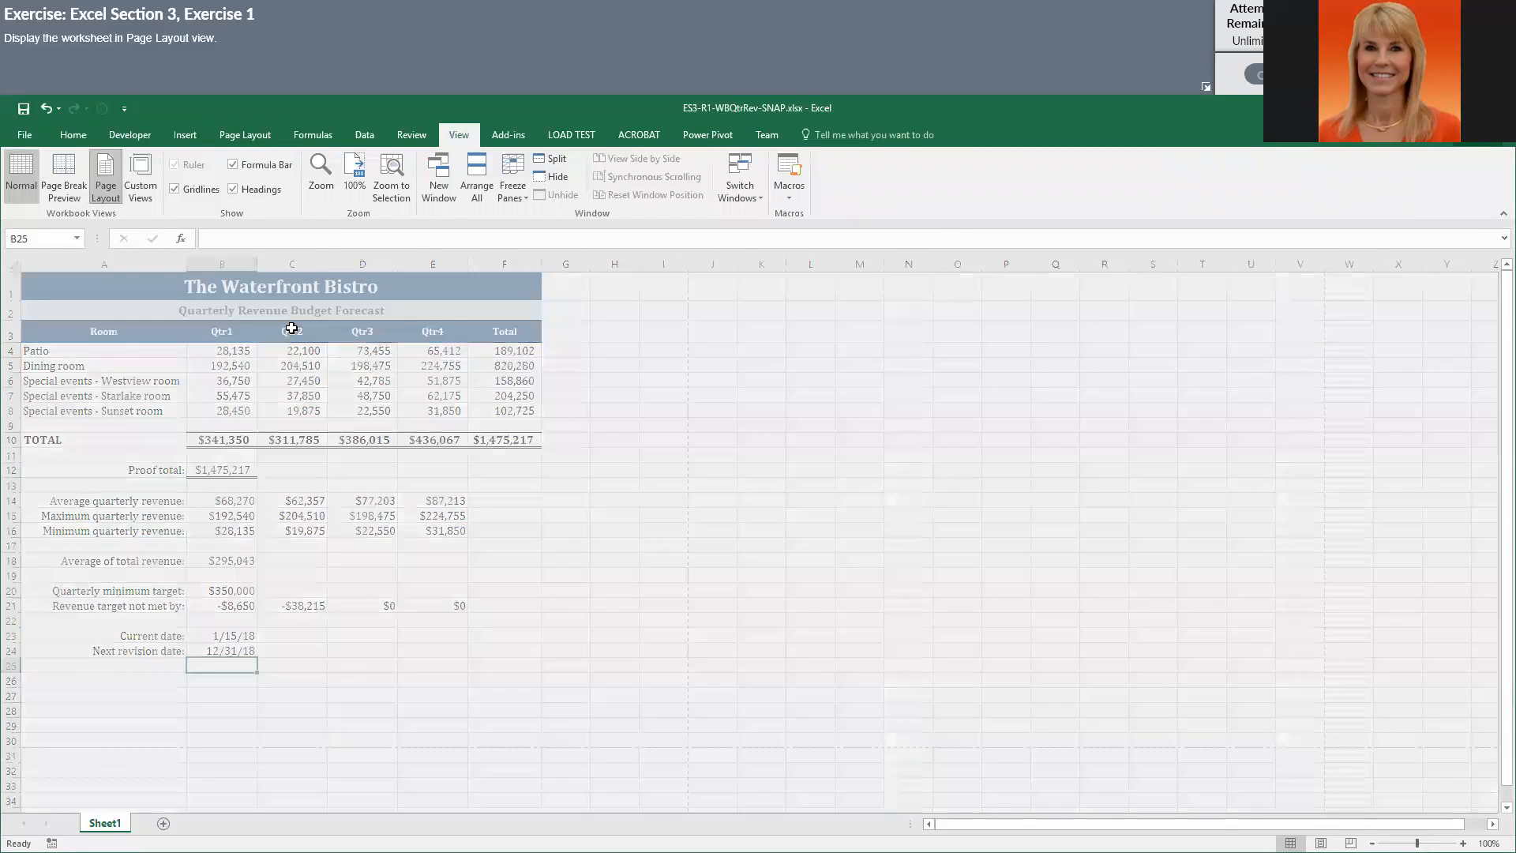
scroll(557, 494, "up", 3)
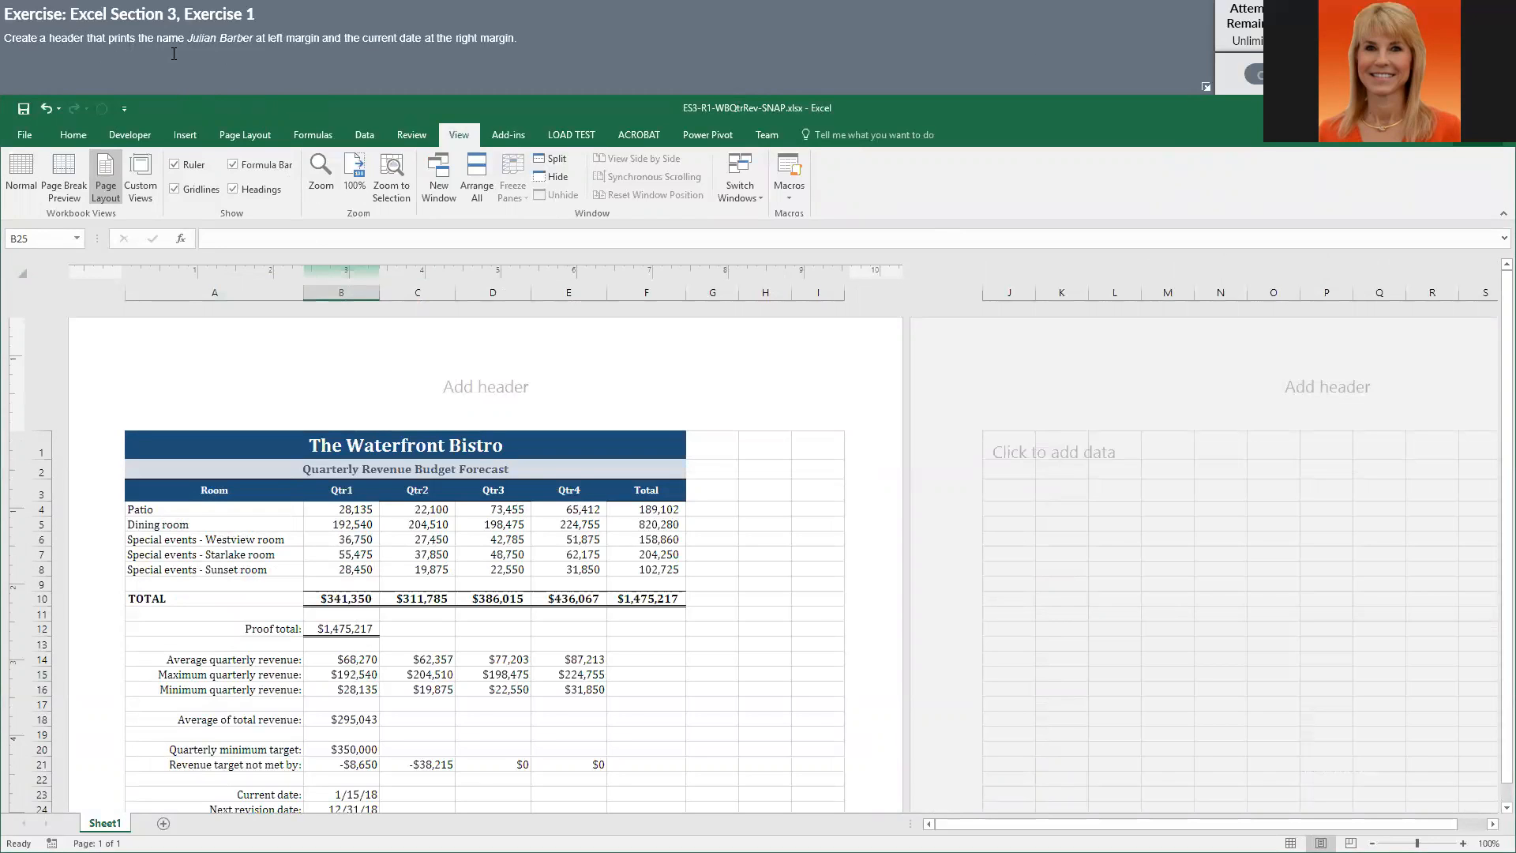
Step: Create a header with the person's full name from the exercise instruction at the left margin and the current date at the right margin
left_click(210, 388)
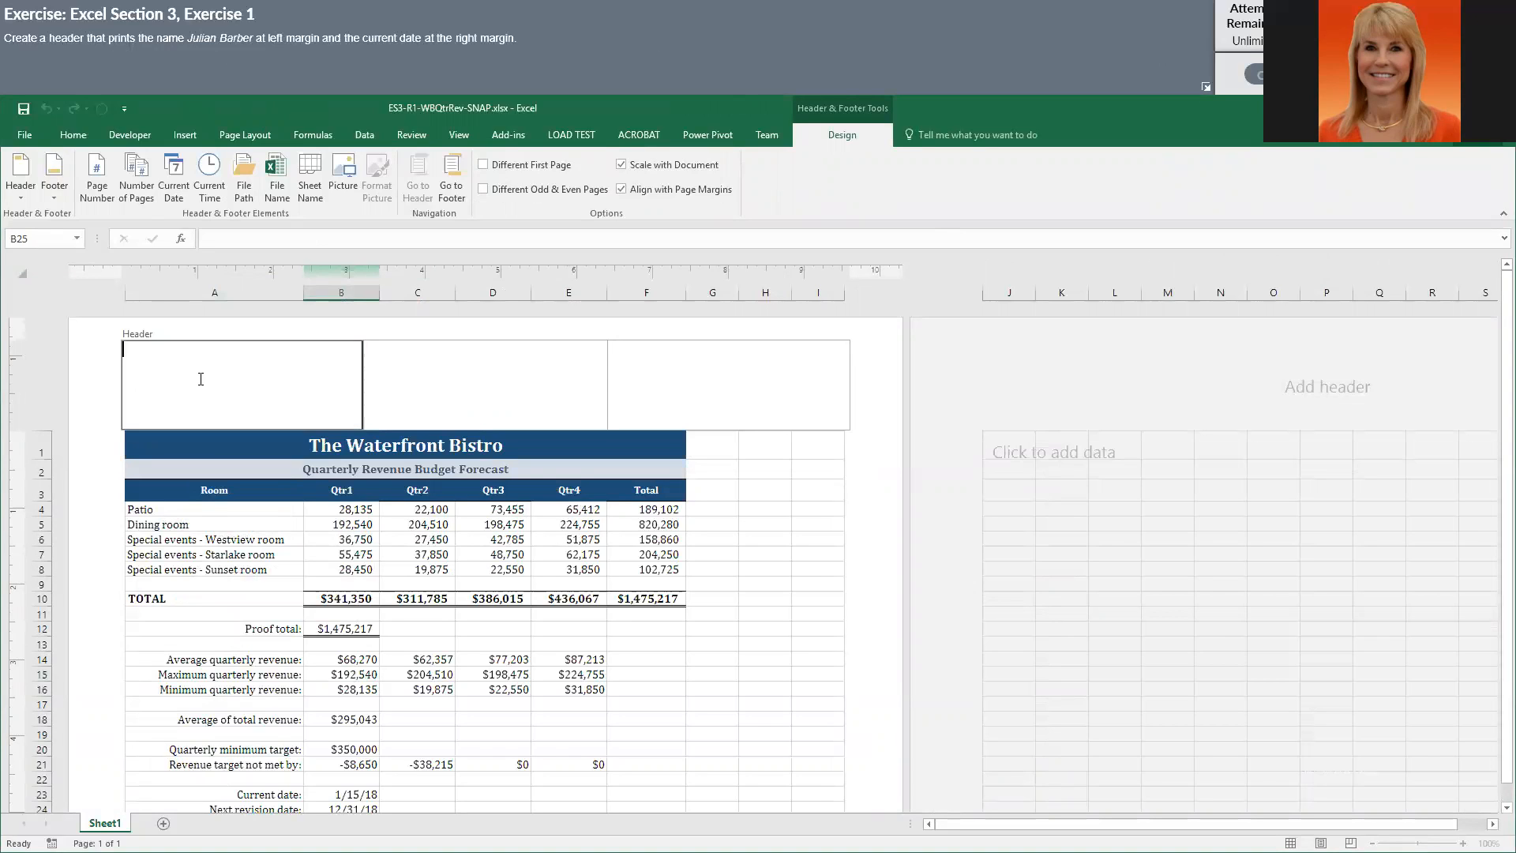
type("Julian Barber")
left_click(734, 384)
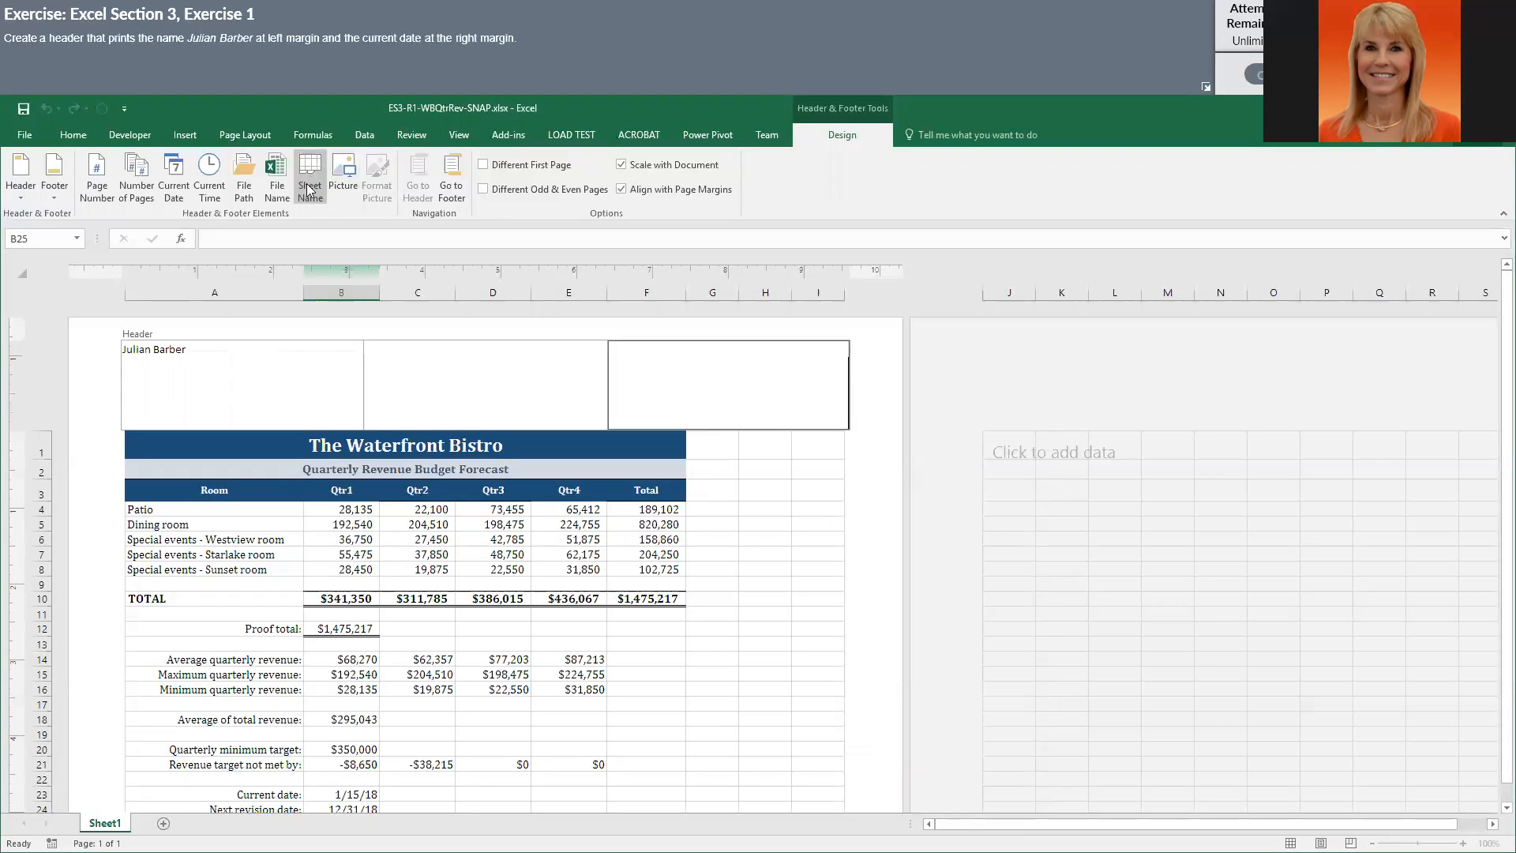
left_click(170, 185)
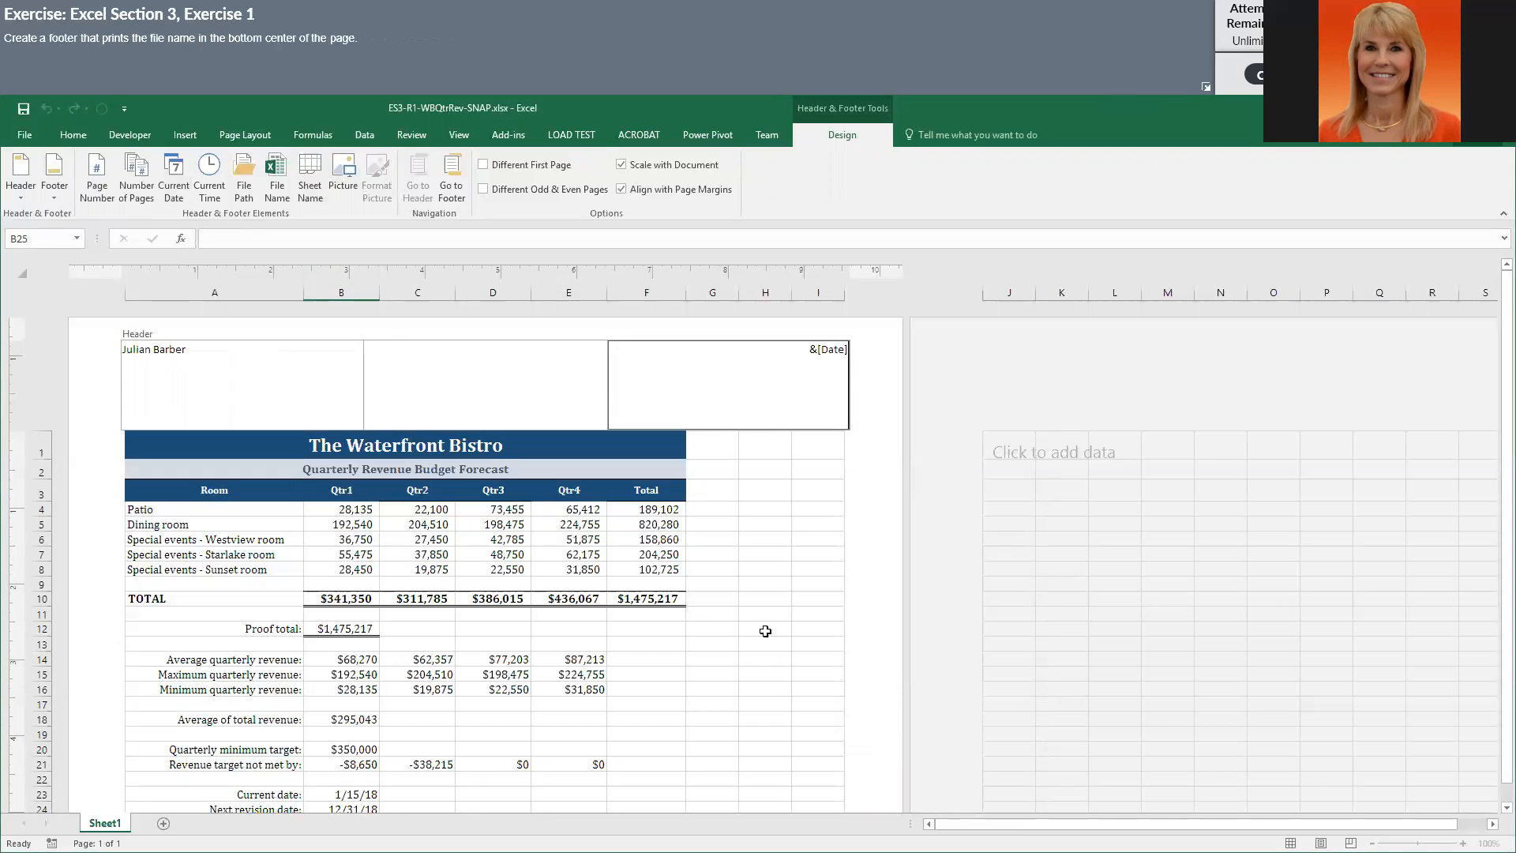
left_click(765, 585)
Step: Create a footer that prints the file name in the bottom center of the page
scroll(654, 640, "down", 4)
scroll(655, 640, "down", 1)
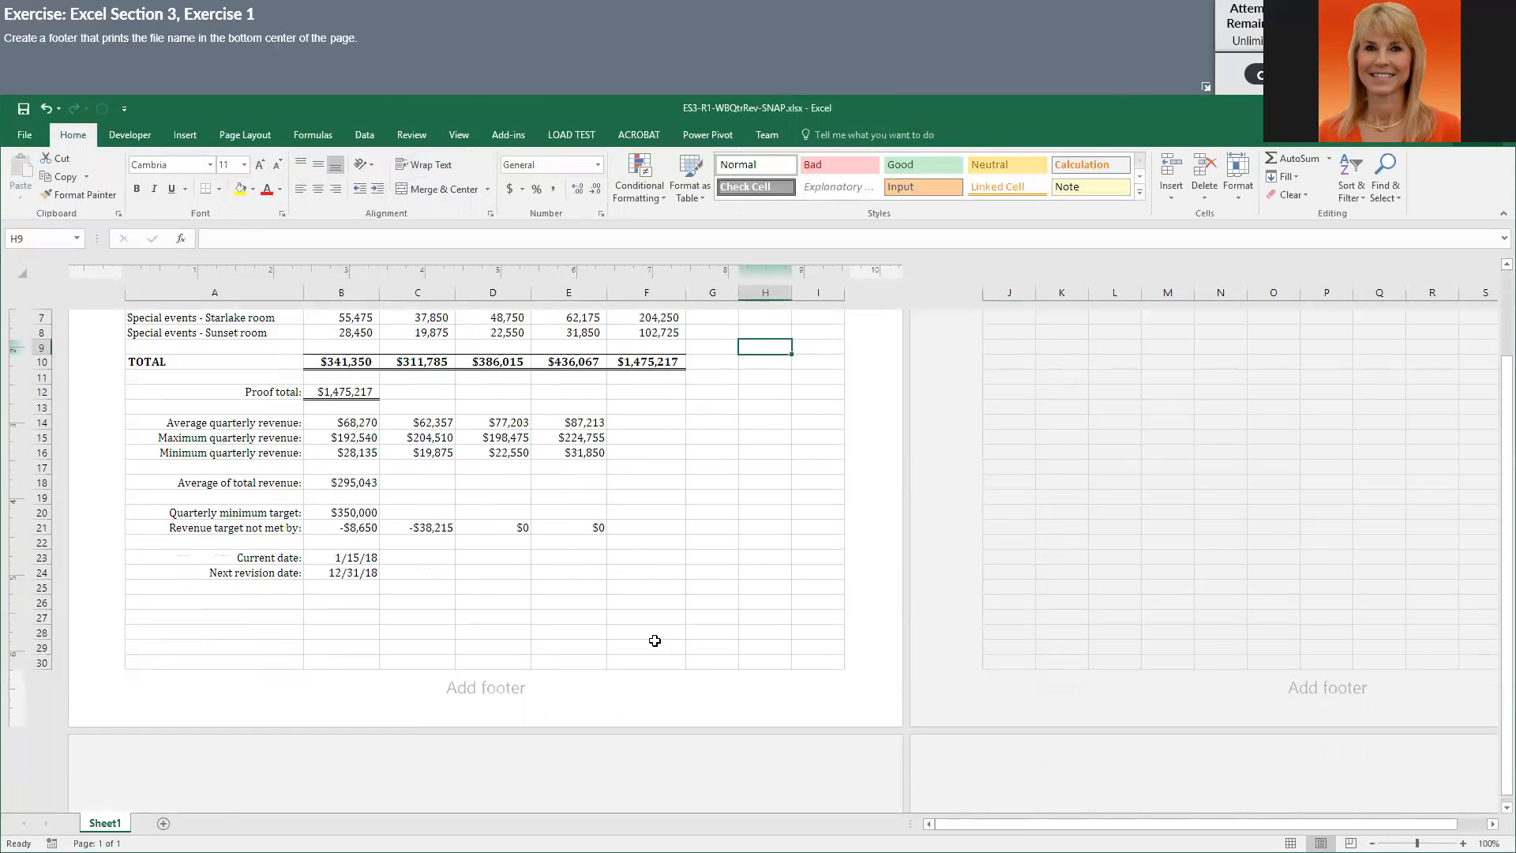
scroll(654, 641, "up", 5)
scroll(655, 641, "down", 5)
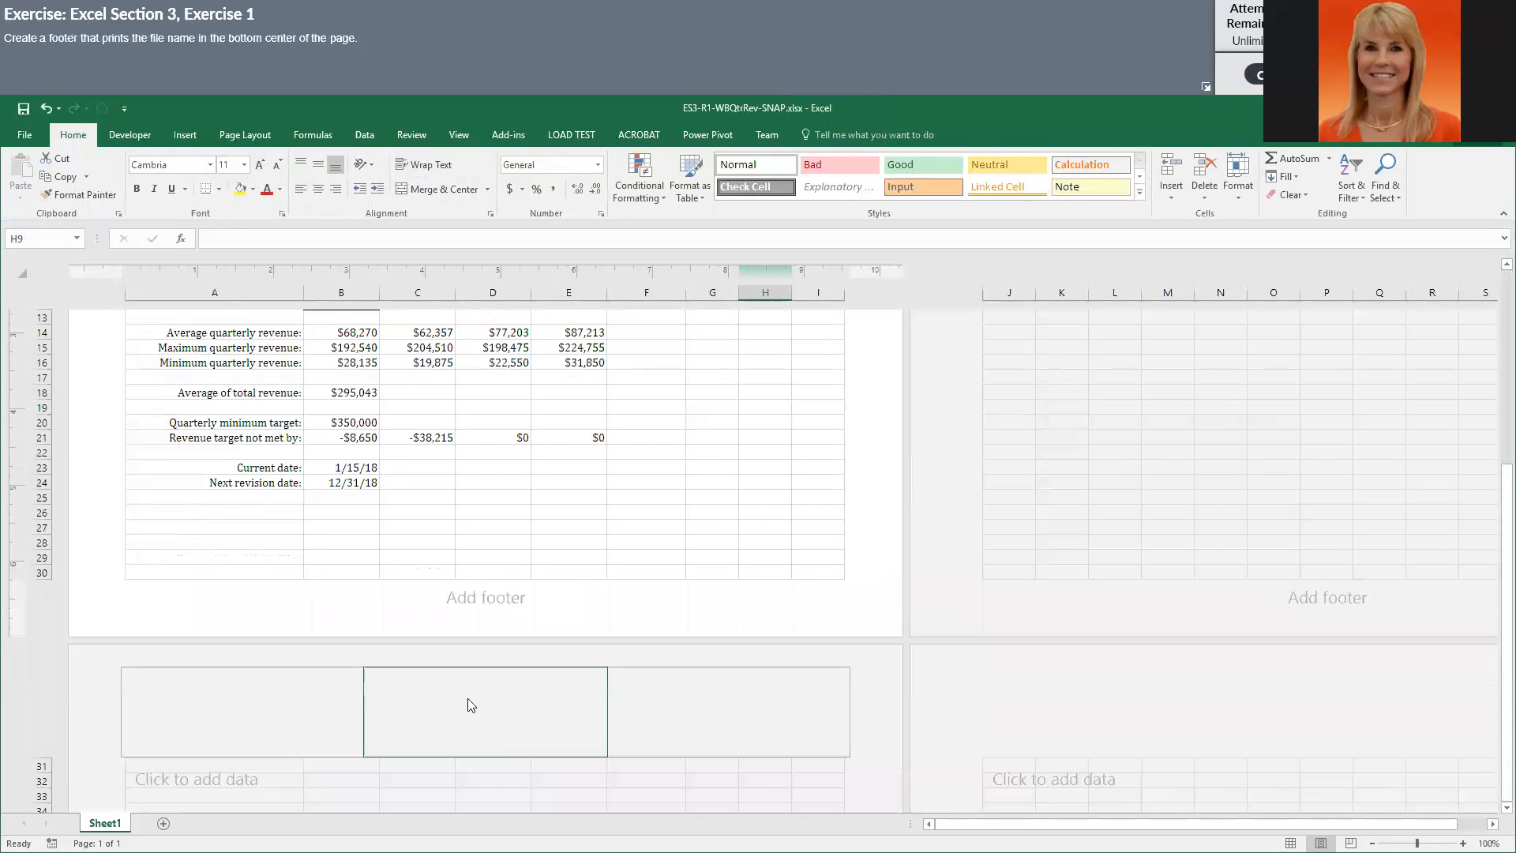
left_click(471, 606)
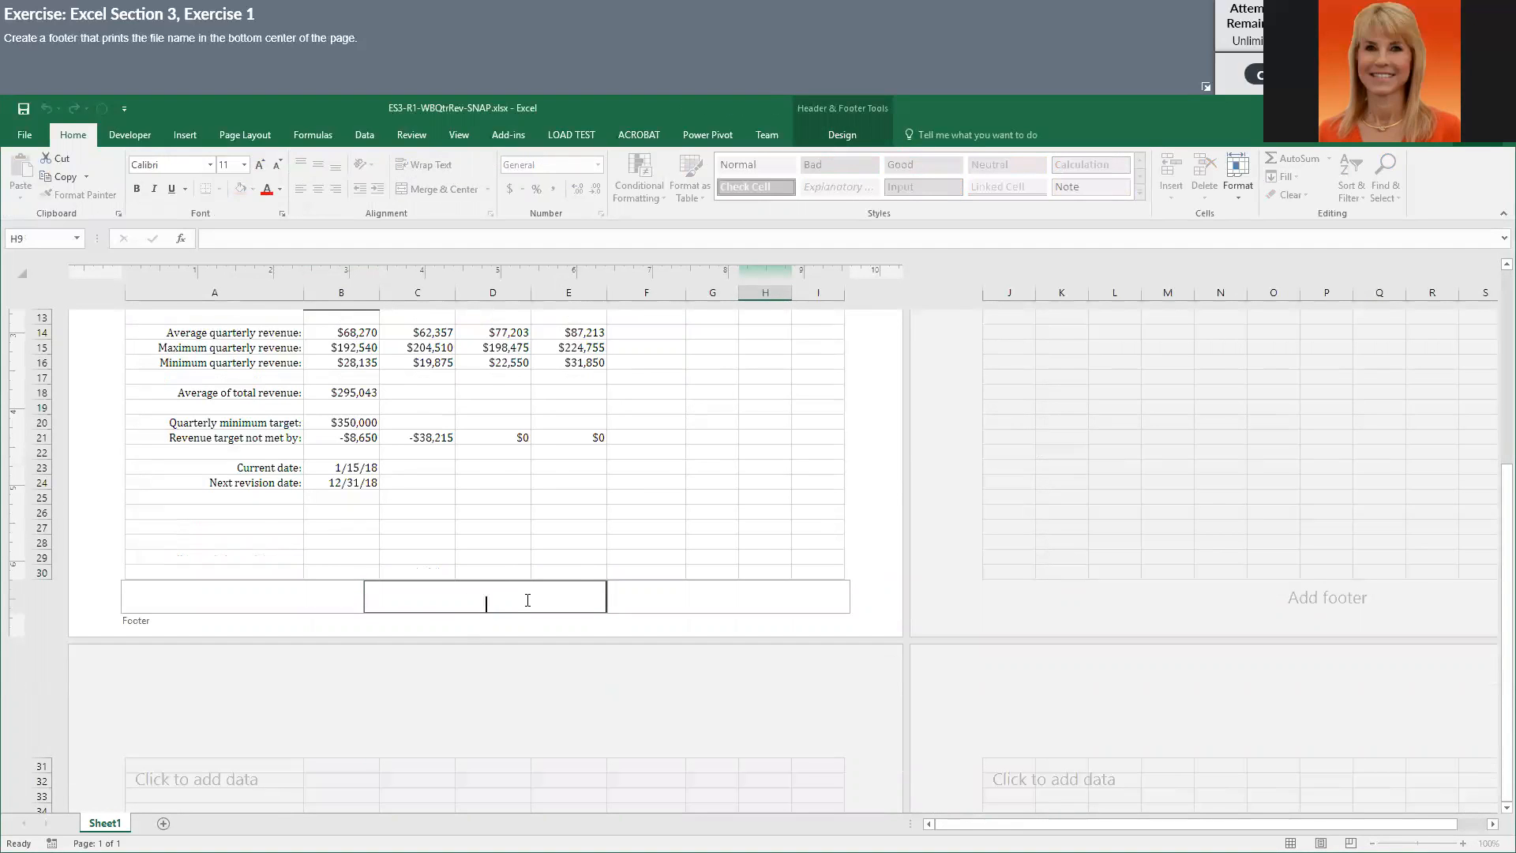
left_click(849, 137)
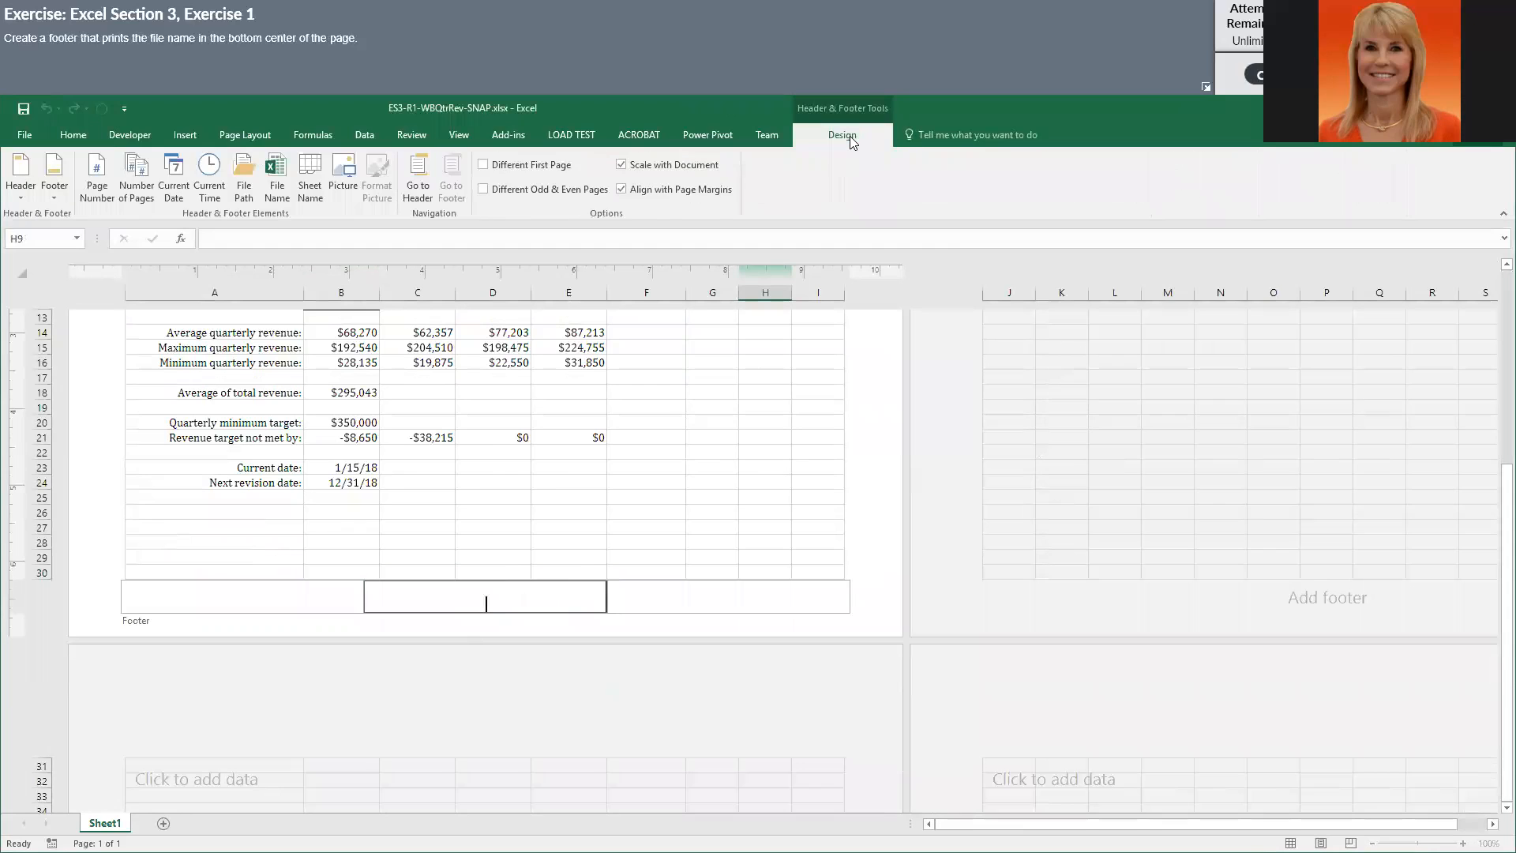
left_click(275, 174)
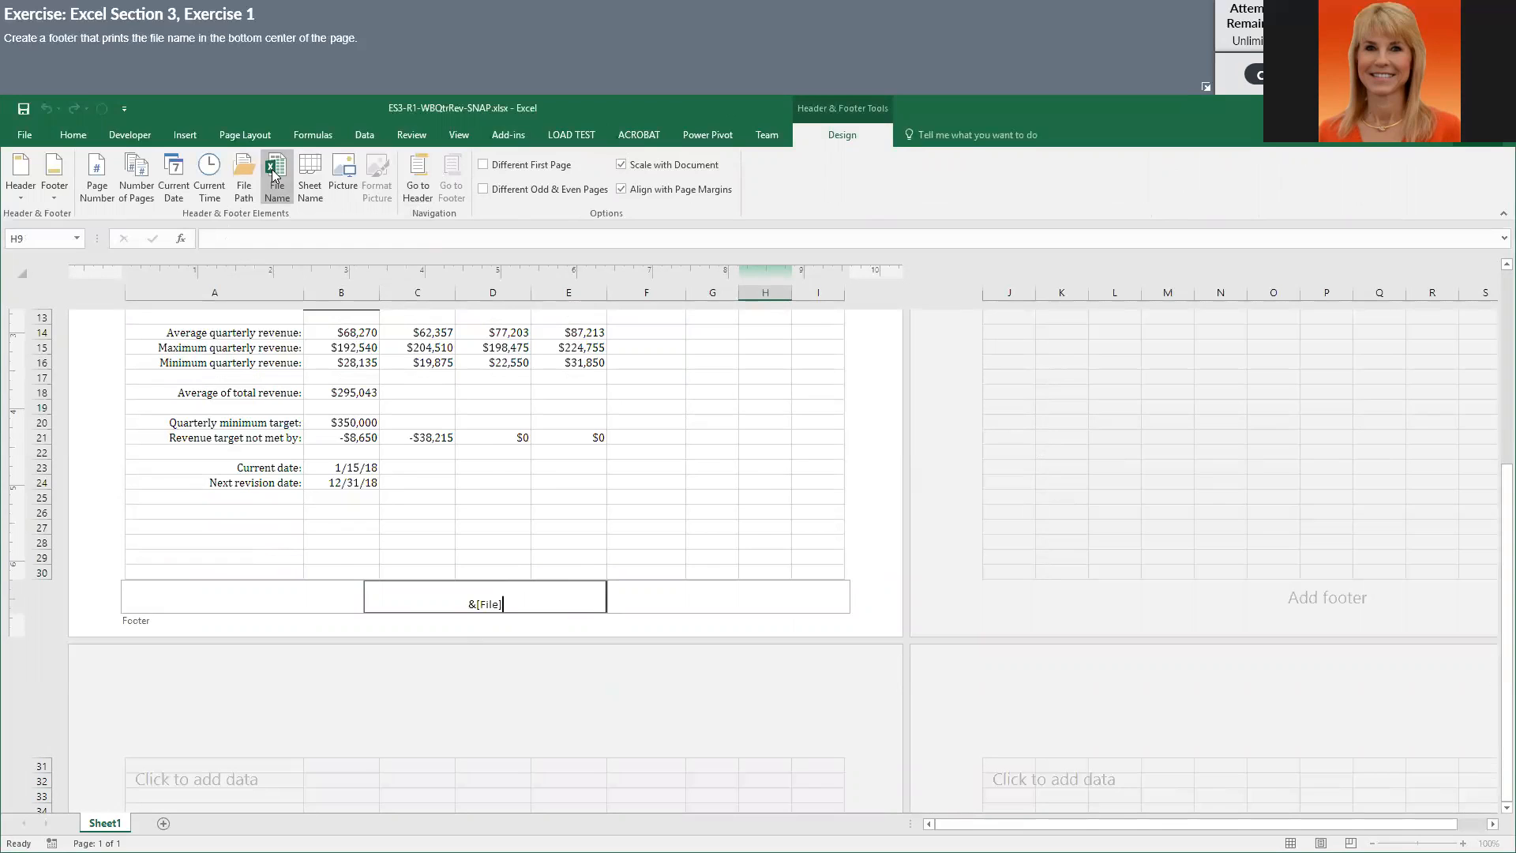
left_click(515, 471)
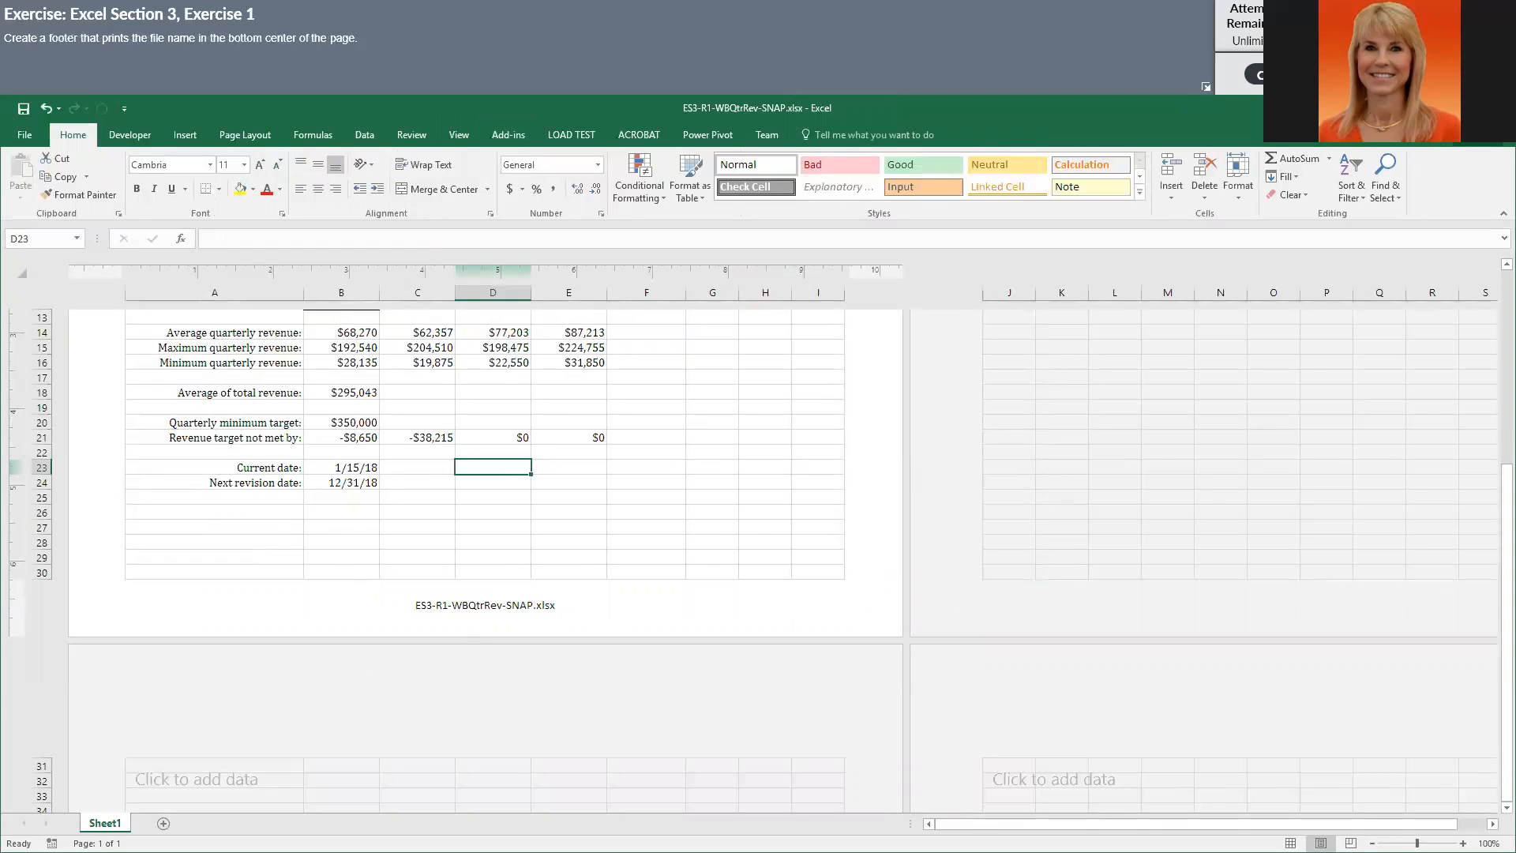